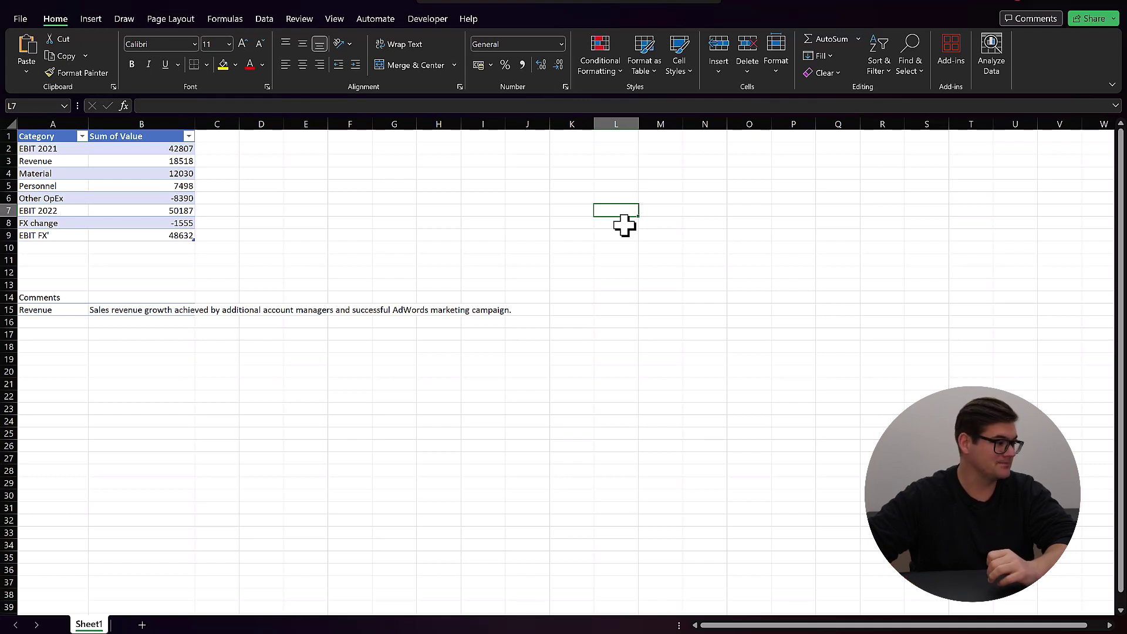
Review the Excel EBIT rows from EBIT 2021 through Revenue and Material to the EBIT 2022 subtotal.
left_click(18, 149)
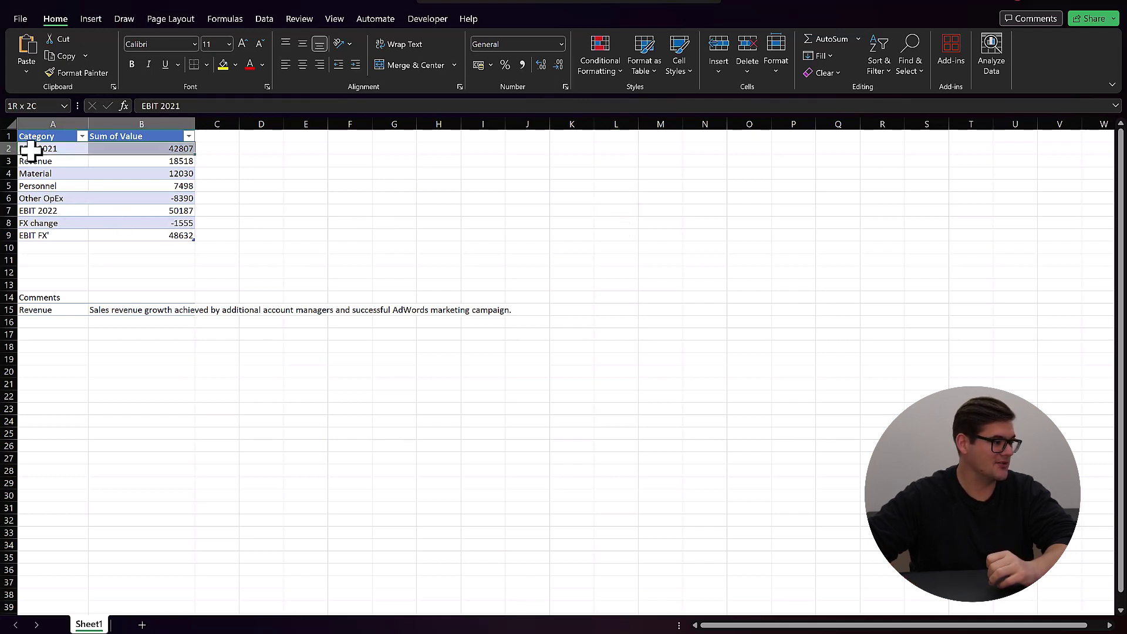
left_click(47, 161)
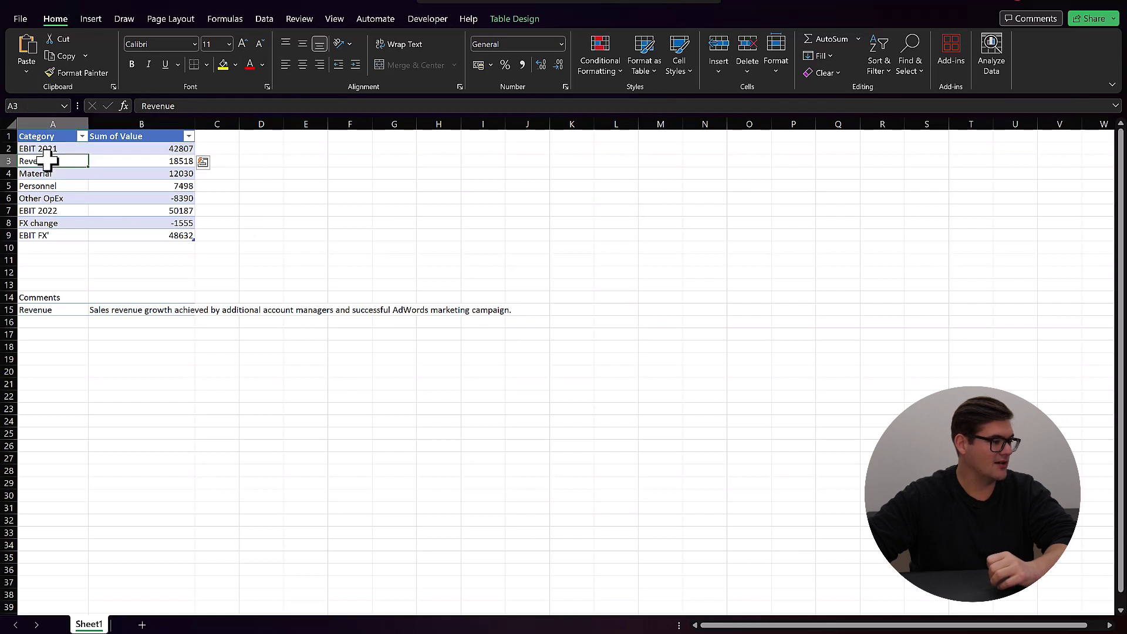
left_click(52, 173)
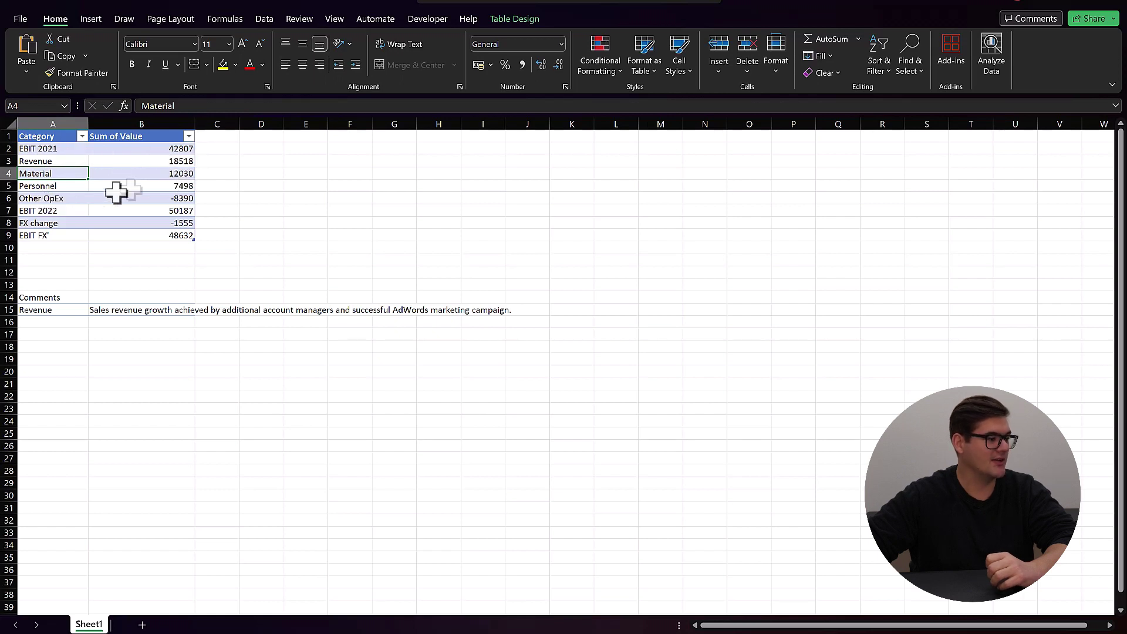
left_click(67, 212)
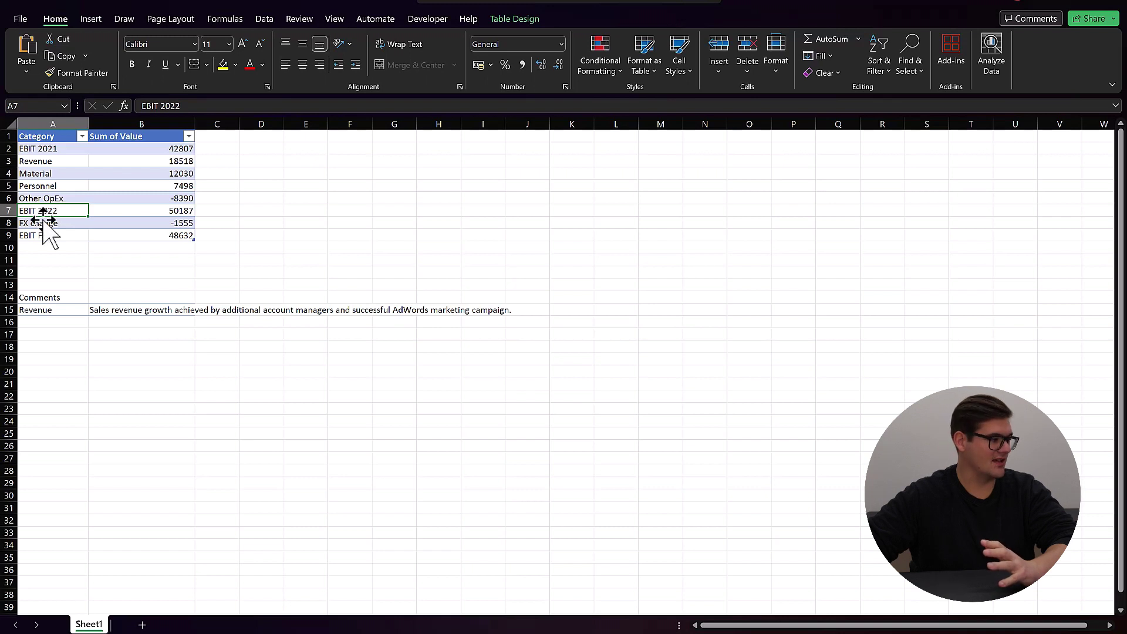
Highlight the FX change rows, the EBIT FX' total 48632 and the Revenue comment block.
left_click_drag(40, 223, 141, 233)
left_click(160, 234)
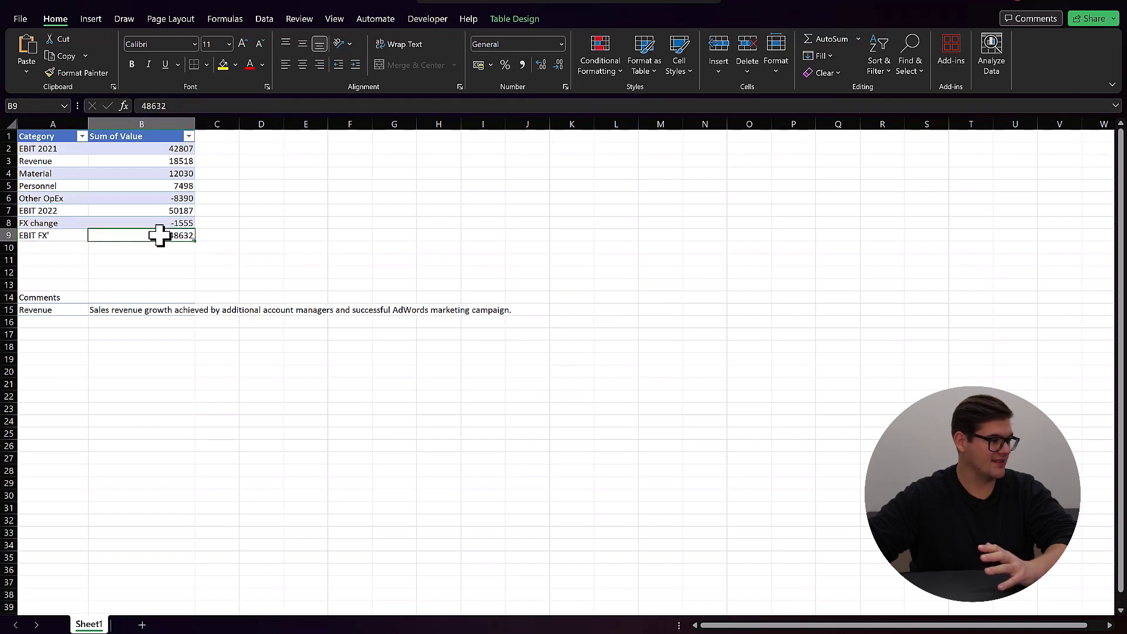
left_click(58, 235)
left_click(122, 236)
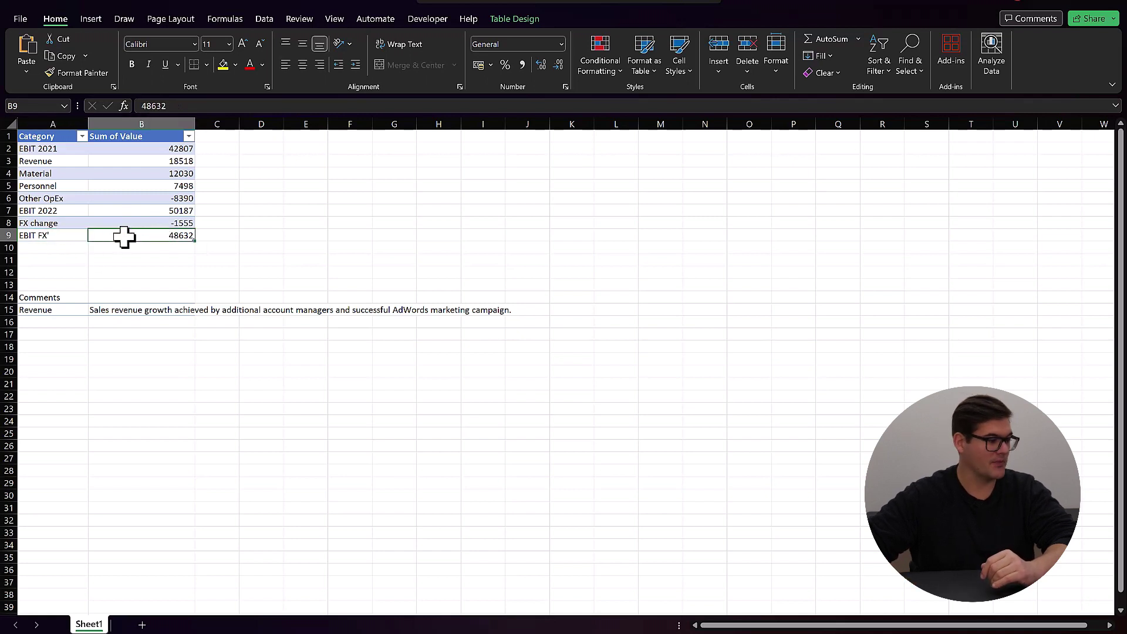
left_click_drag(55, 297, 111, 309)
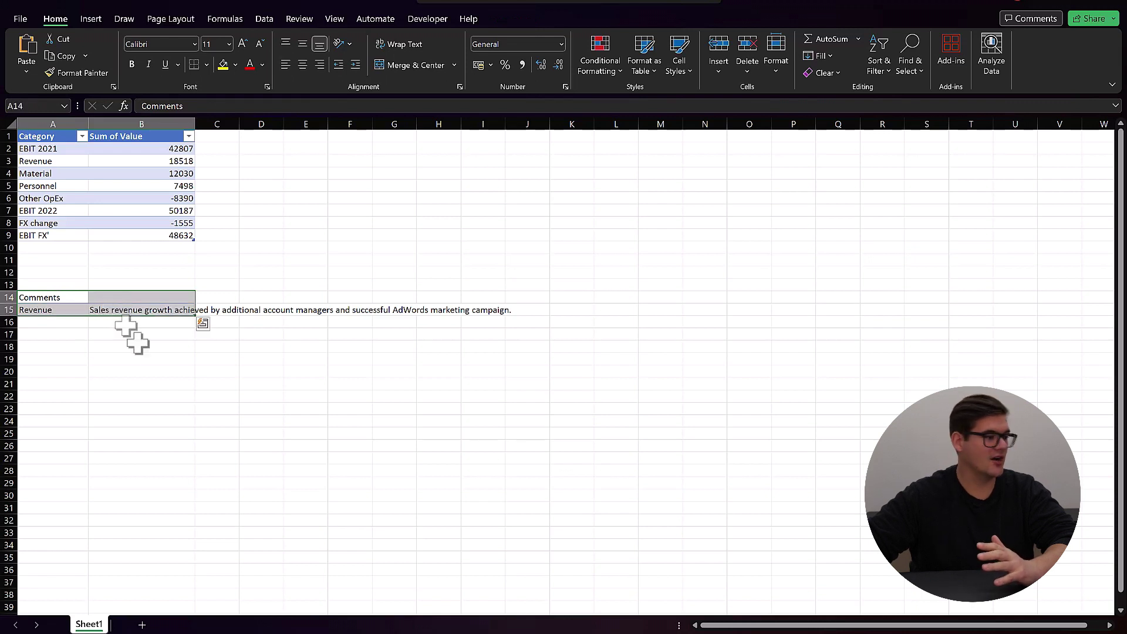
left_click(164, 352)
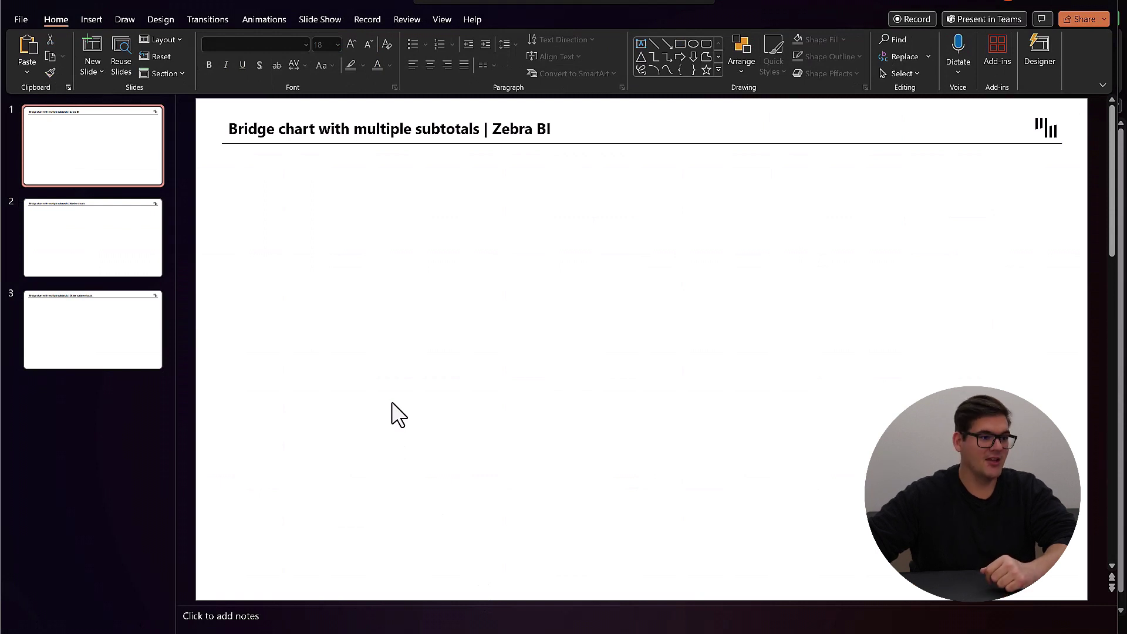
Insert a Zebra BI Contribution bridge chart and select all its sample data rows.
left_click(995, 51)
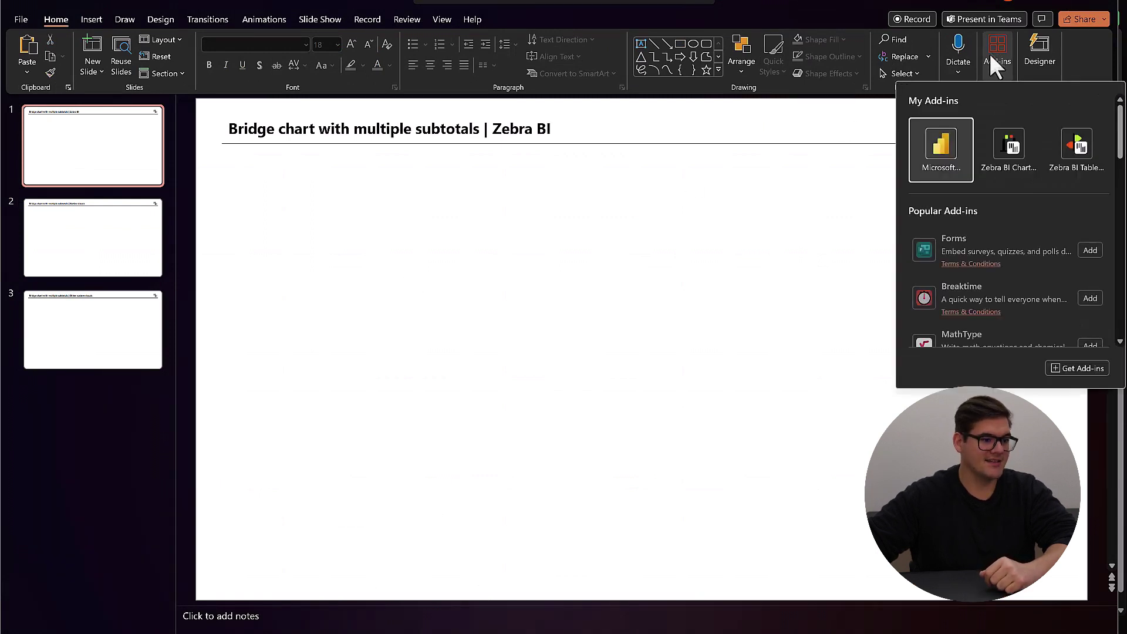
left_click(1000, 130)
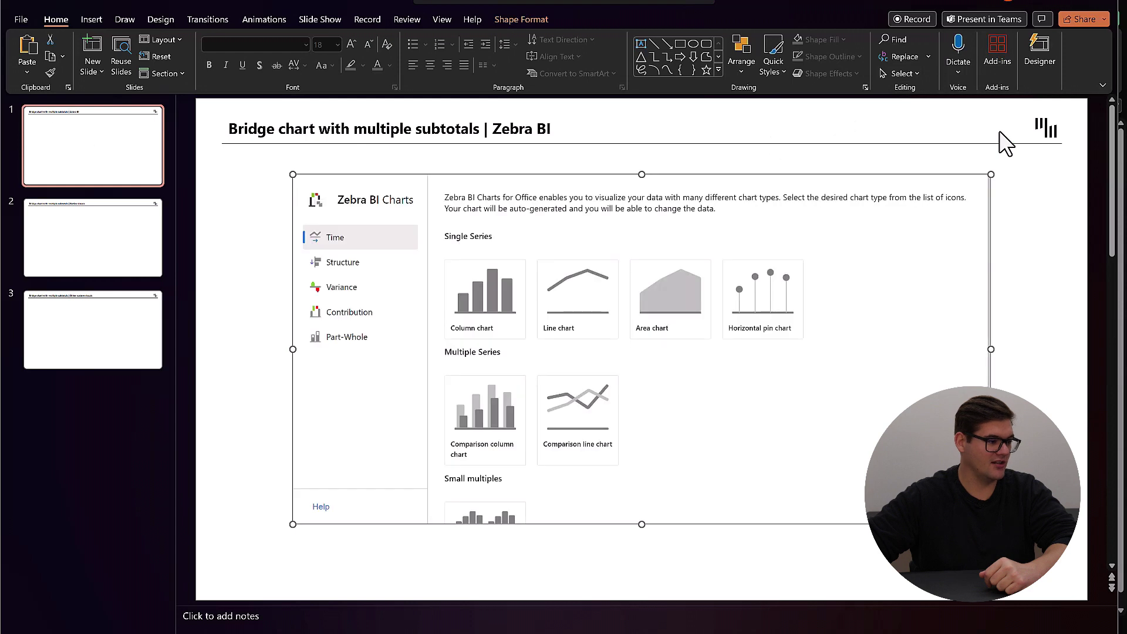
left_click(356, 319)
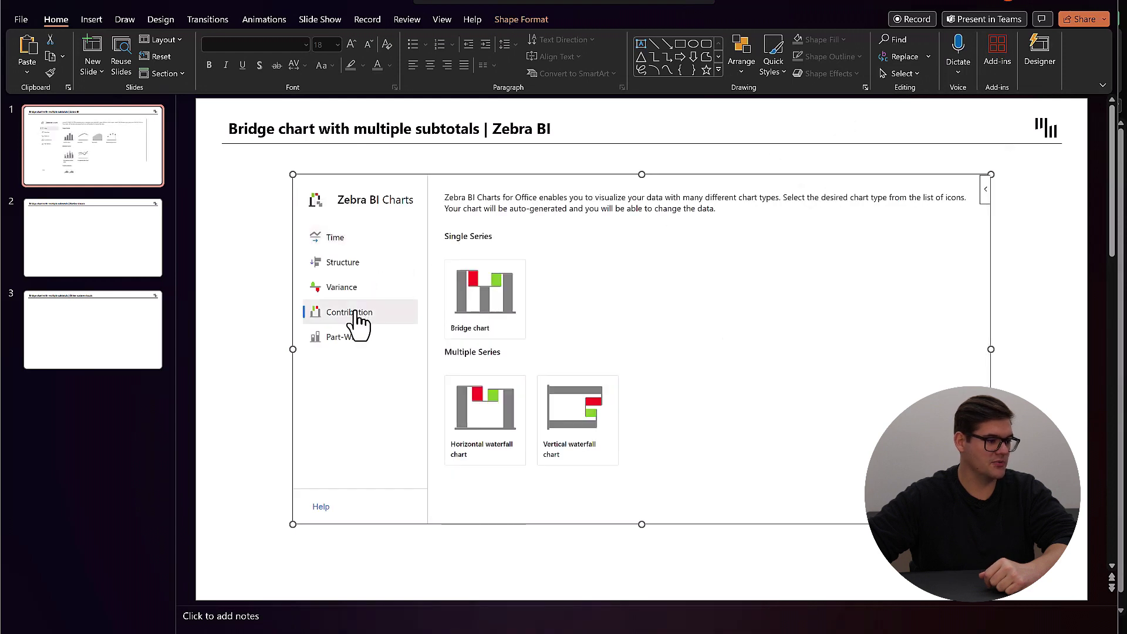
left_click(476, 296)
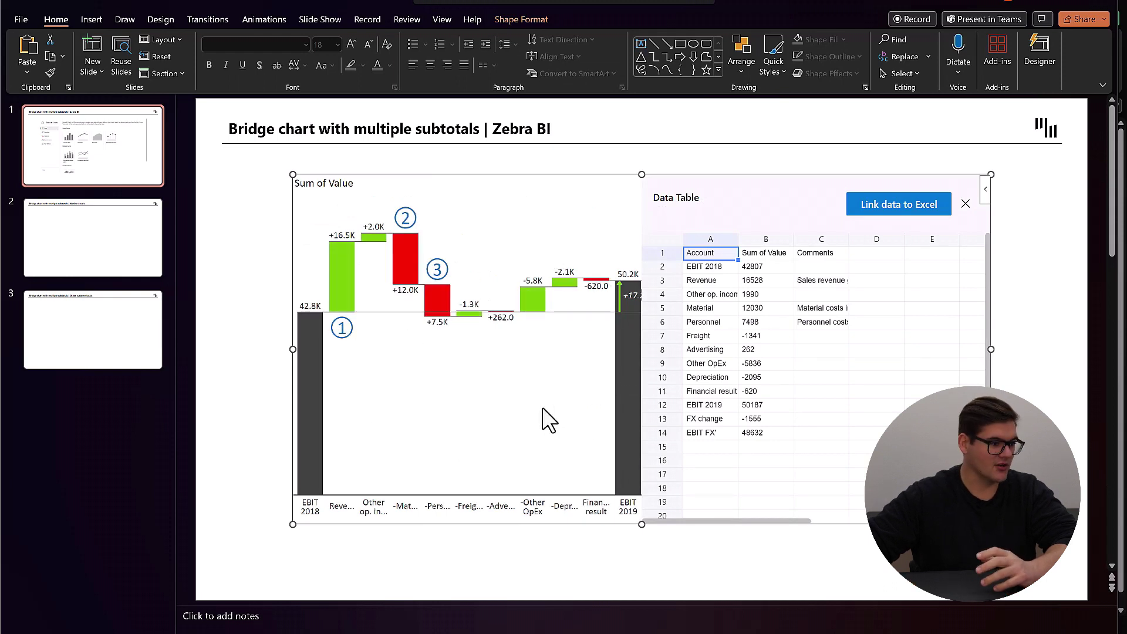
left_click(720, 270)
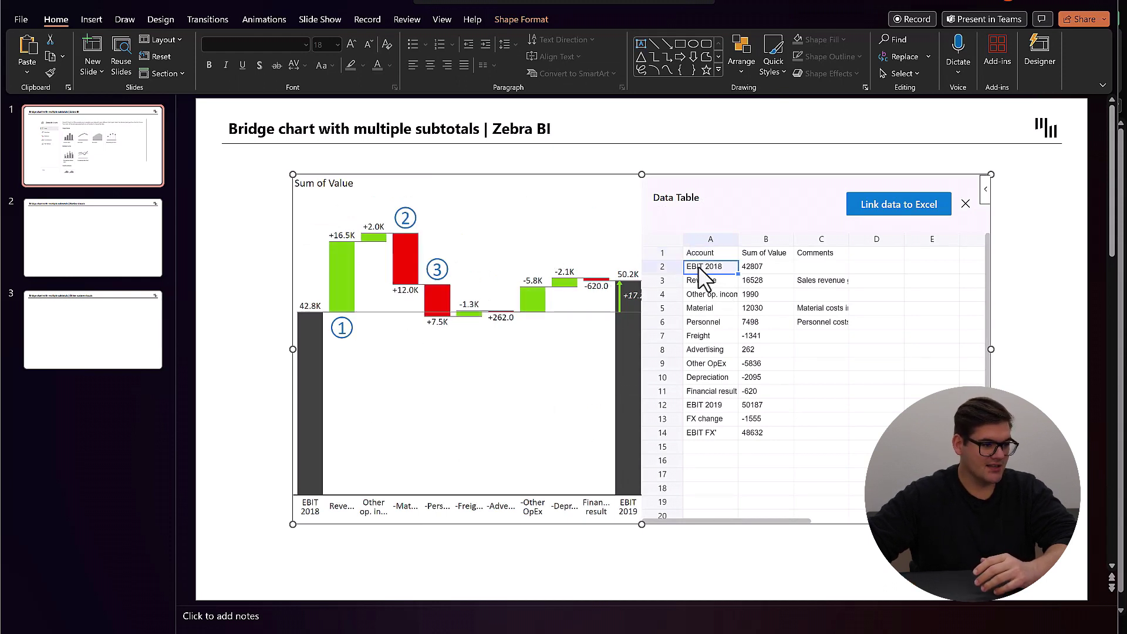
left_click_drag(711, 271, 829, 439)
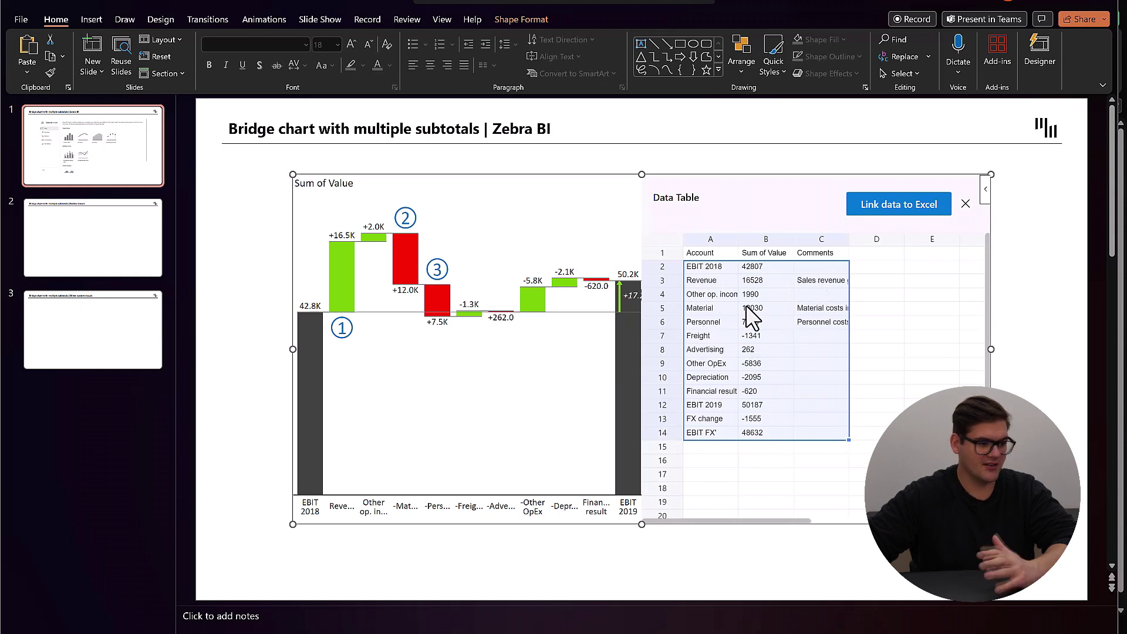
Replace the sample data with the Excel EBIT rows A2:B9 pasted into the chart's Data Table.
key("Delete")
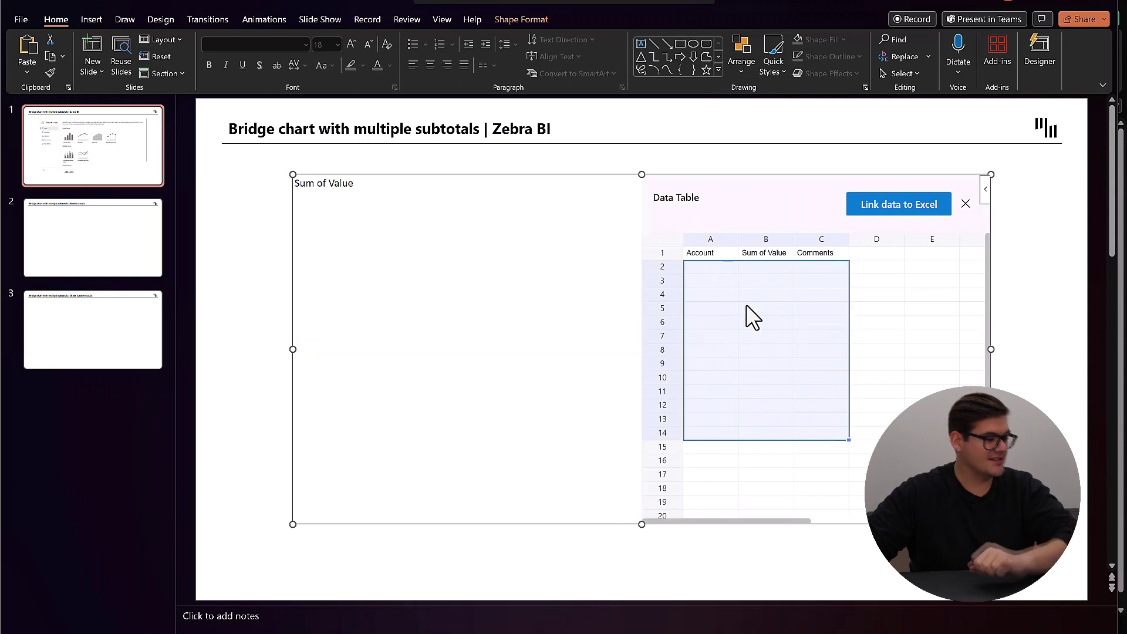
key("Escape")
key("alt+Tab")
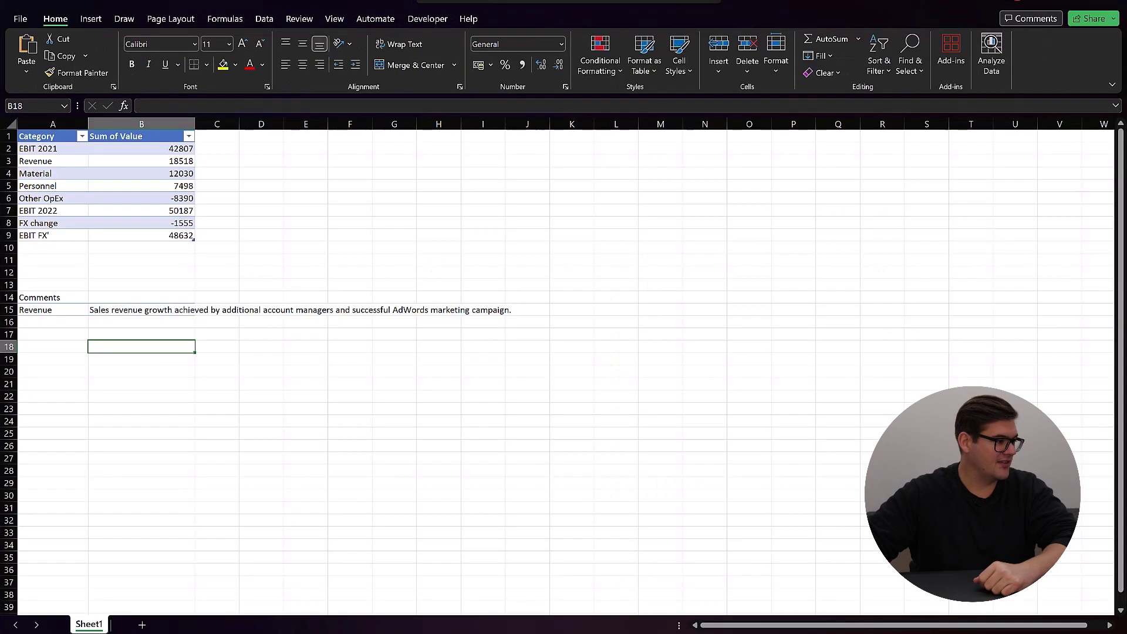
left_click_drag(40, 151, 179, 237)
key("ctrl+c")
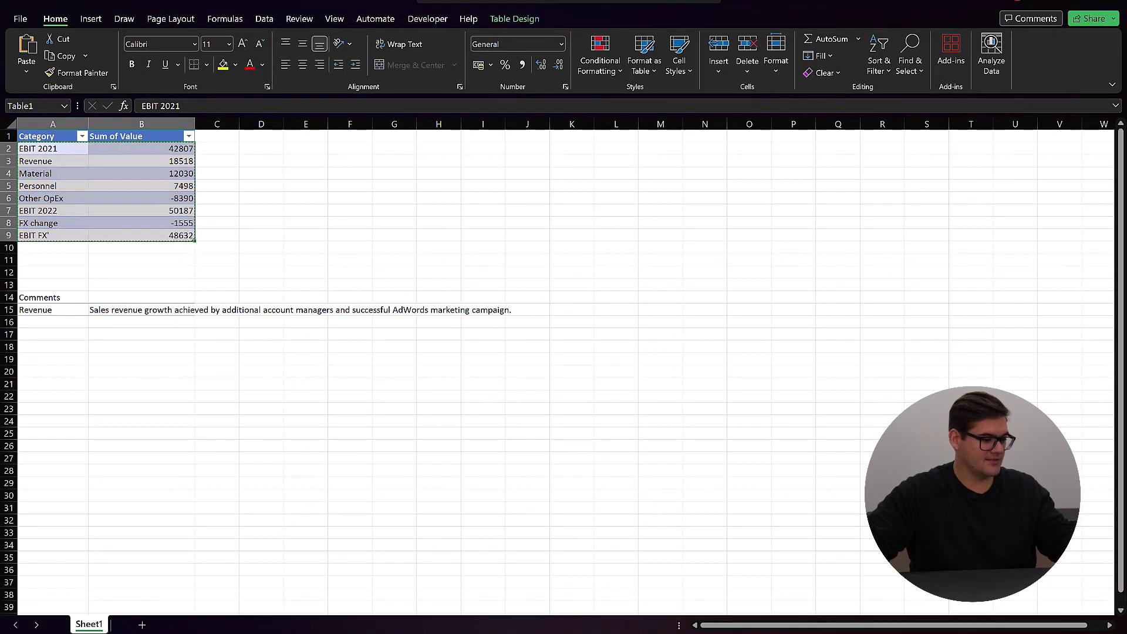
key("alt+Tab")
mouse_move(749, 302)
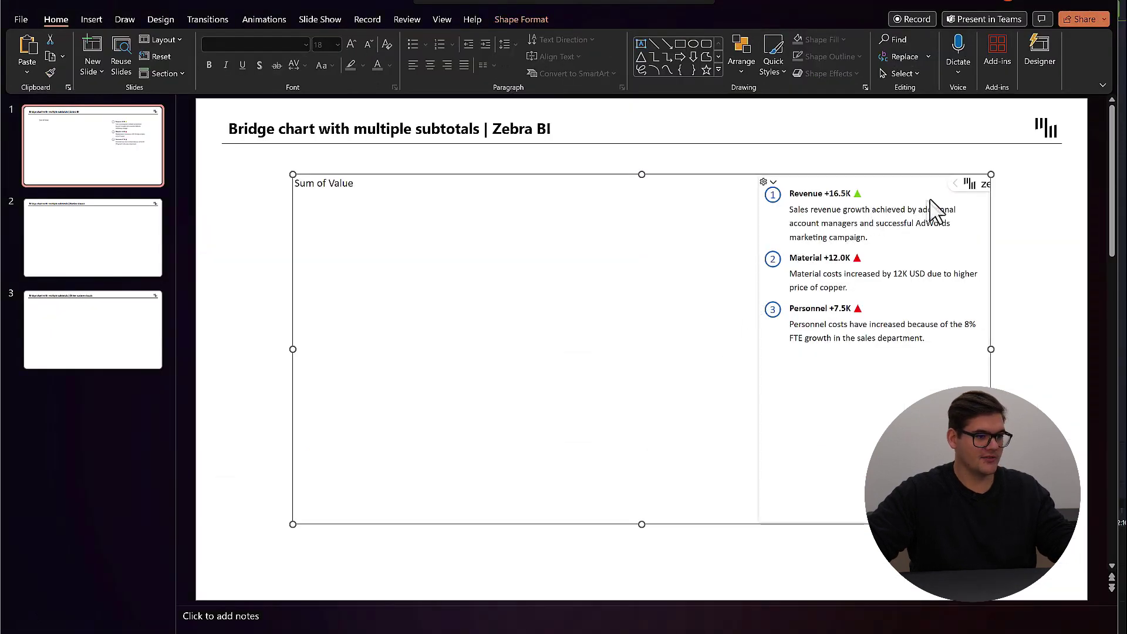
left_click(907, 184)
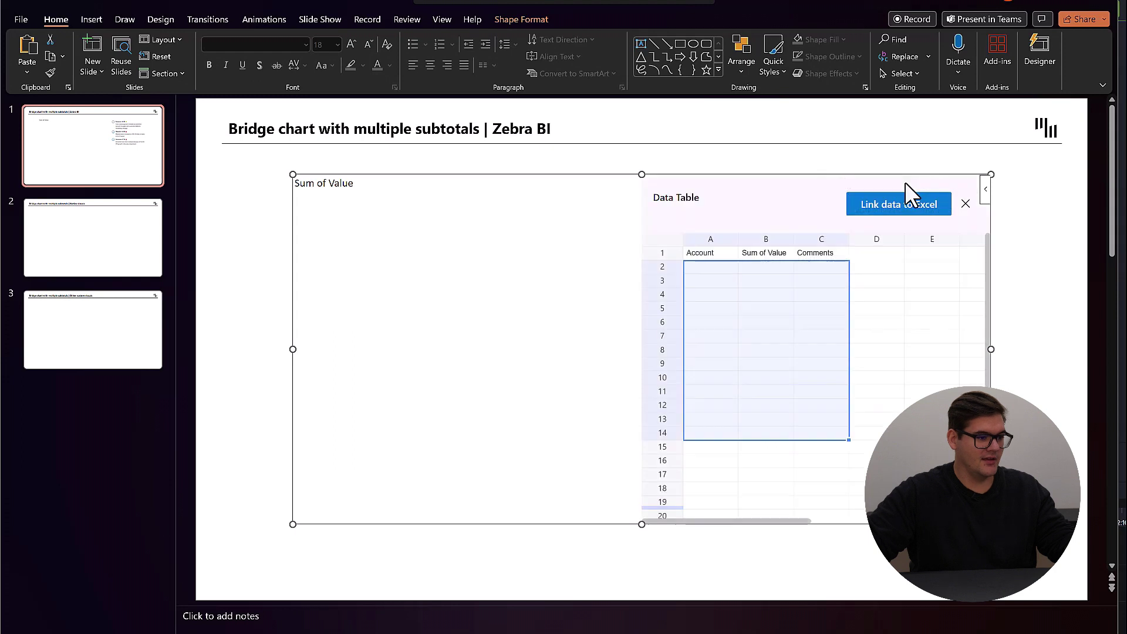
left_click(706, 266)
key("ctrl+v")
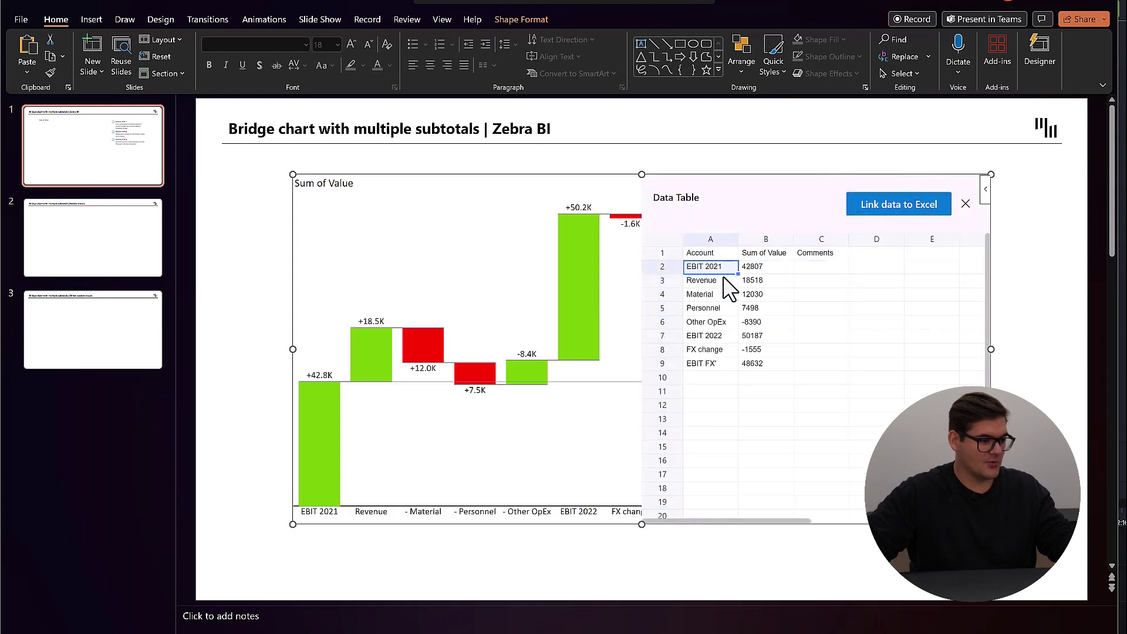
key("Escape")
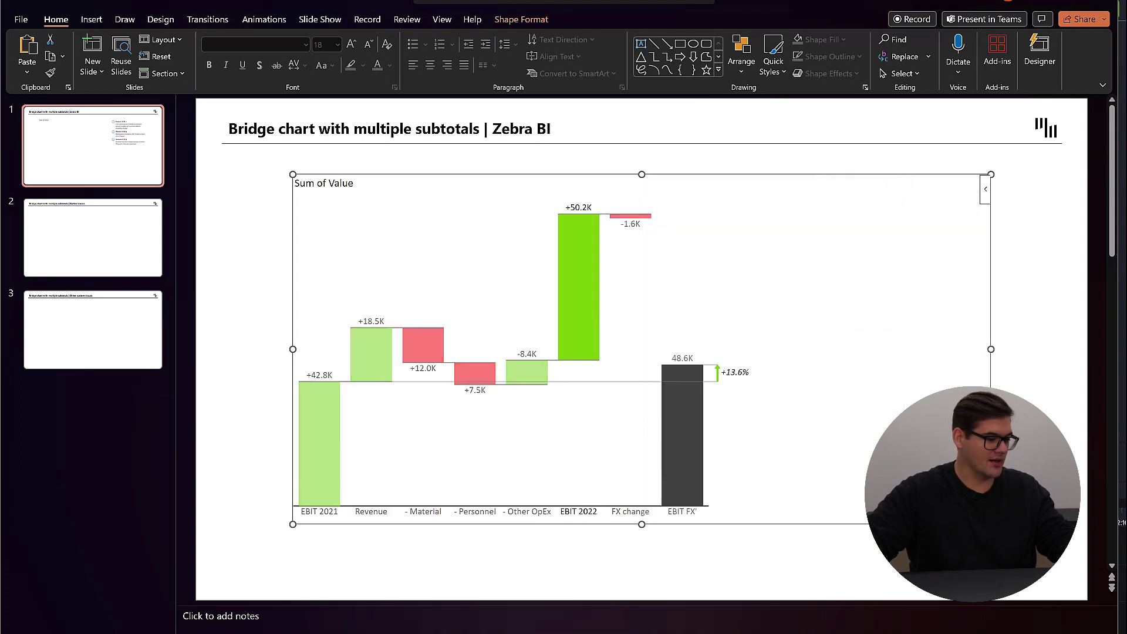
Add the Revenue comment 'Sales revenue' to the Revenue row of the Data Table.
key("alt+Tab")
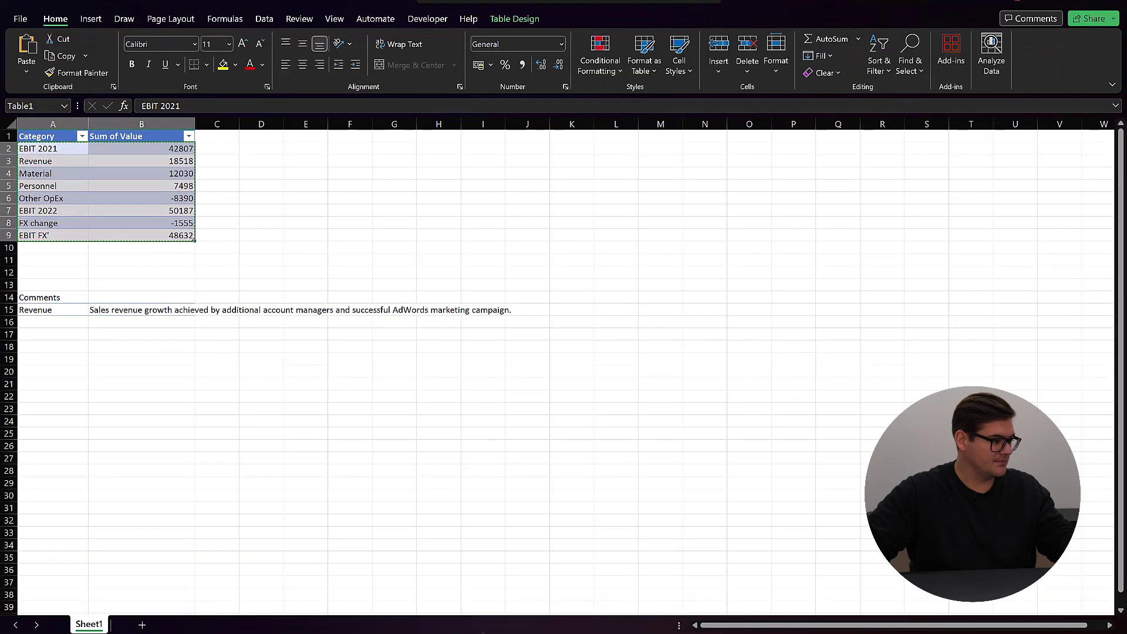
left_click(124, 309)
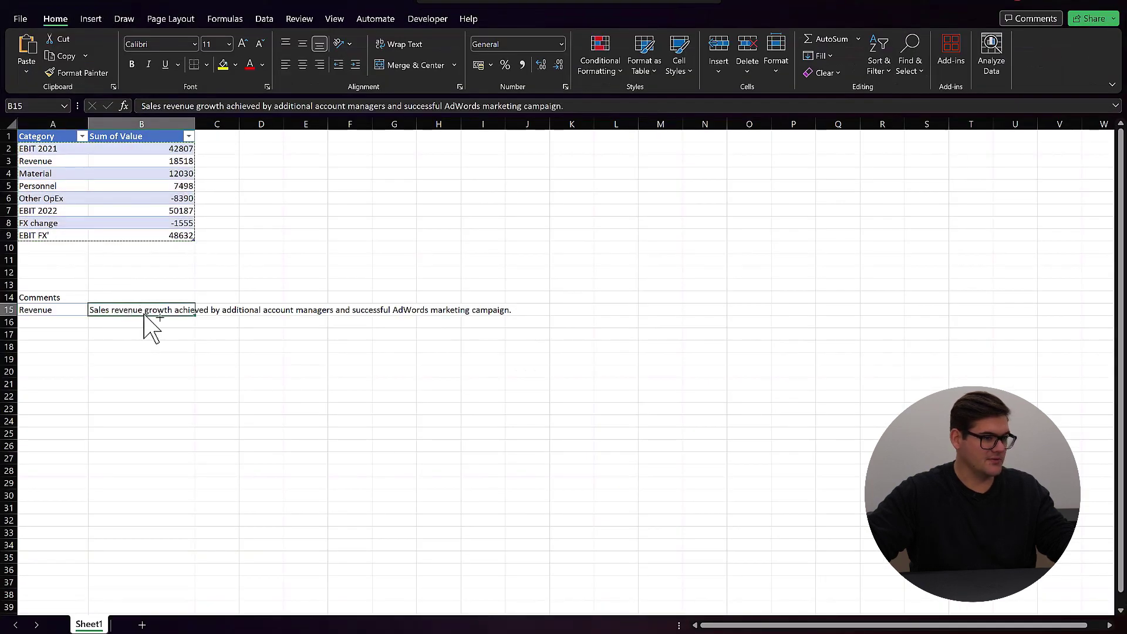
key("ctrl+c")
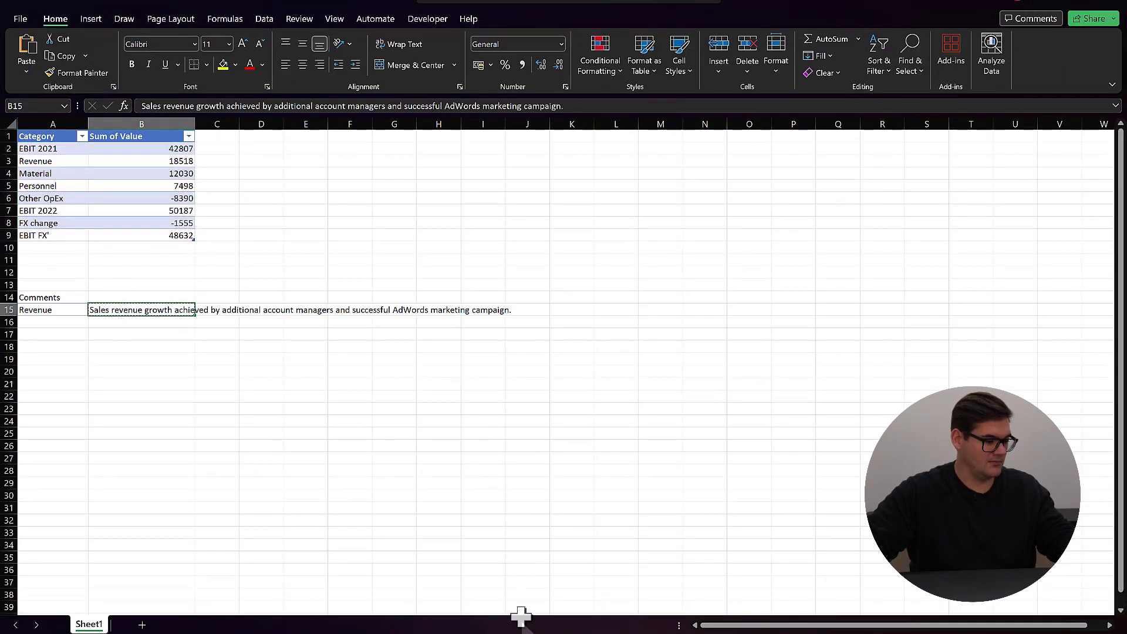
key("alt+Tab")
mouse_move(963, 188)
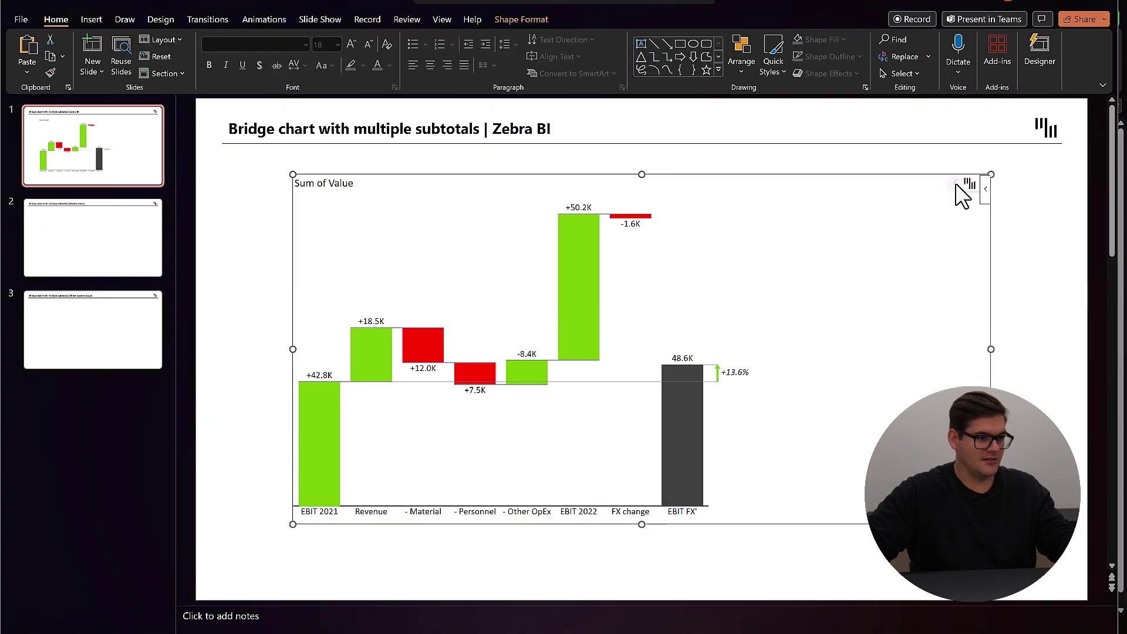
left_click(923, 183)
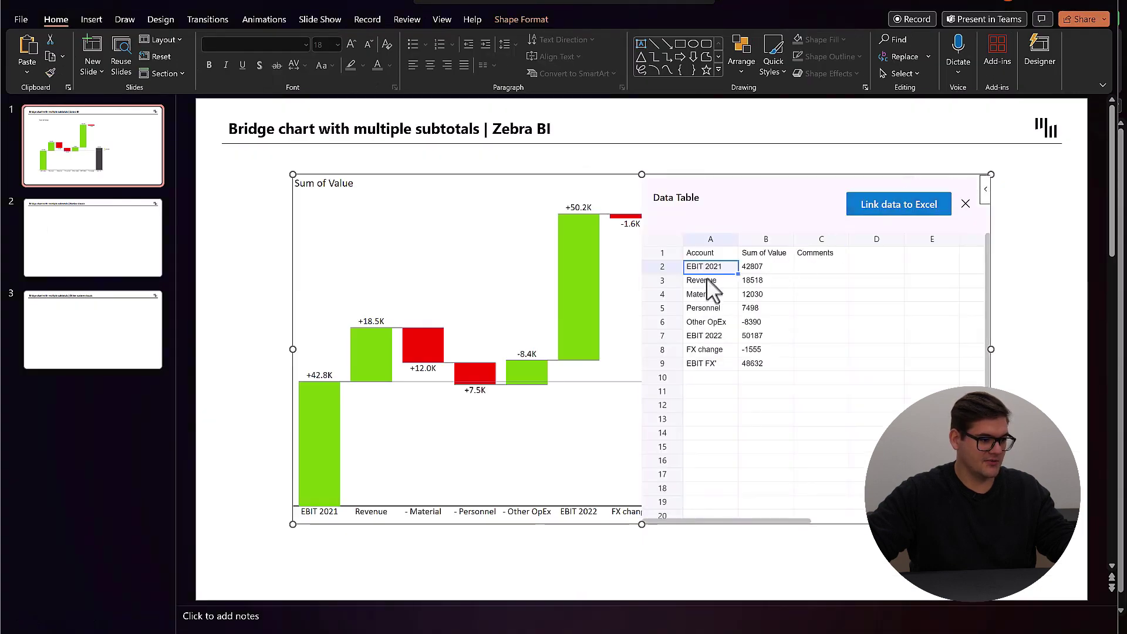
left_click(810, 282)
type("Sales revenue")
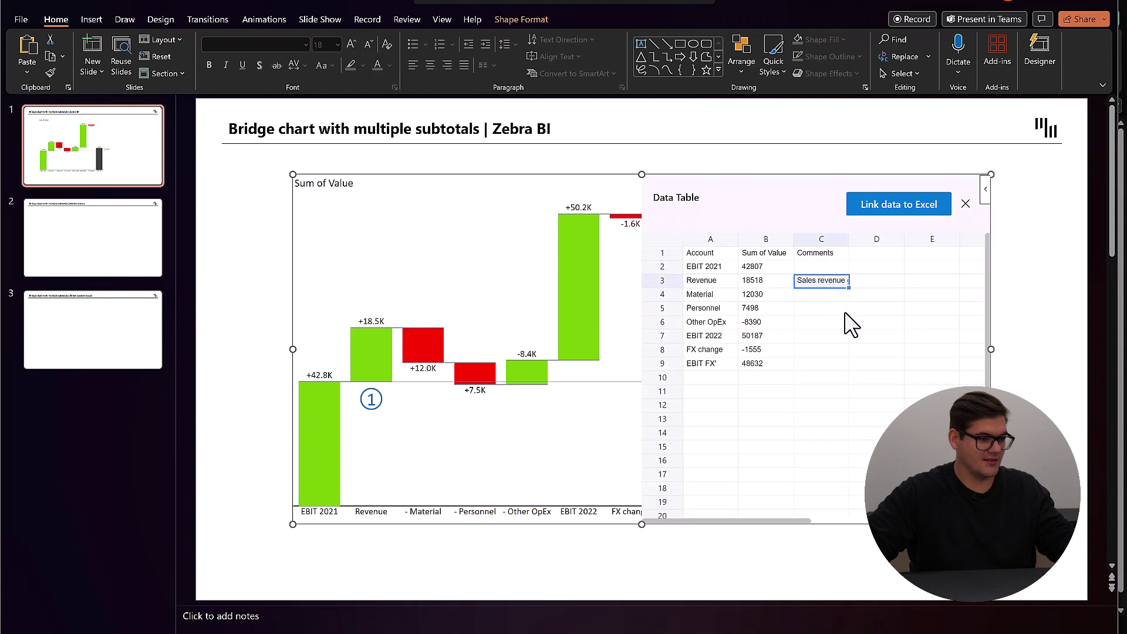
left_click(966, 205)
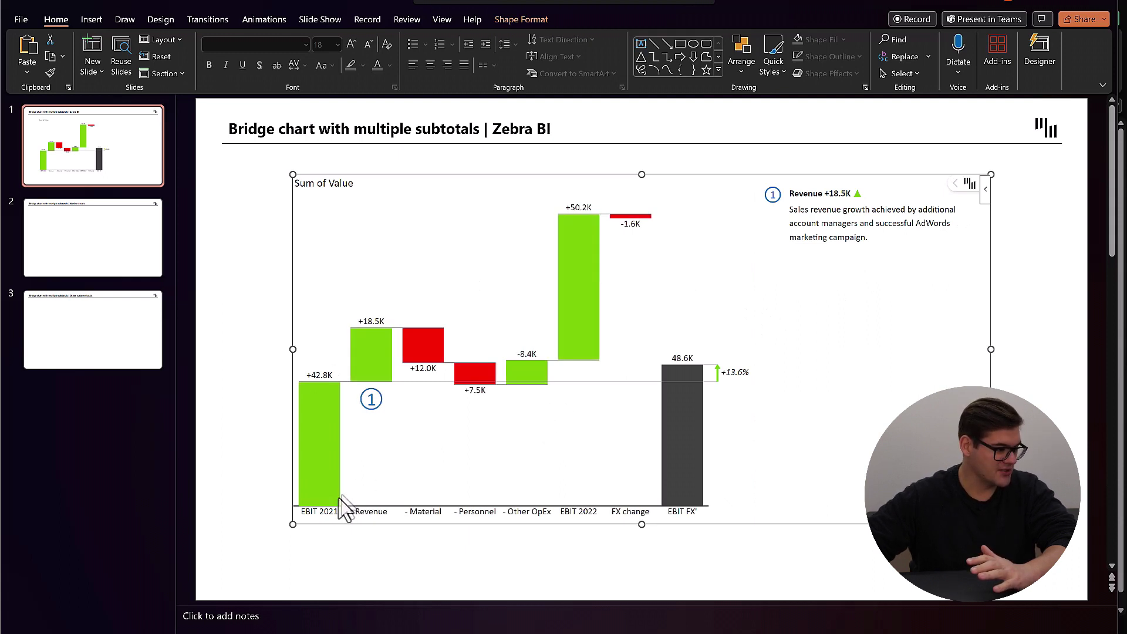
Make EBIT 2021 a grey-patterned result bar and turn EBIT 2022 into a result subtotal.
left_click(318, 496)
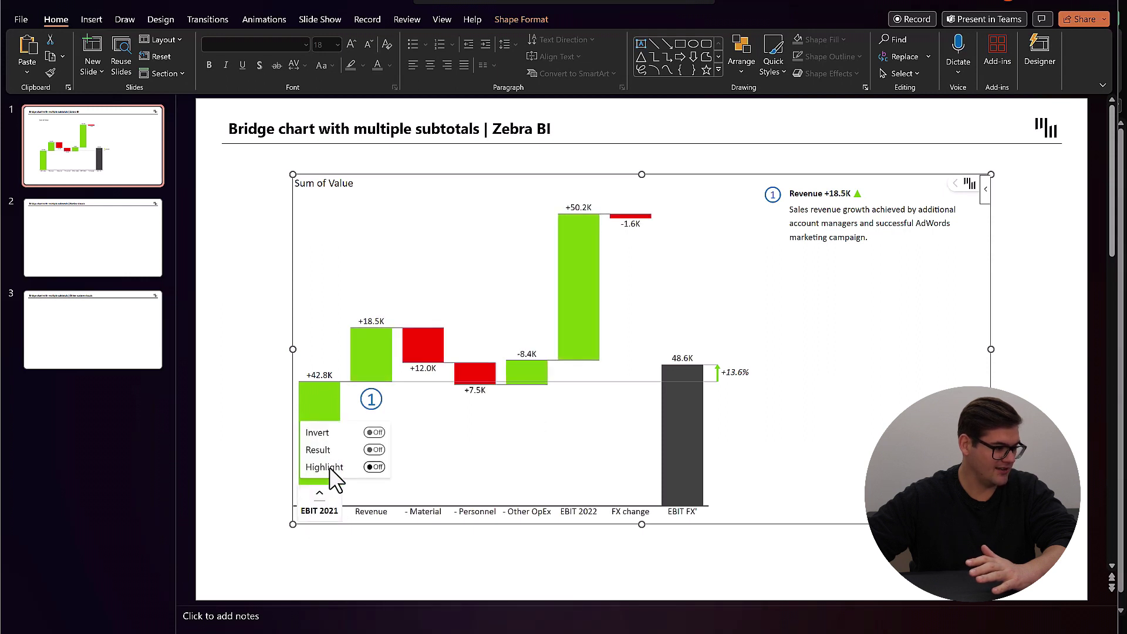
left_click(374, 450)
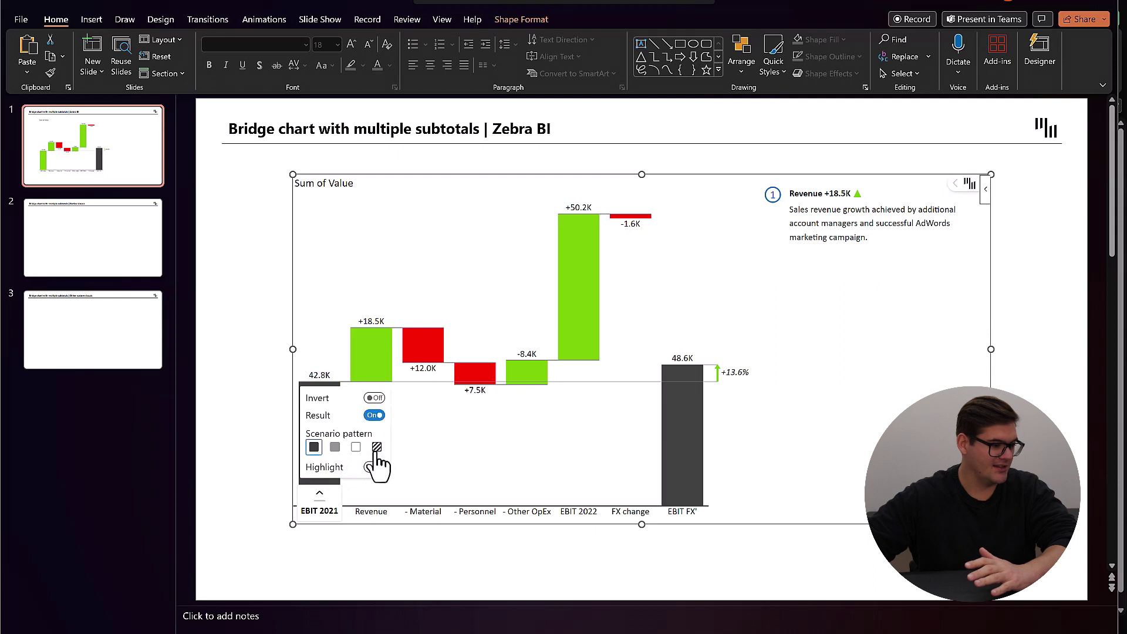
left_click(335, 449)
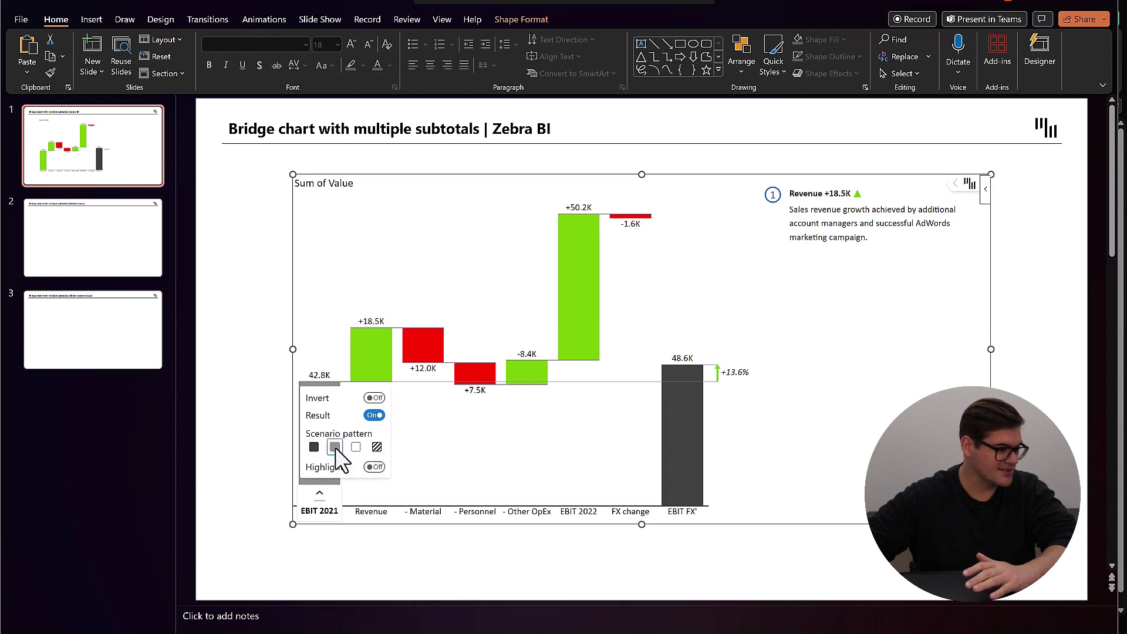
left_click(789, 409)
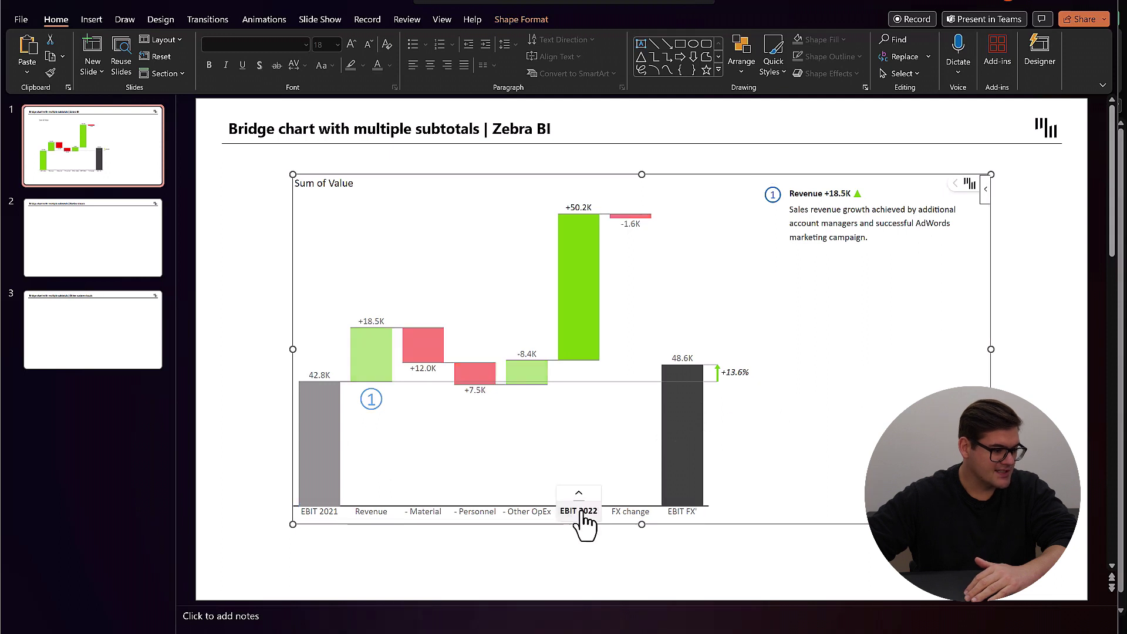
left_click(578, 495)
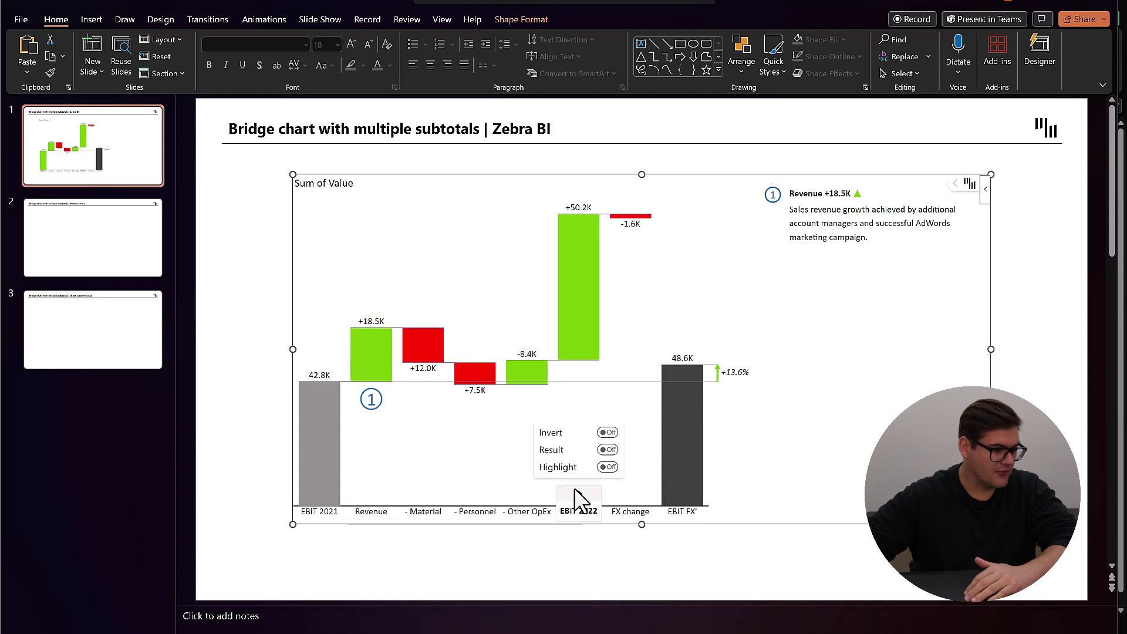
left_click(607, 450)
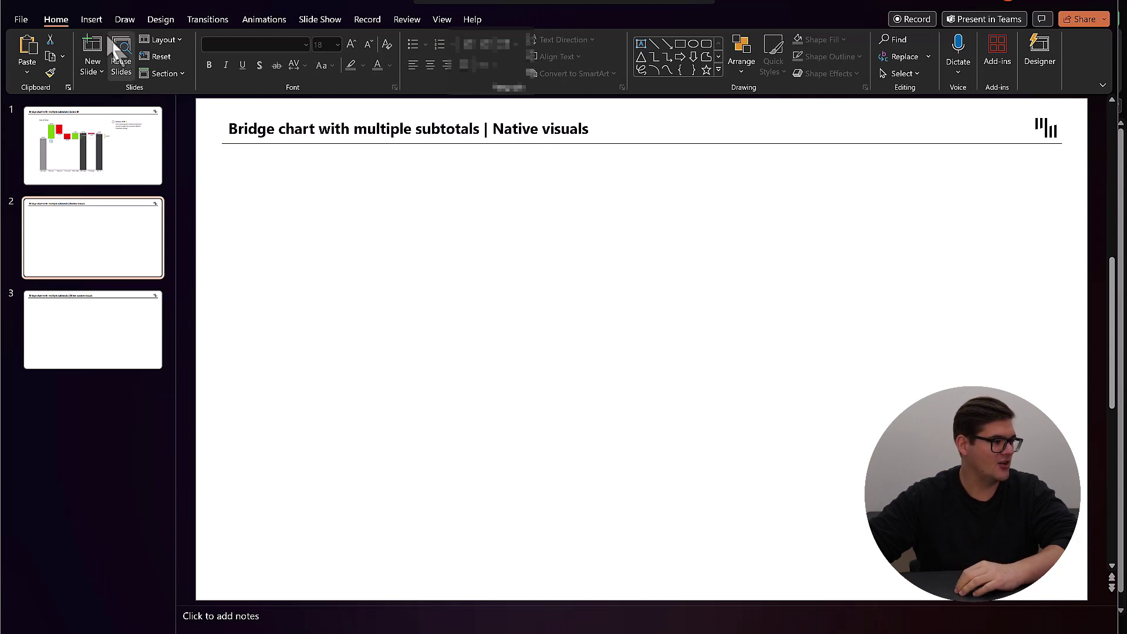
Insert a sample Waterfall chart on the Native visuals slide and enlarge its data window.
left_click(91, 20)
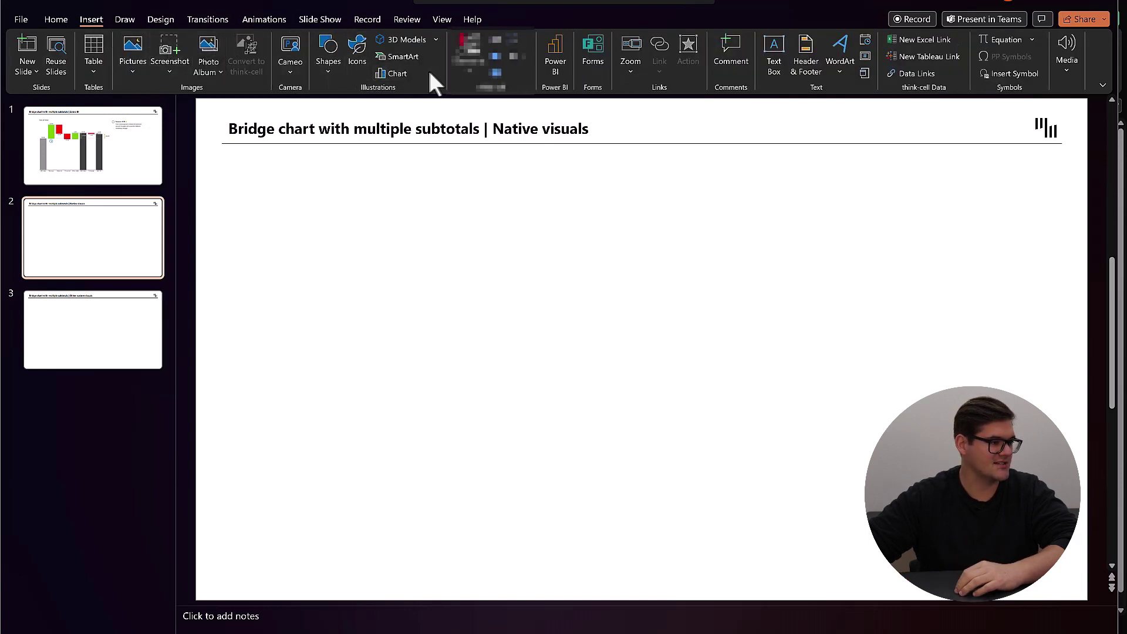
left_click(392, 74)
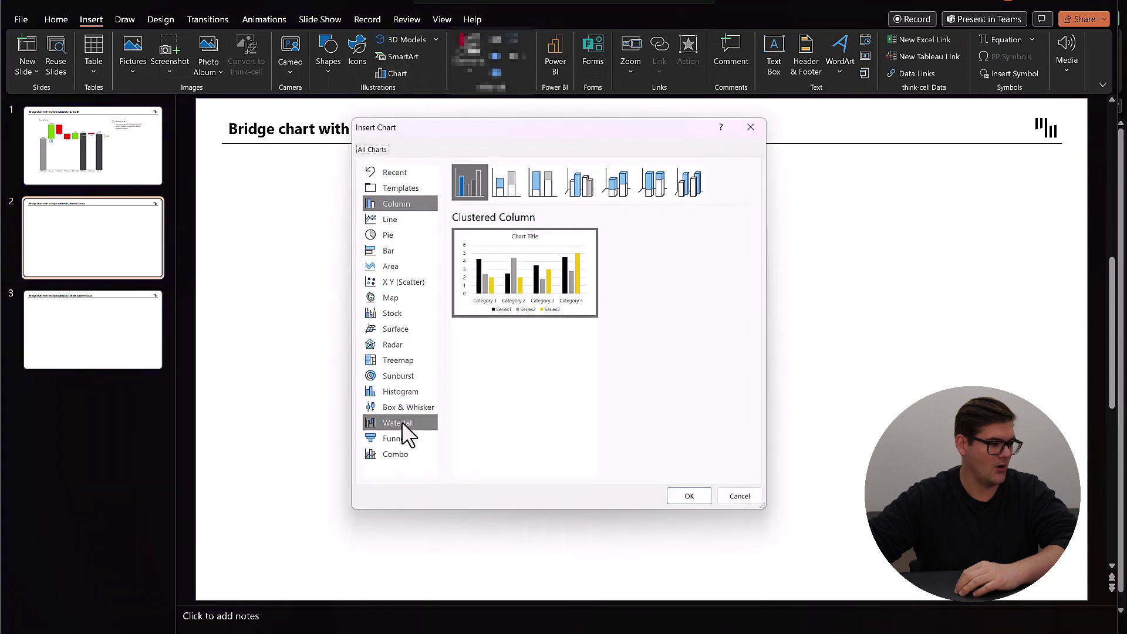
left_click(402, 422)
left_click(690, 496)
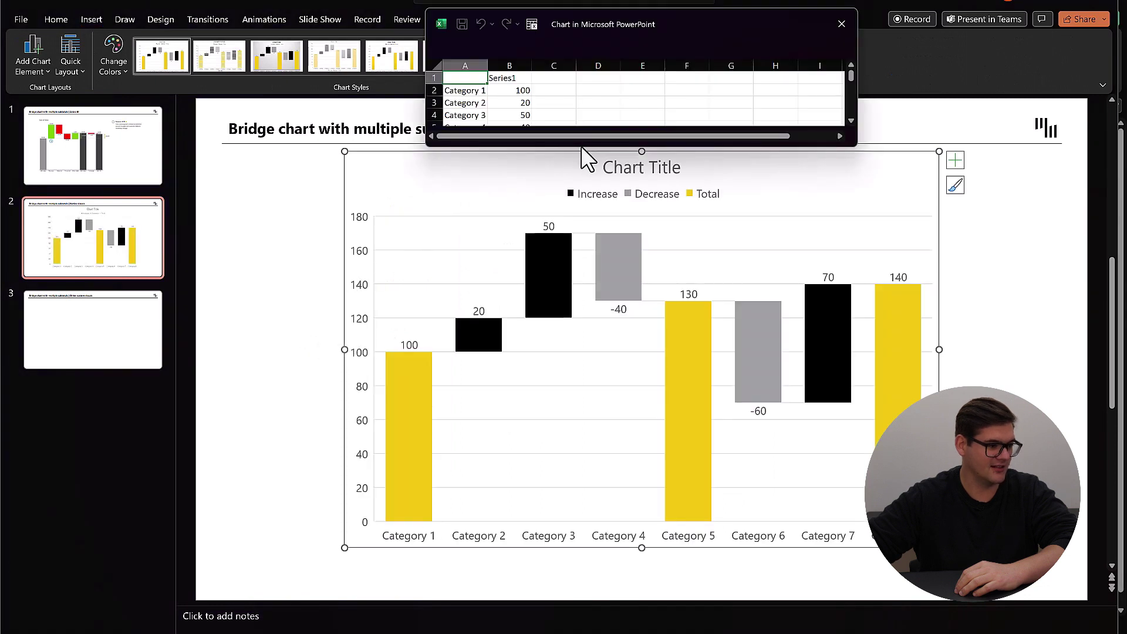
left_click_drag(581, 146, 575, 307)
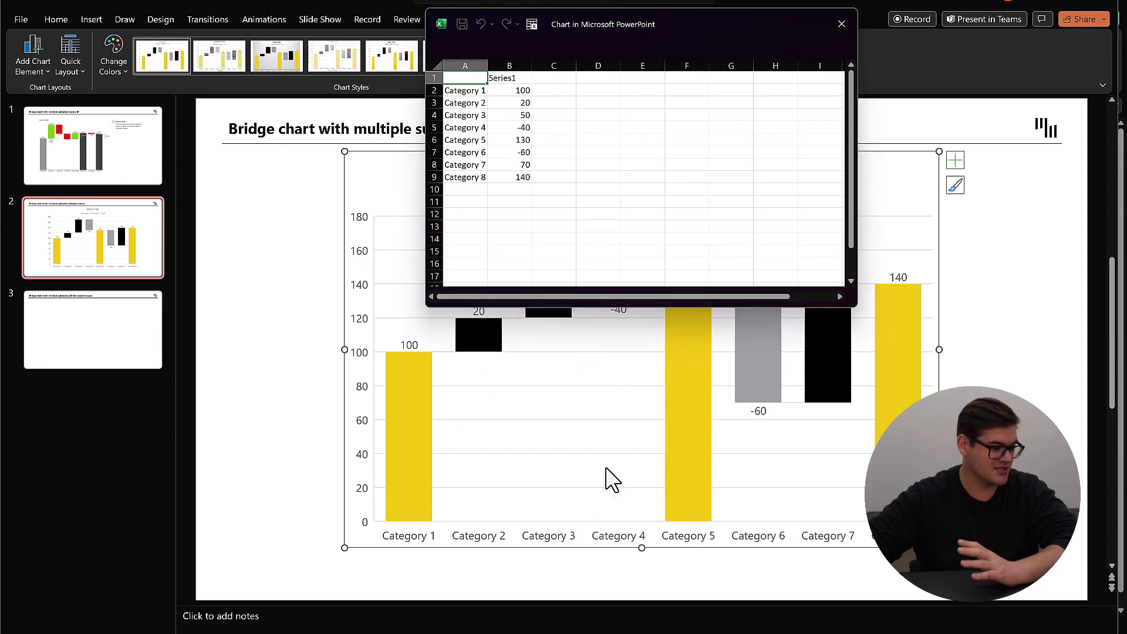
left_click(555, 633)
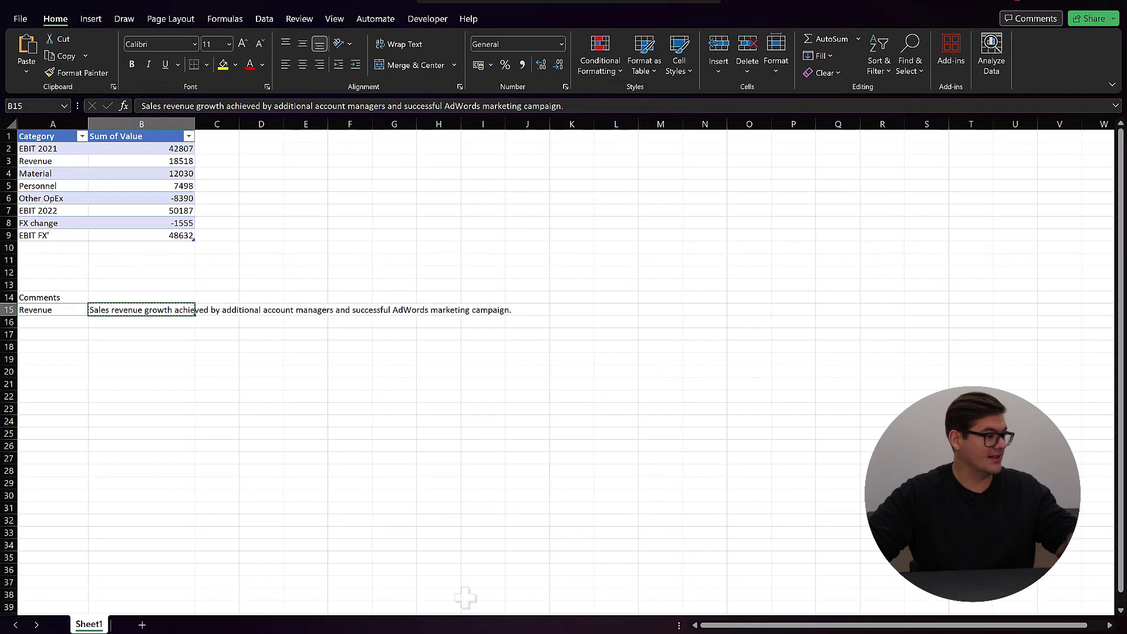
Paste the Excel EBIT rows A2:B9 over the waterfall's sample data and close the data window.
left_click_drag(27, 147, 171, 231)
key("ctrl+c")
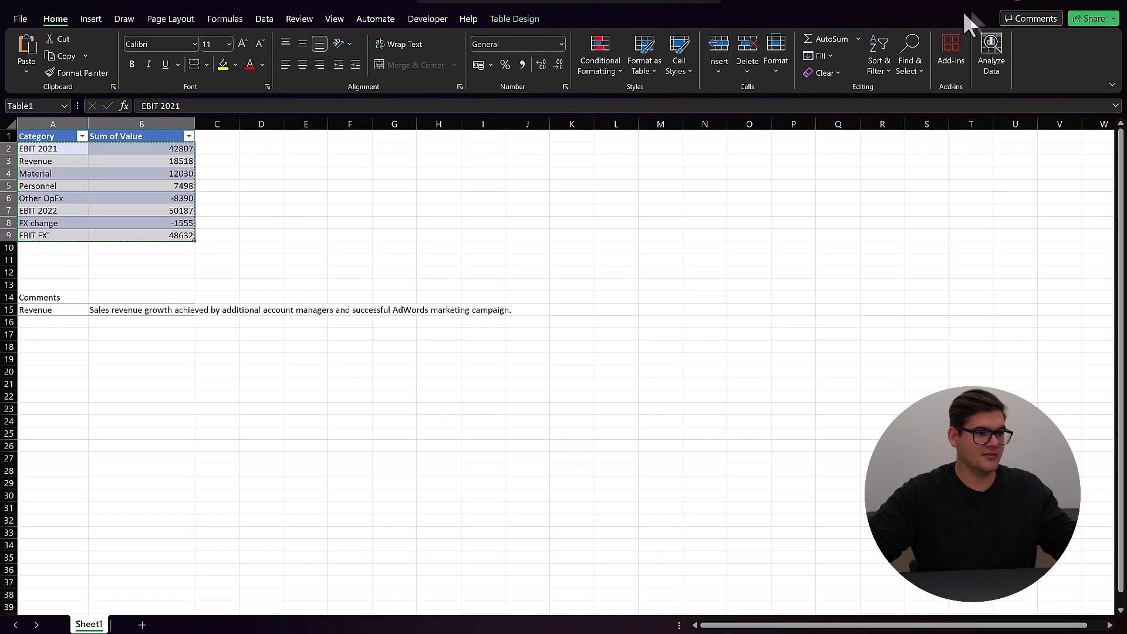
key("alt+Tab")
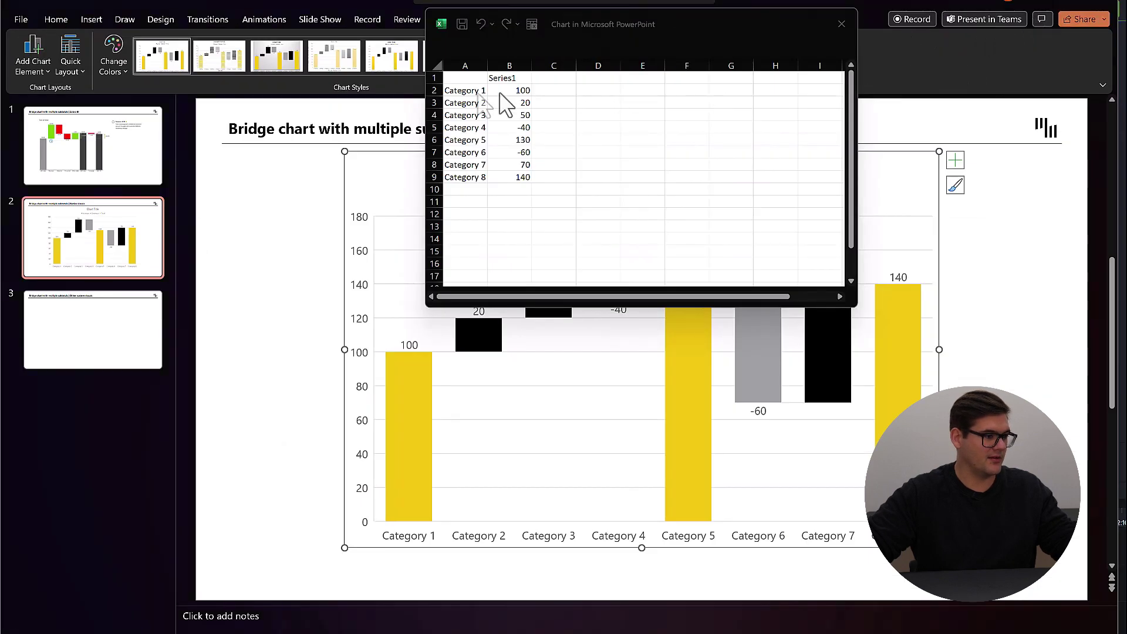
left_click_drag(456, 91, 535, 180)
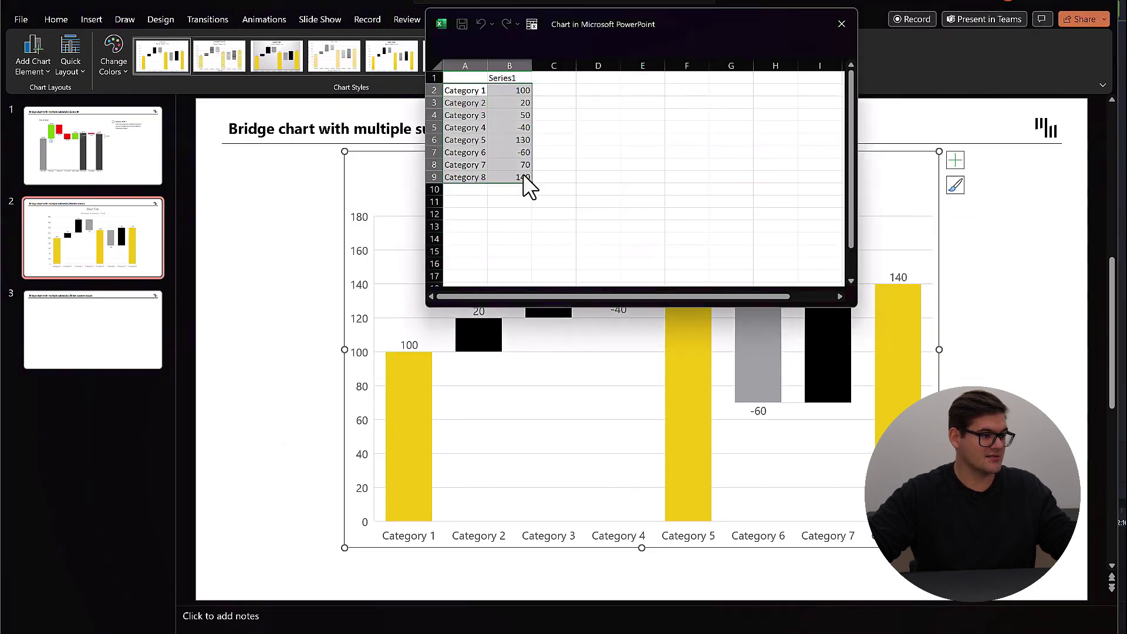
key("ctrl+v")
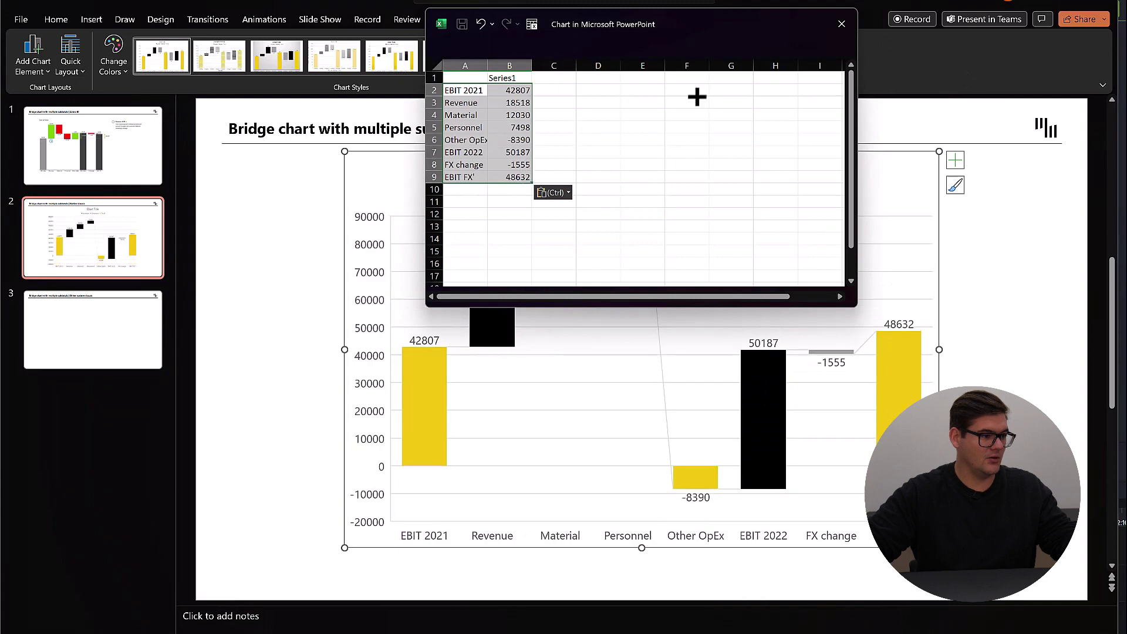
left_click_drag(575, 30, 567, 82)
left_click(833, 78)
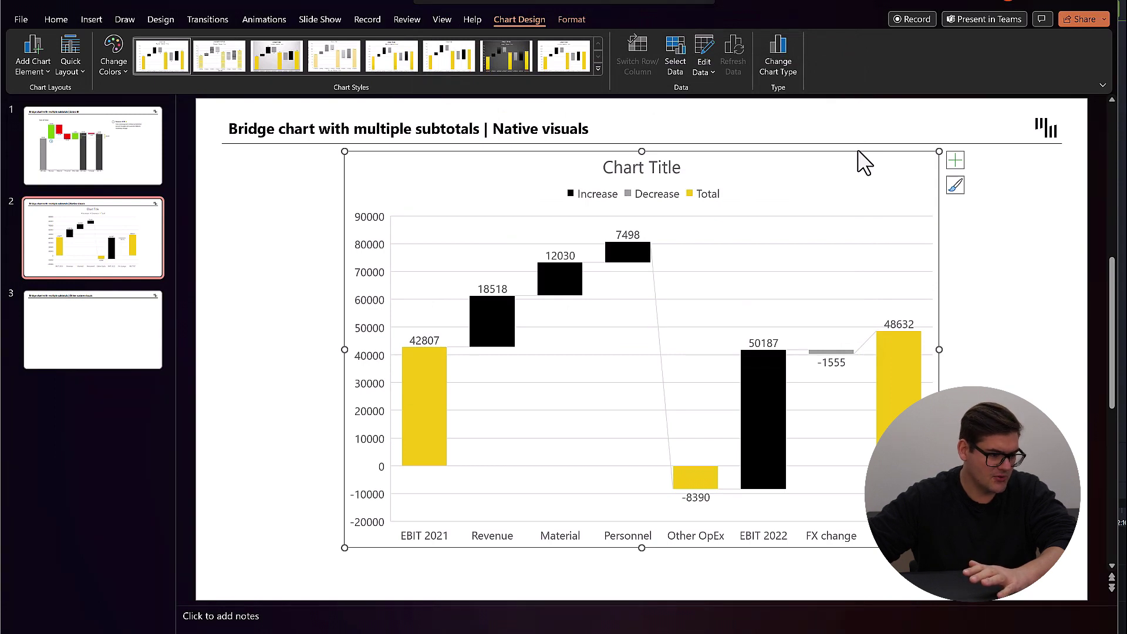
Clear the total setting on the Other OpEx bar so it plots as a normal change.
right_click(692, 475)
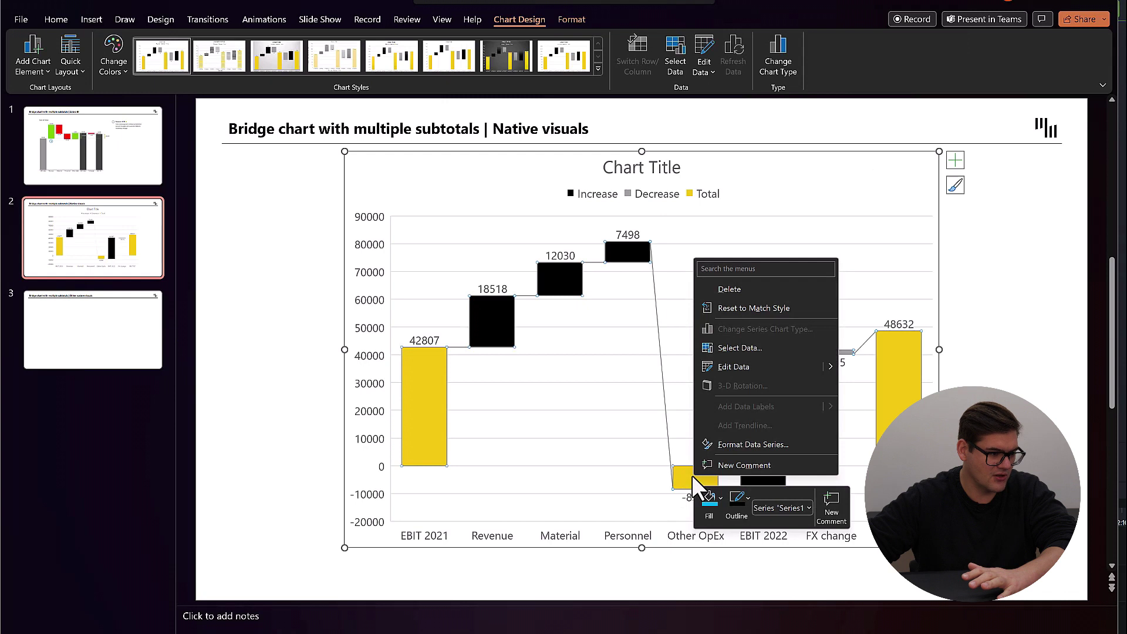
left_click(685, 473)
left_click(695, 474)
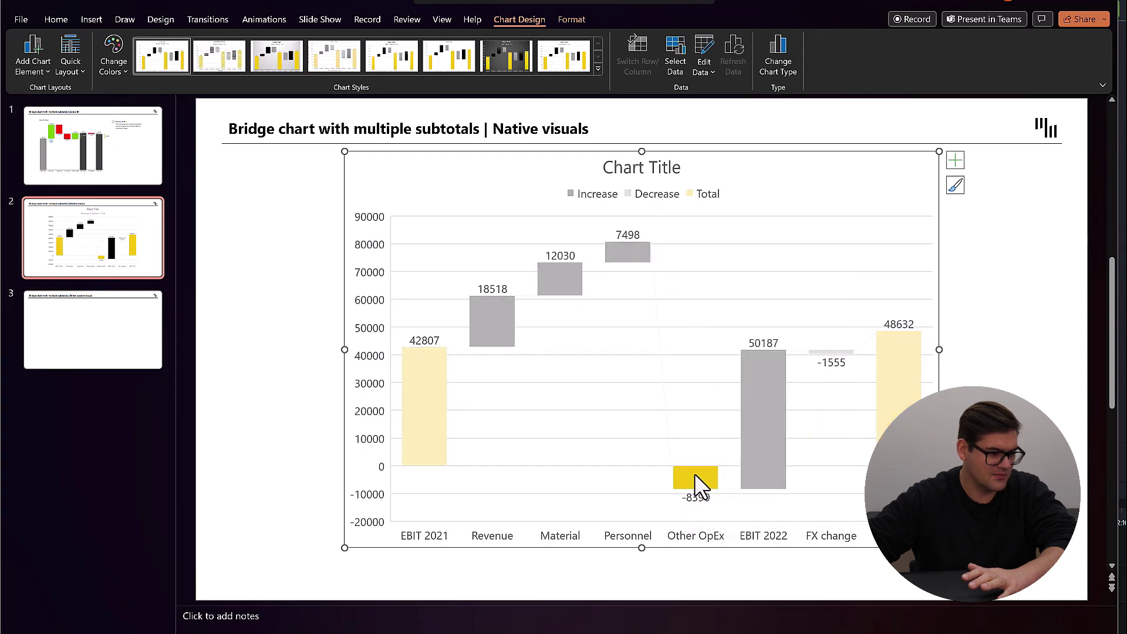
right_click(695, 473)
left_click(738, 424)
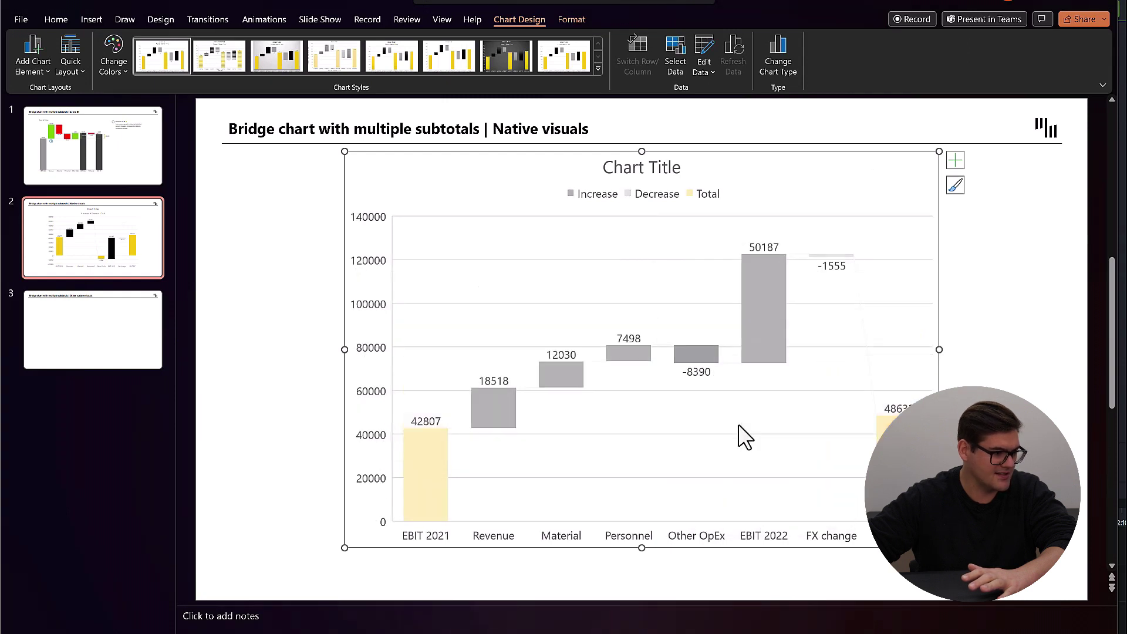
Set the EBIT 2022 bar as a total.
left_click(760, 318)
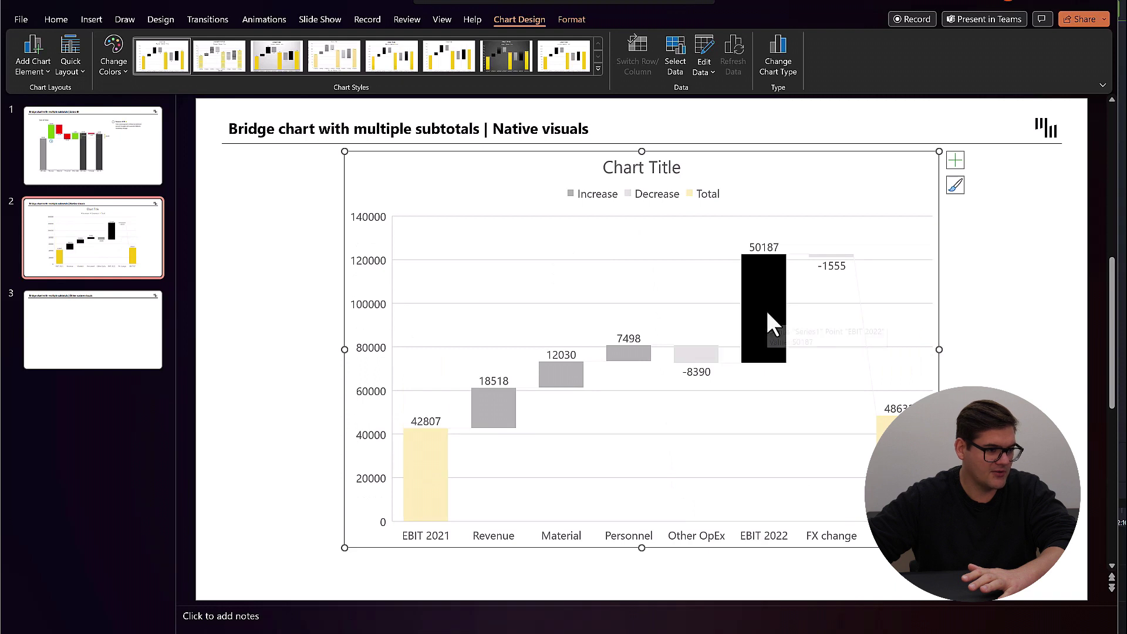
right_click(766, 309)
left_click(820, 476)
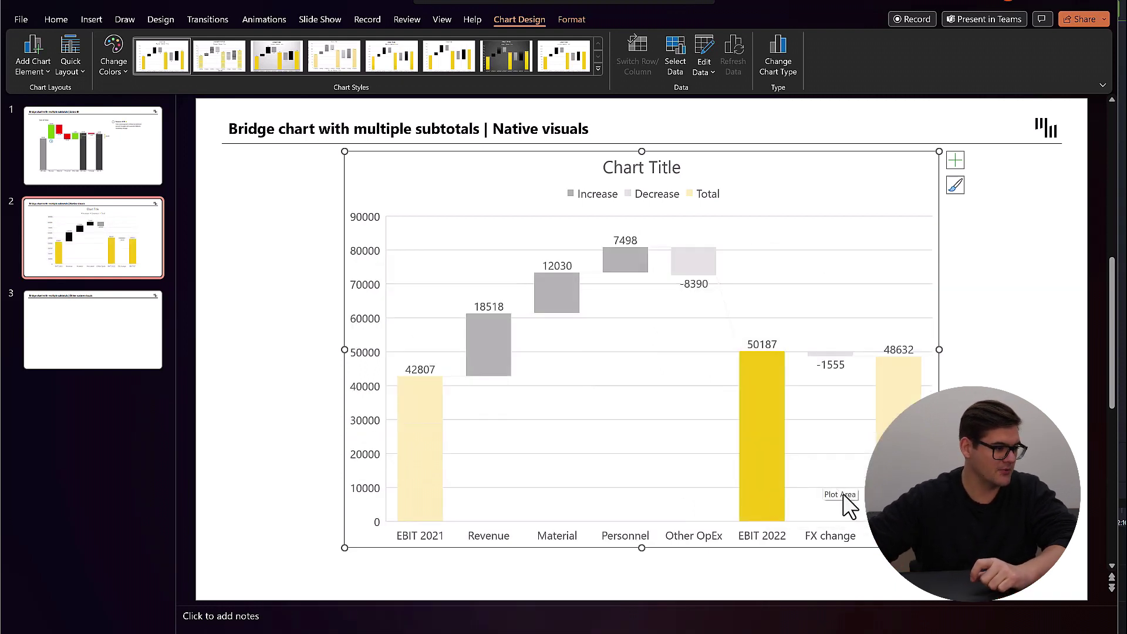
left_click(259, 402)
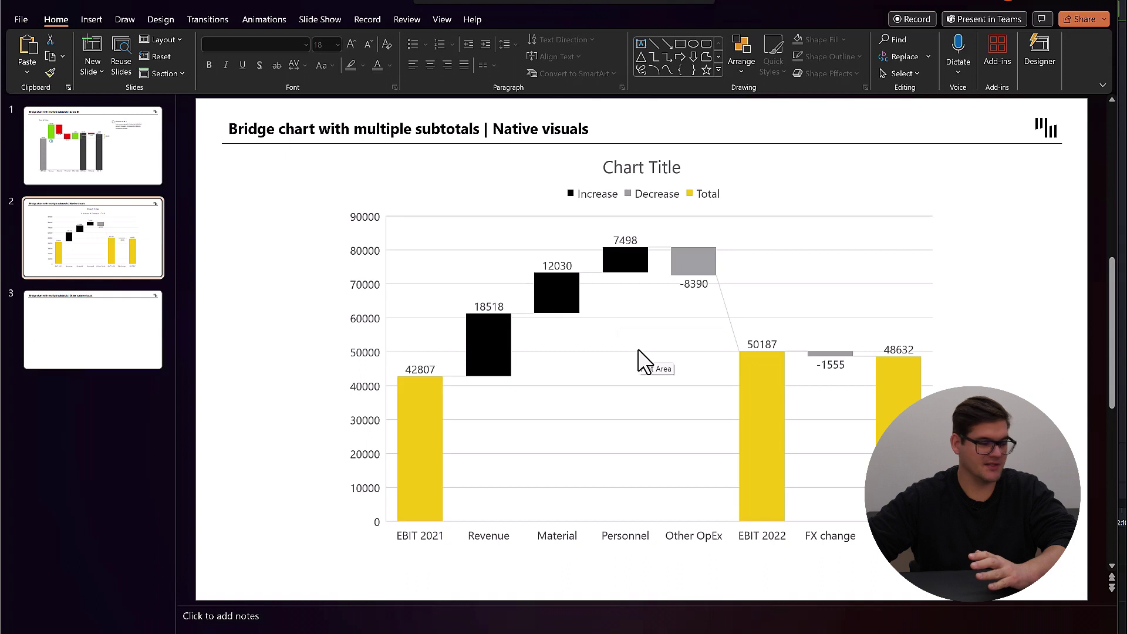
left_click(128, 171)
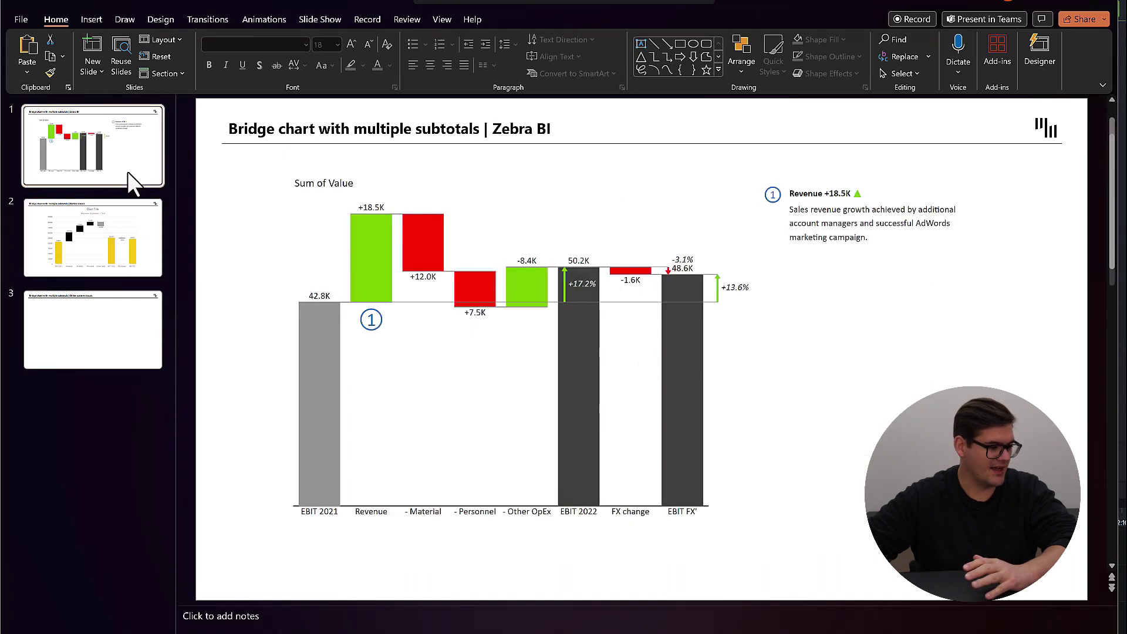
left_click(424, 512)
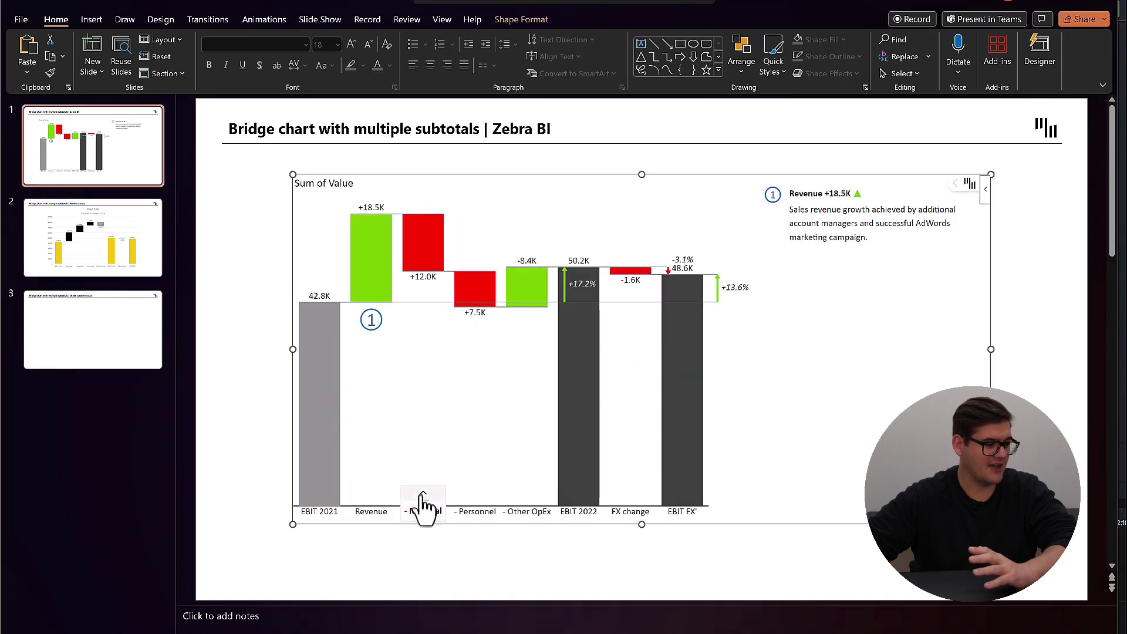
left_click(423, 493)
left_click(455, 433)
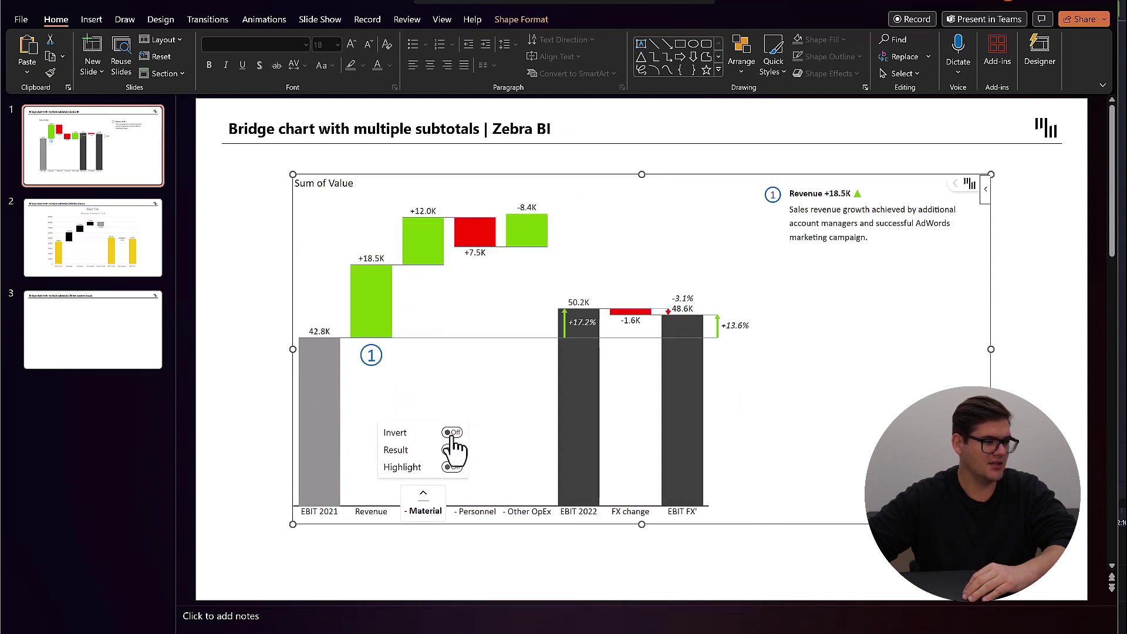
left_click(452, 433)
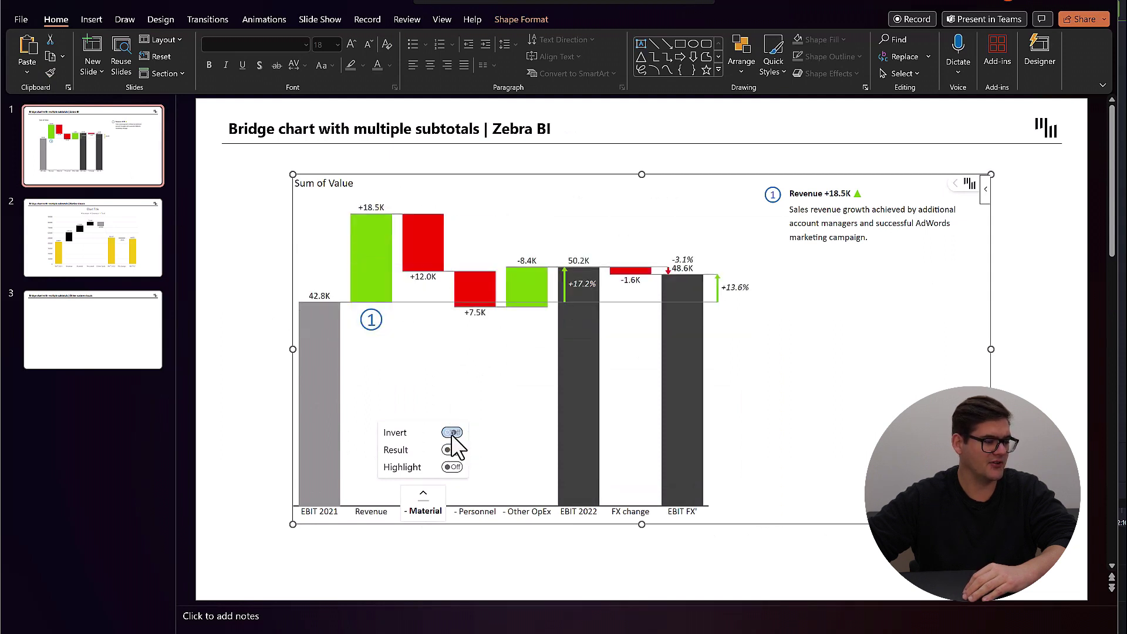
left_click(98, 237)
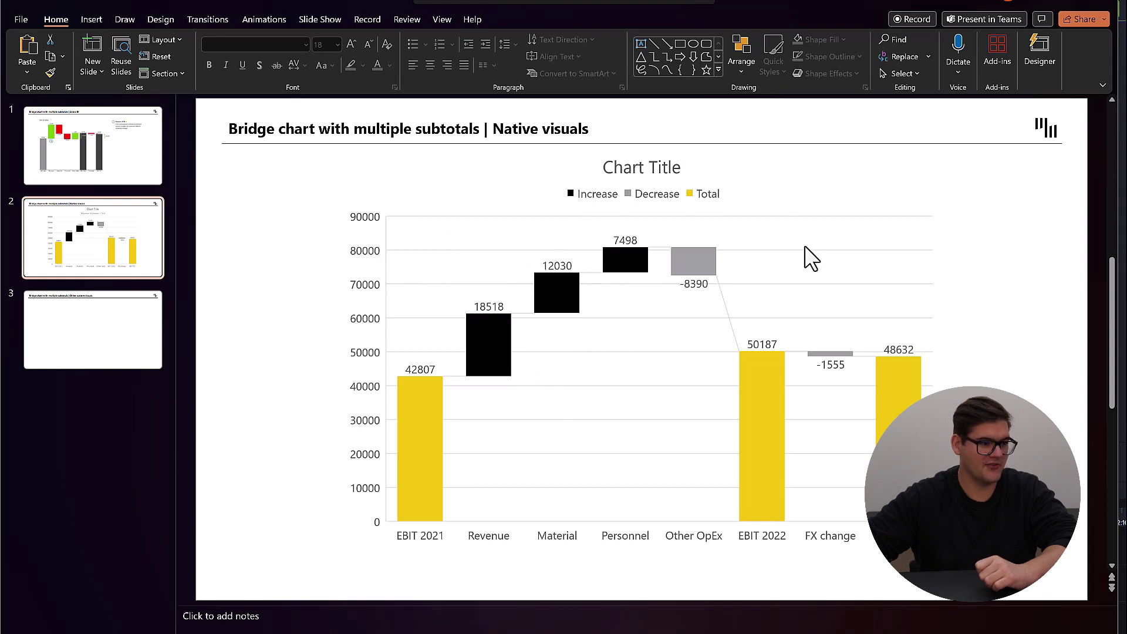
left_click(821, 252)
Select the waterfall chart and single out the Other OpEx bar.
left_click(955, 160)
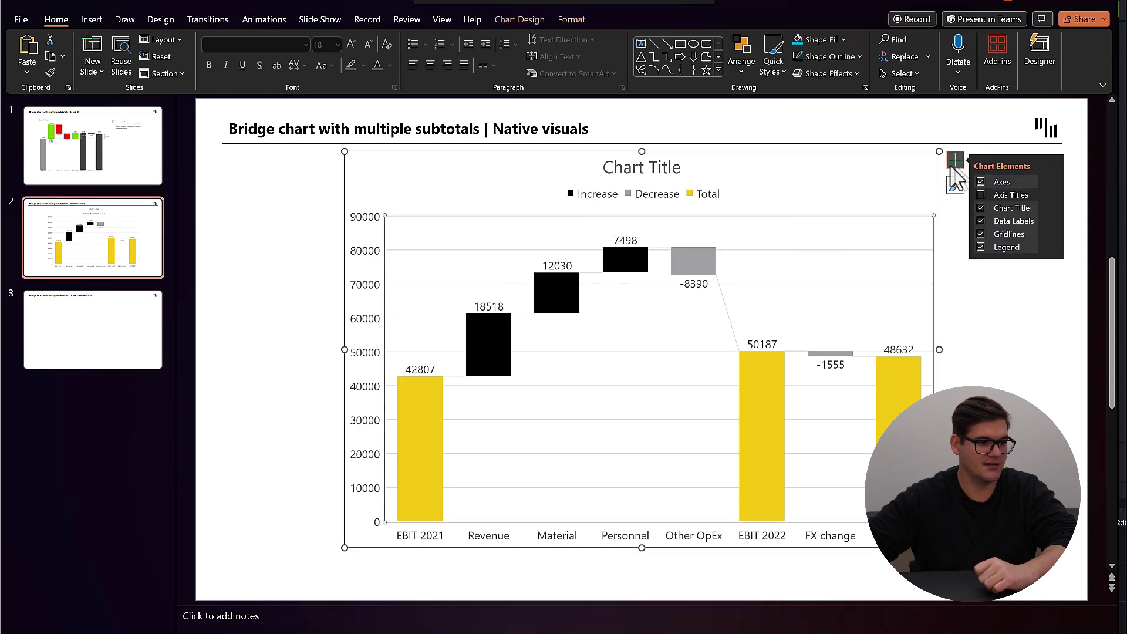
right_click(816, 195)
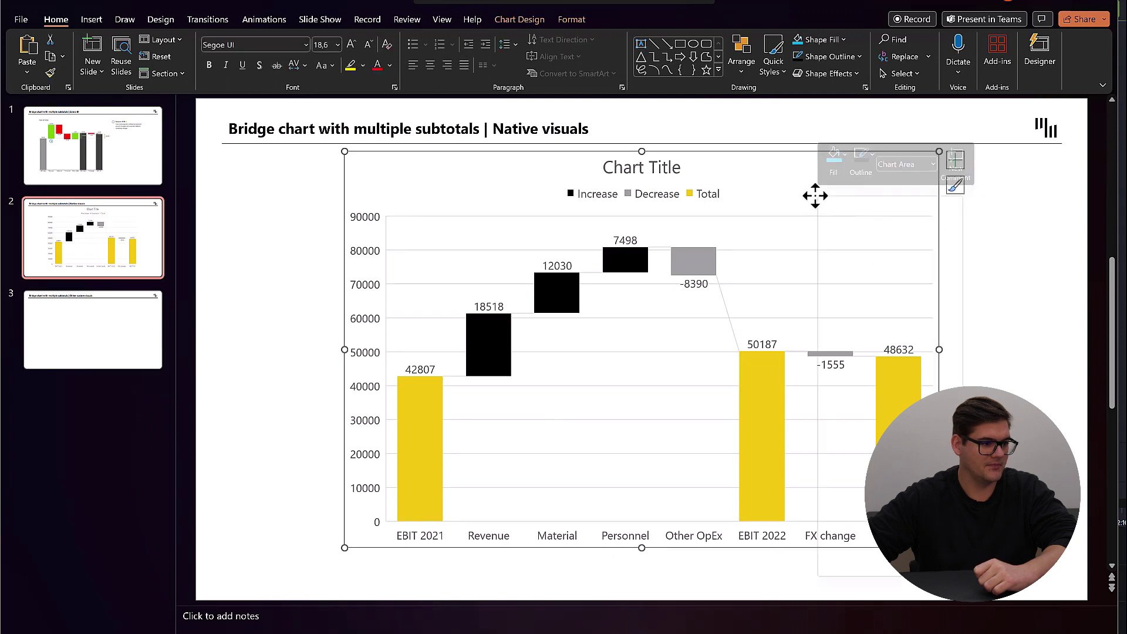
left_click(772, 218)
double_click(751, 218)
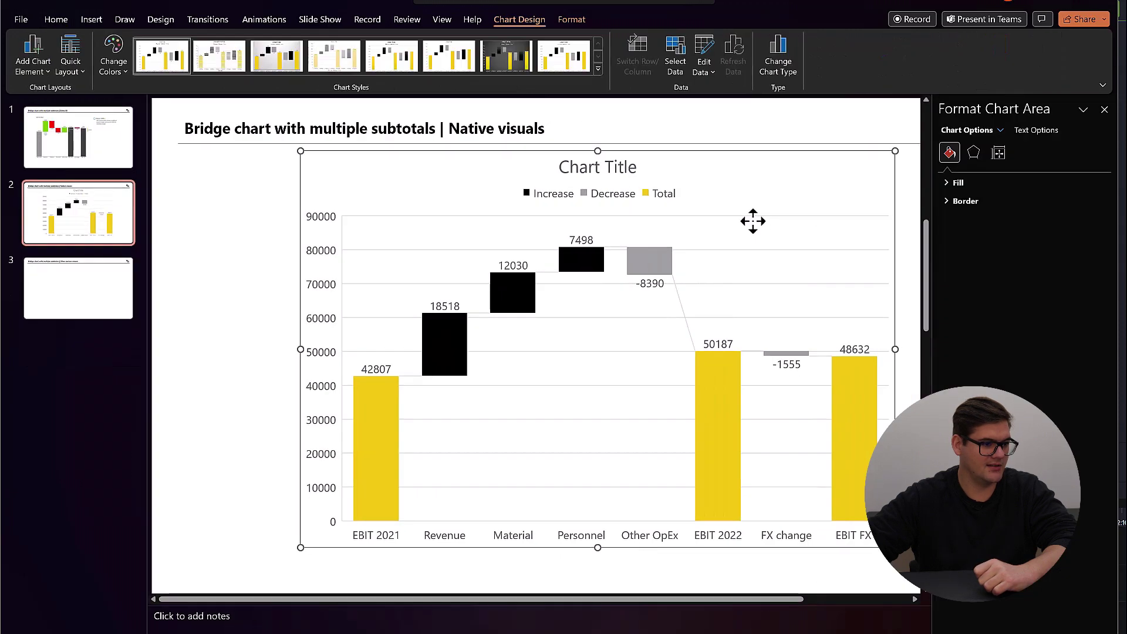
left_click(751, 221)
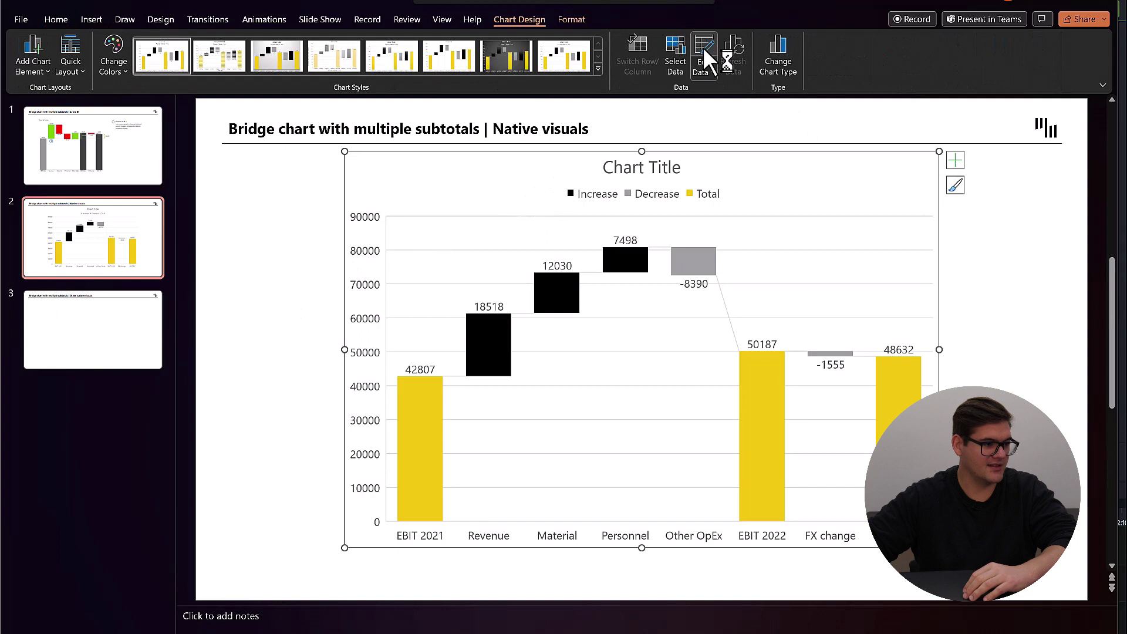
Edit the chart data to Material -12030, Personnel -7498 and Other OpEx 8390.
left_click(702, 48)
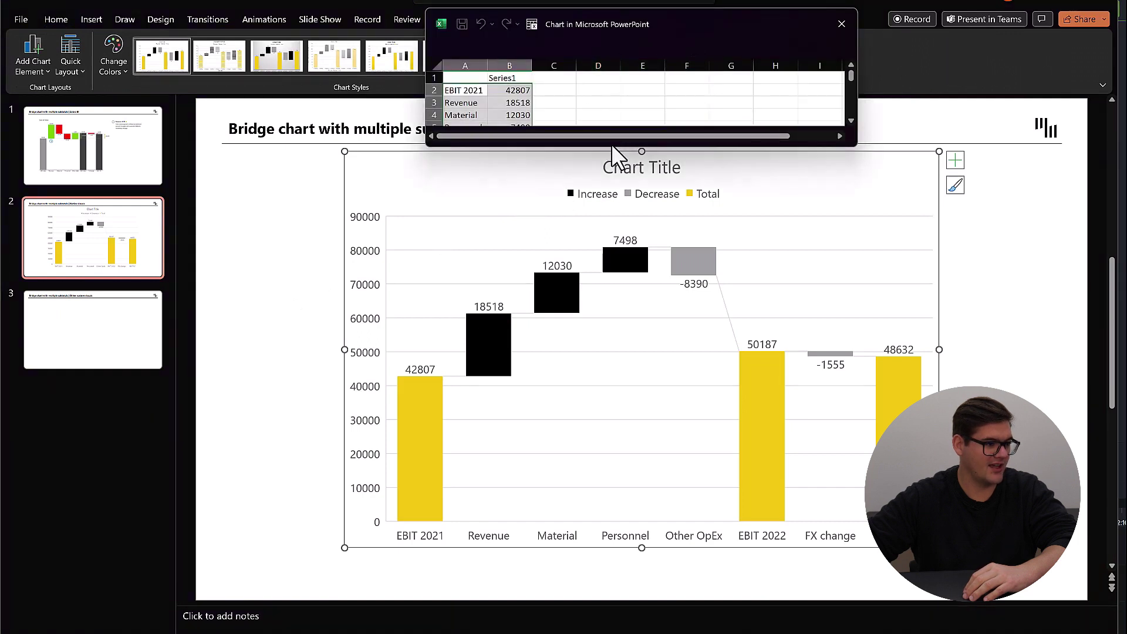
left_click_drag(612, 146, 616, 335)
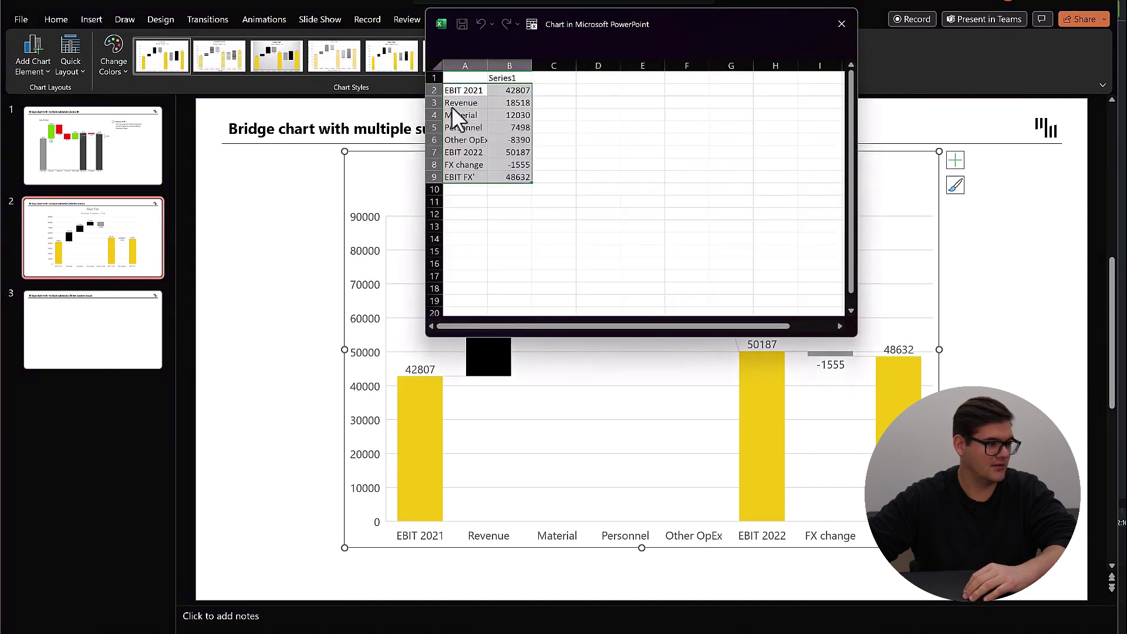
left_click(498, 116)
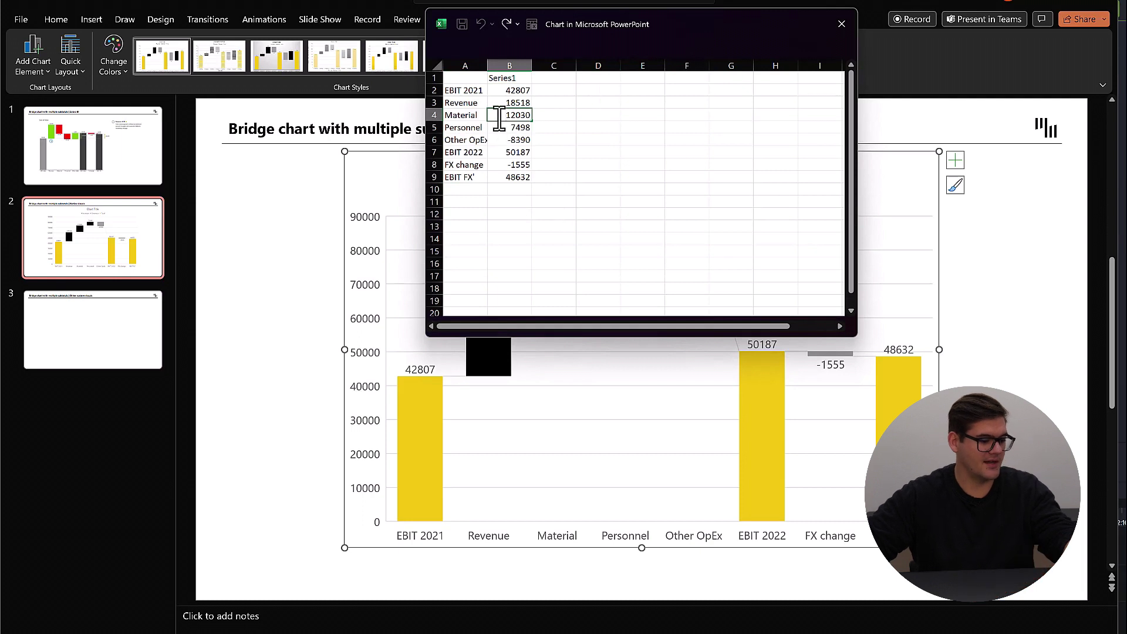
left_click(504, 128)
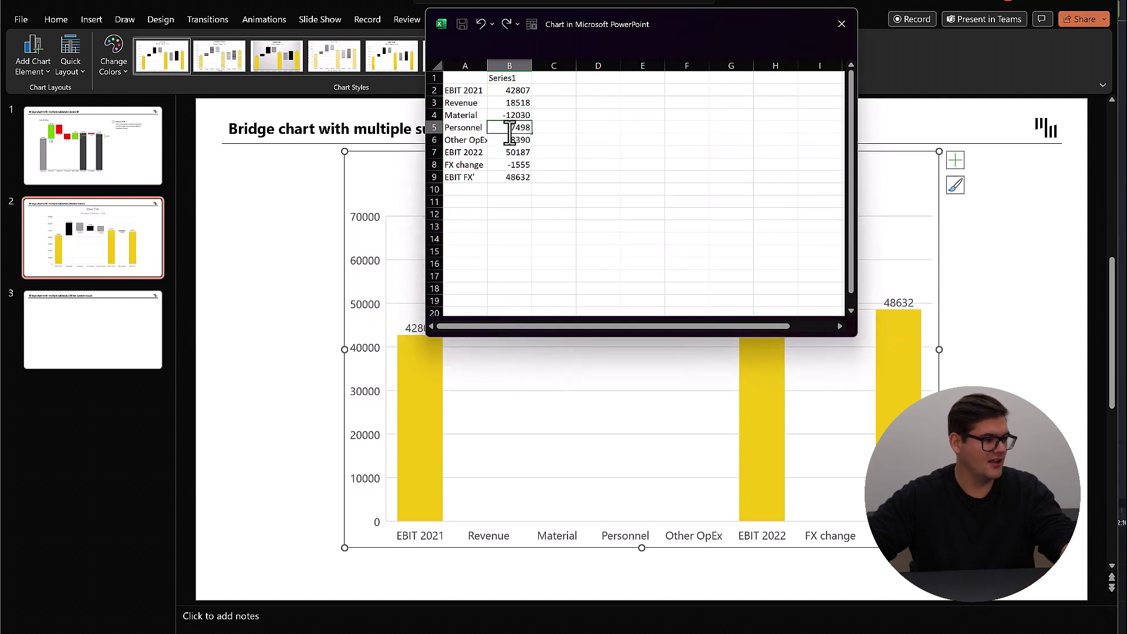
left_click(531, 140)
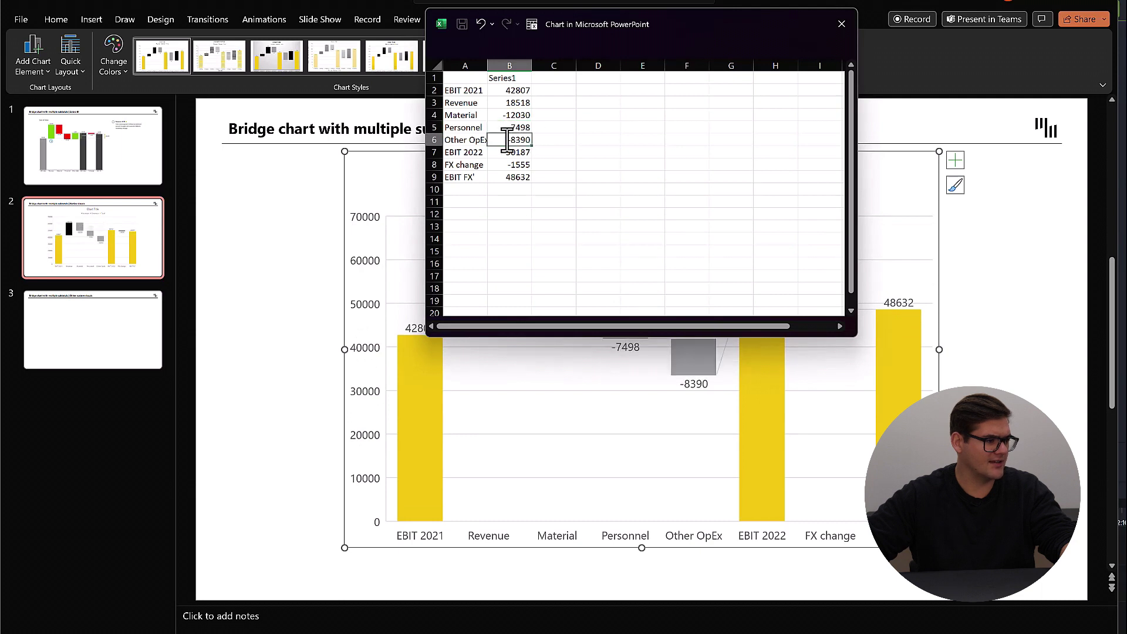
key("ctrl+z")
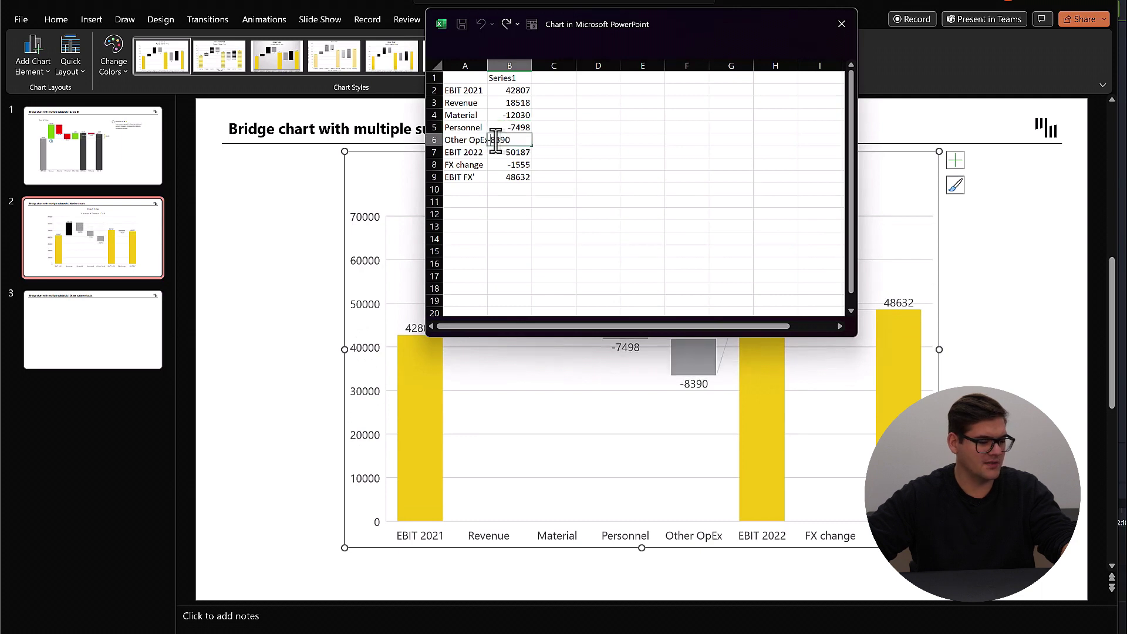
key("Return")
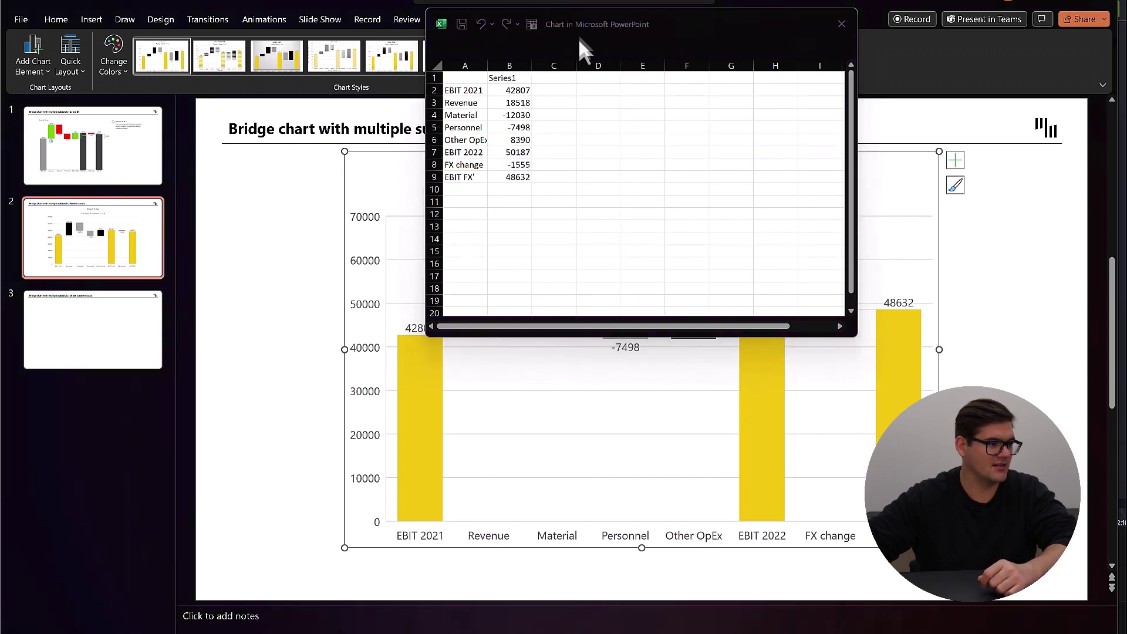
left_click_drag(567, 17, 535, 110)
left_click(809, 117)
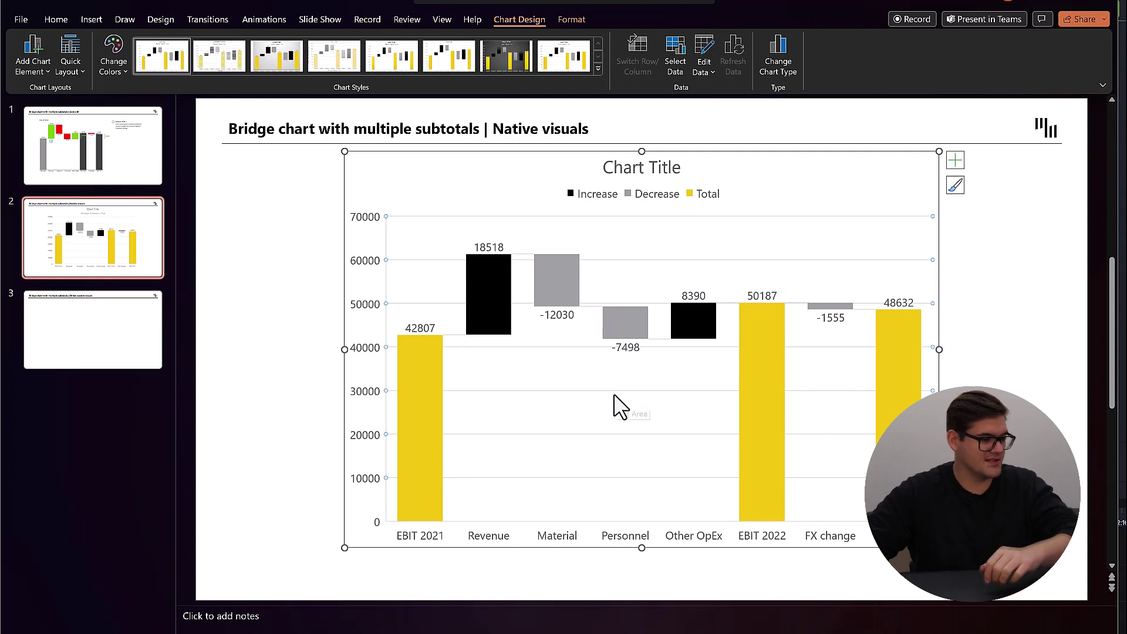
Delete the waterfall chart's gridlines and its vertical value axis so the EBIT columns widen.
key("Delete")
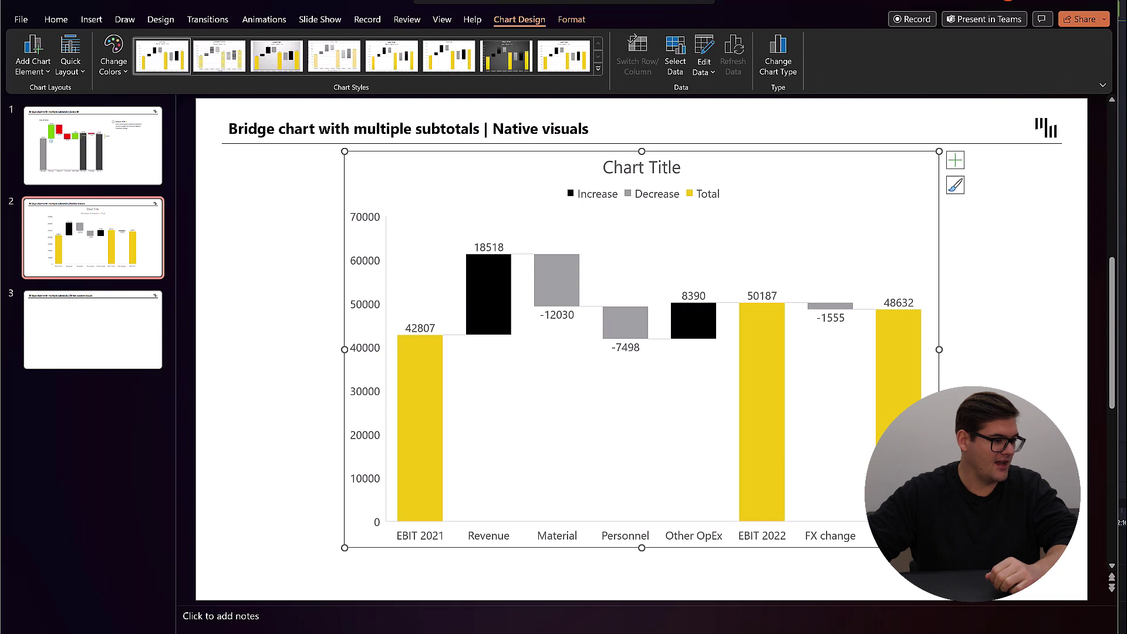
left_click(364, 314)
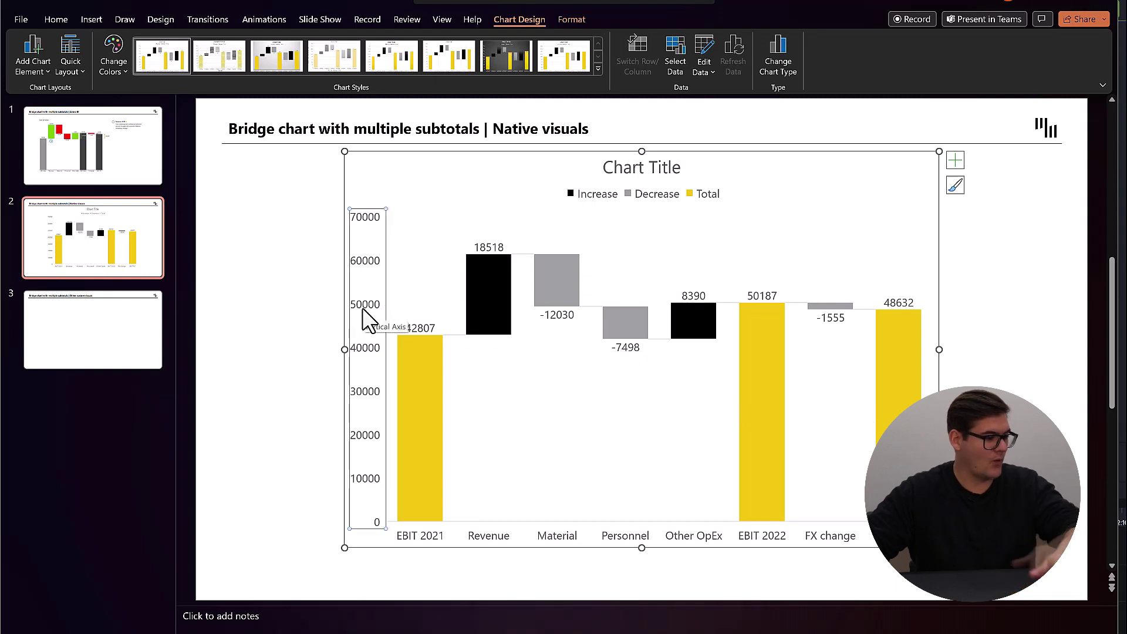
key("Delete")
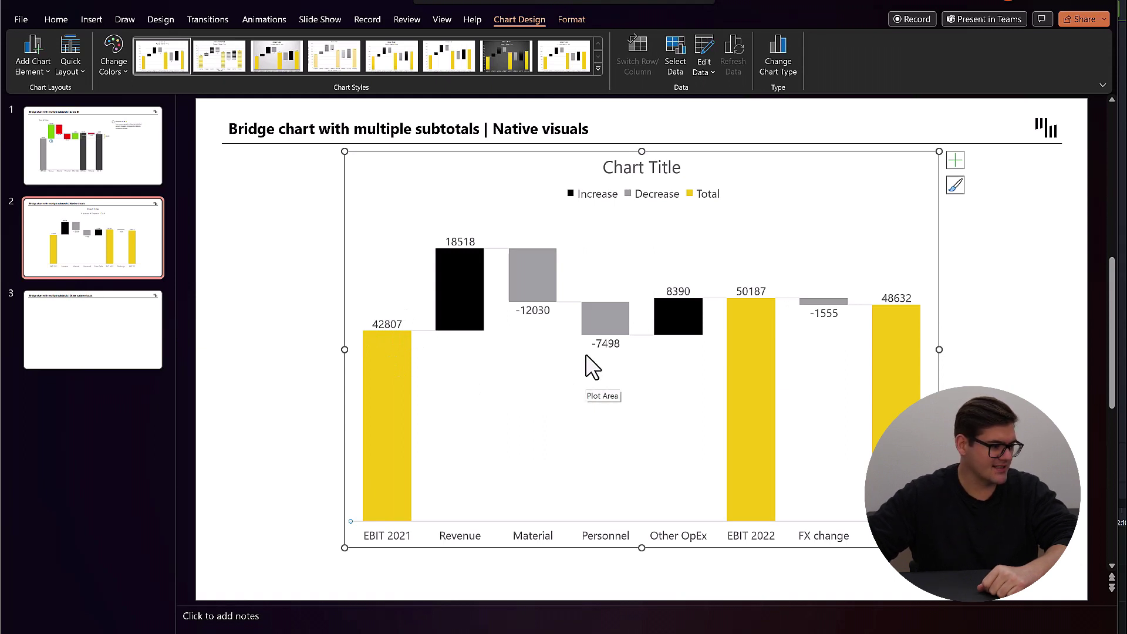
Fill the EBIT 2021 bar light grey and the Revenue bar light green.
left_click(397, 359)
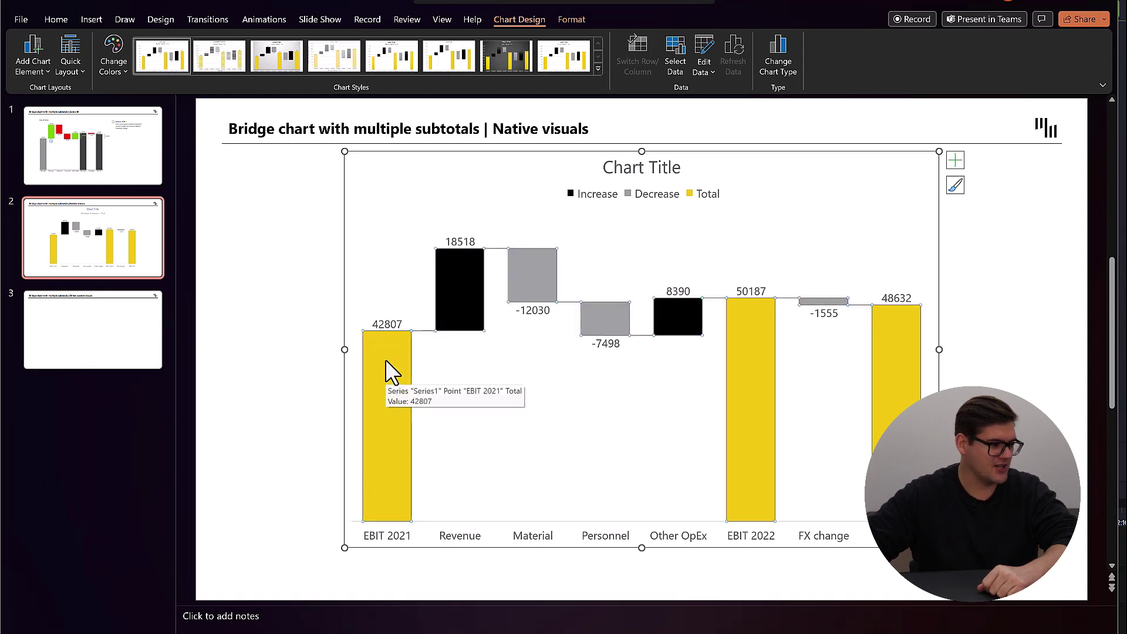
left_click(386, 359)
right_click(387, 367)
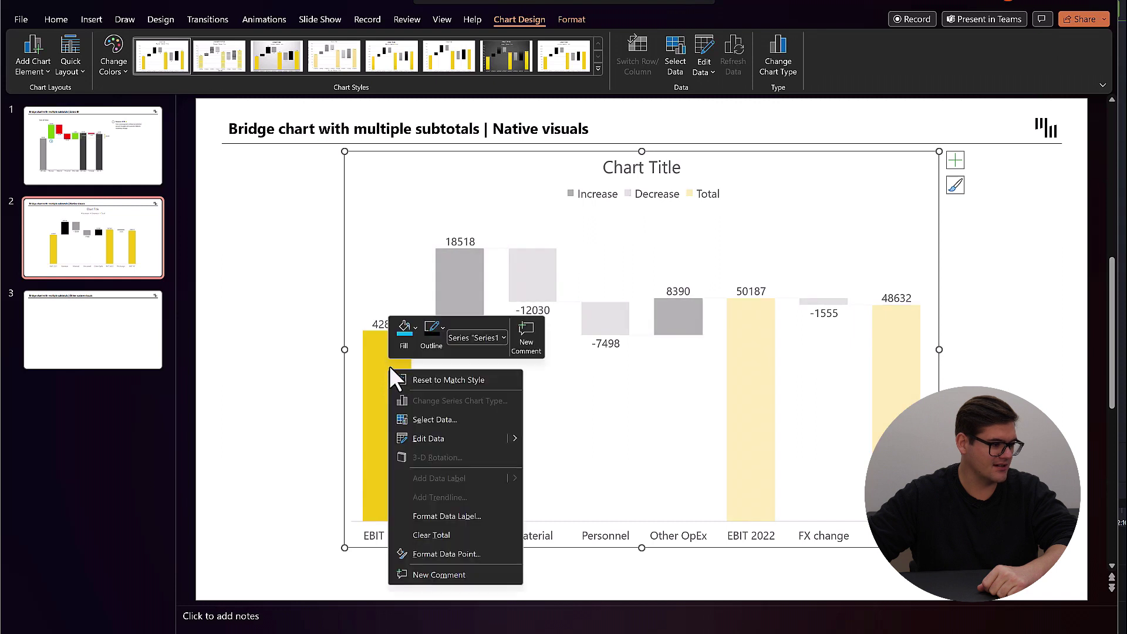
left_click(407, 328)
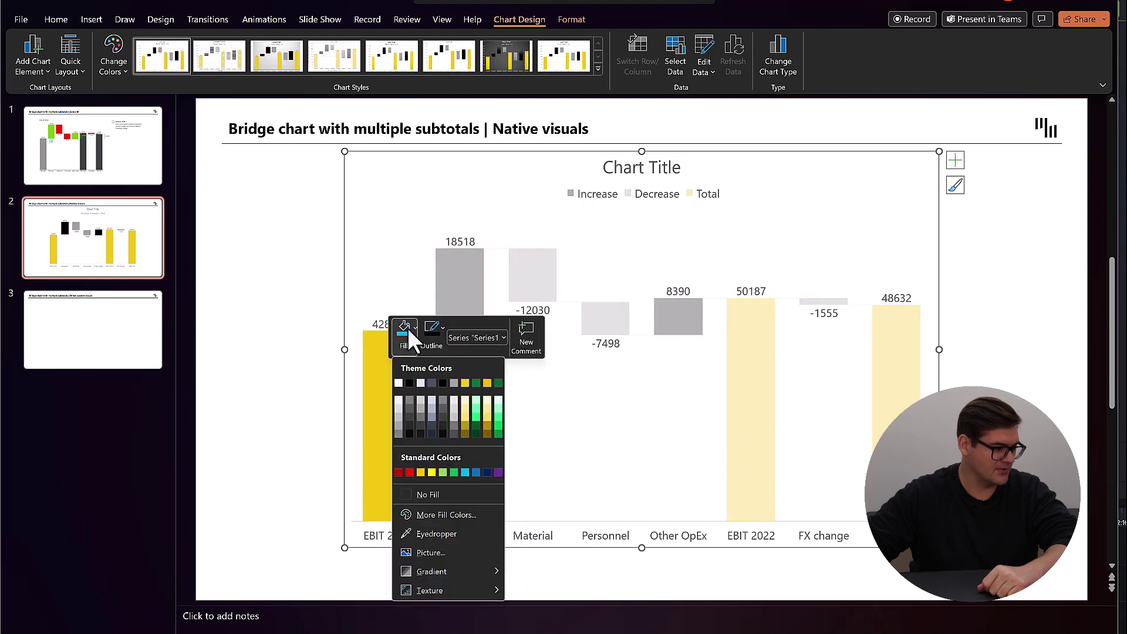
left_click(399, 415)
left_click(488, 407)
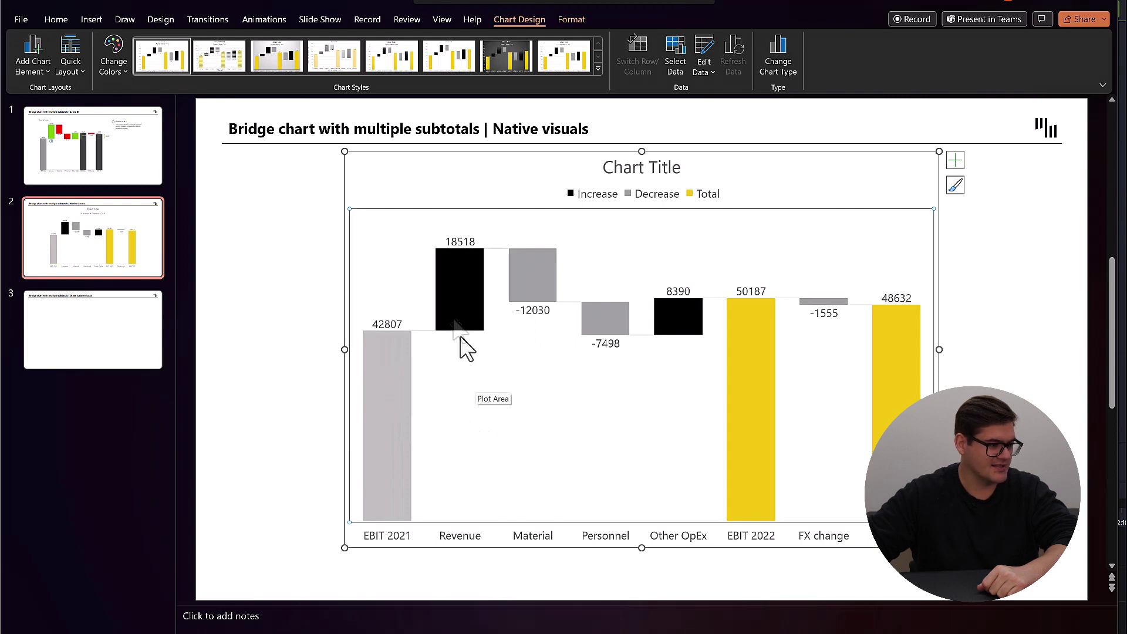
left_click(459, 285)
left_click(459, 279)
right_click(457, 276)
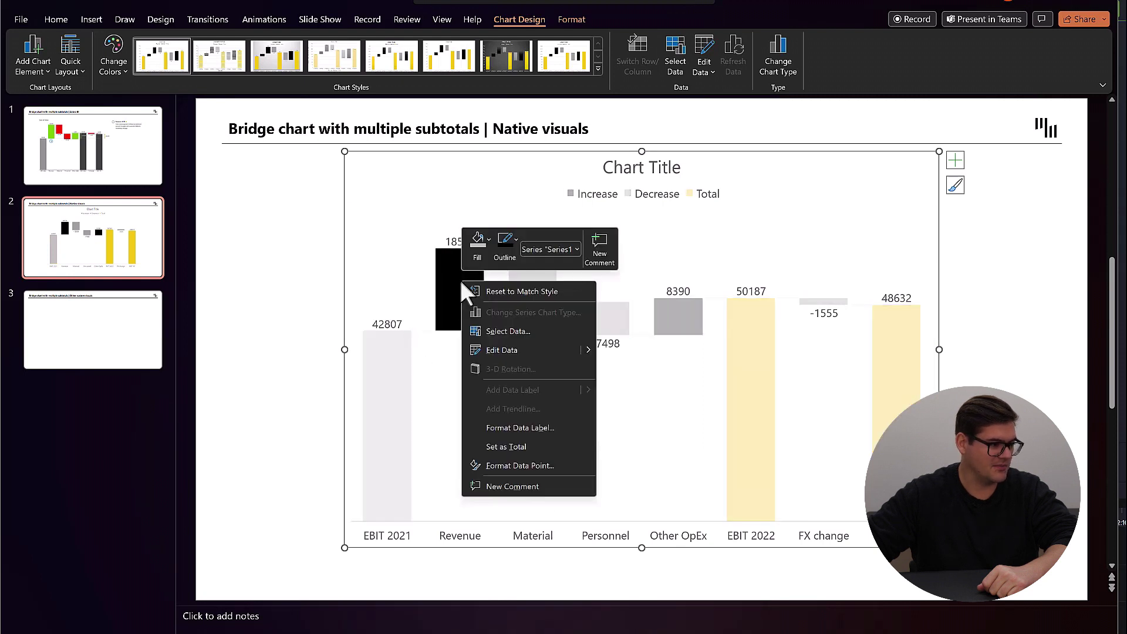
left_click(475, 243)
left_click(516, 383)
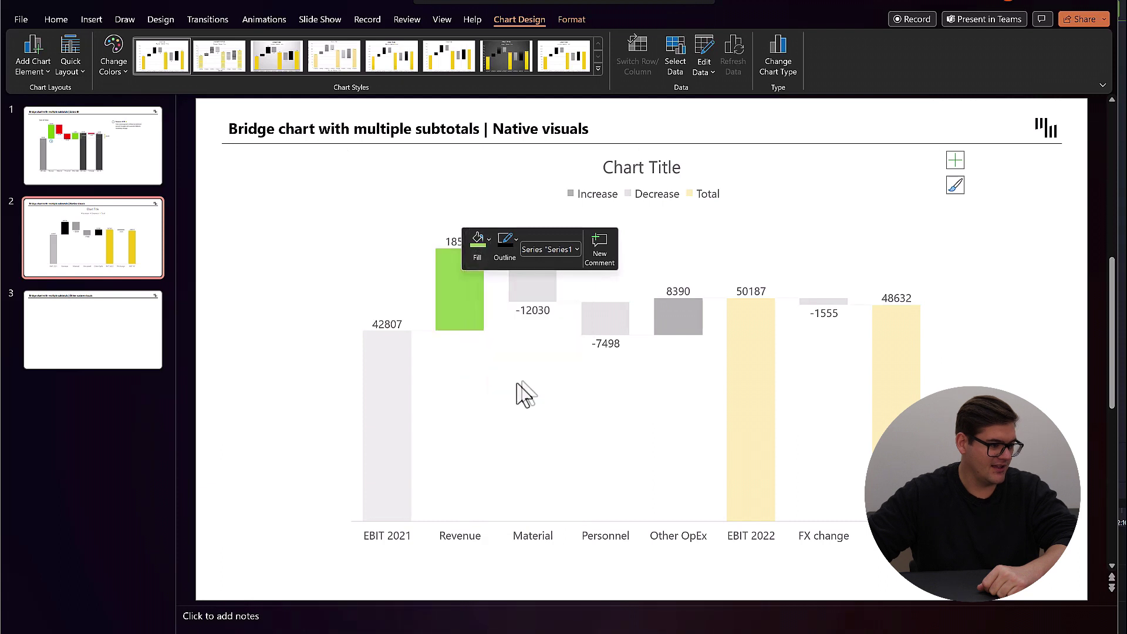
left_click(547, 339)
Fill the Material and Personnel decrease bars red.
left_click(536, 272)
right_click(536, 273)
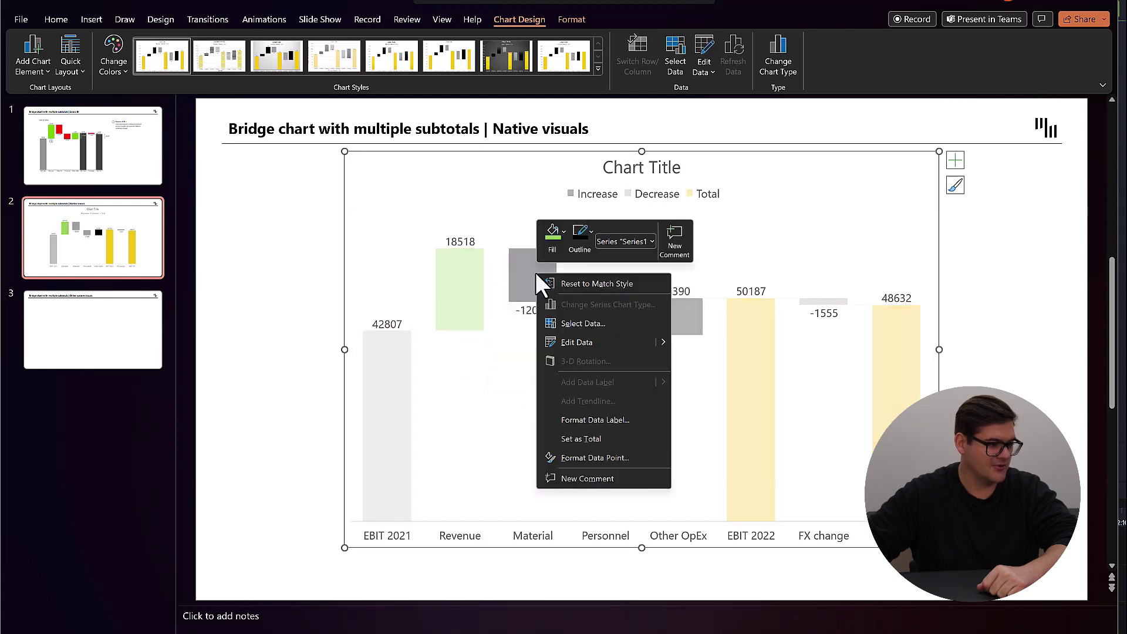
left_click(551, 242)
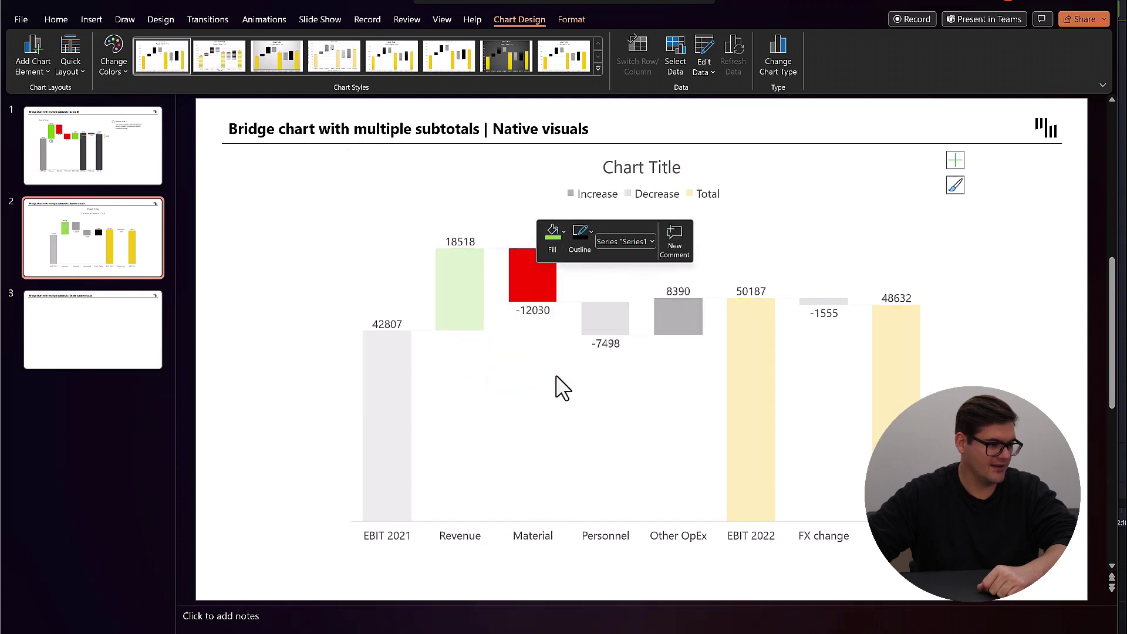
left_click(563, 388)
left_click(606, 322)
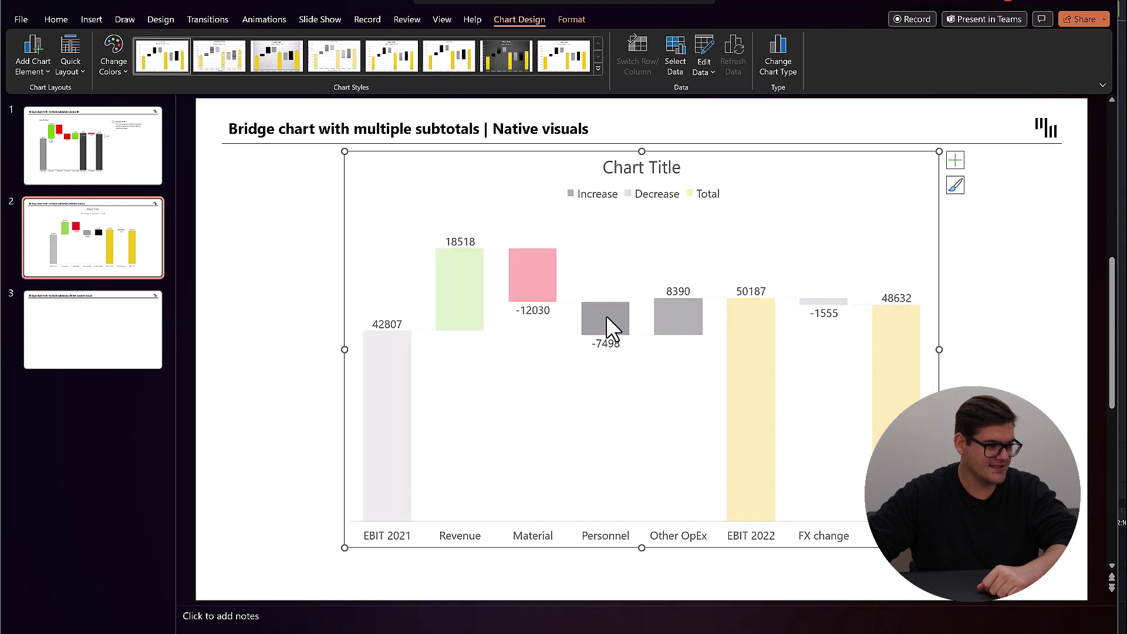
right_click(606, 318)
left_click(629, 280)
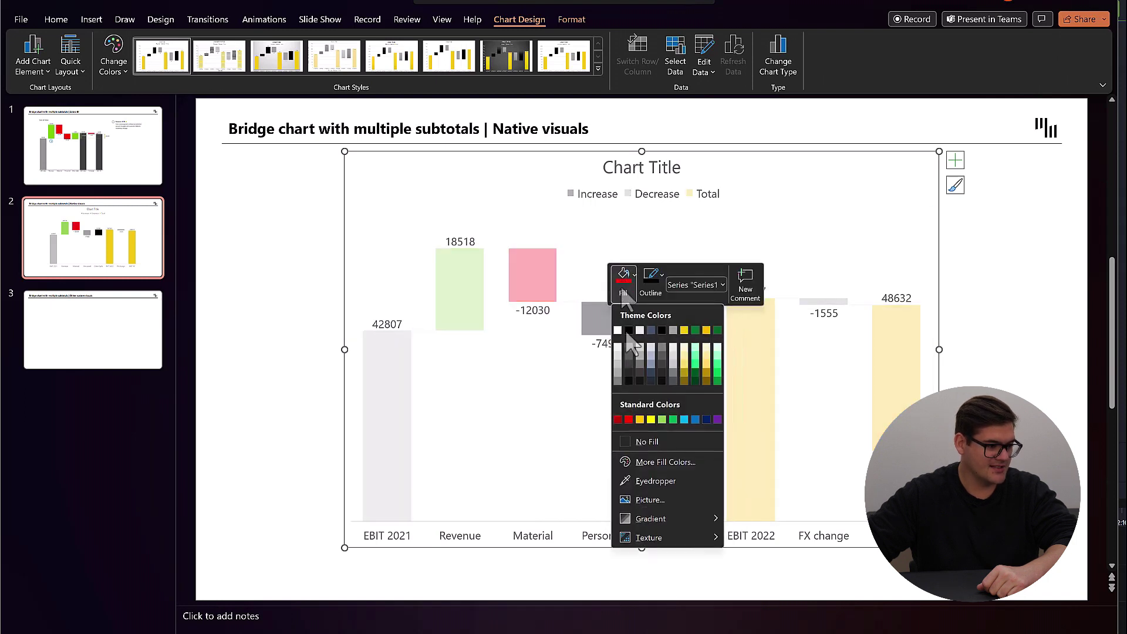
left_click(628, 419)
left_click(594, 395)
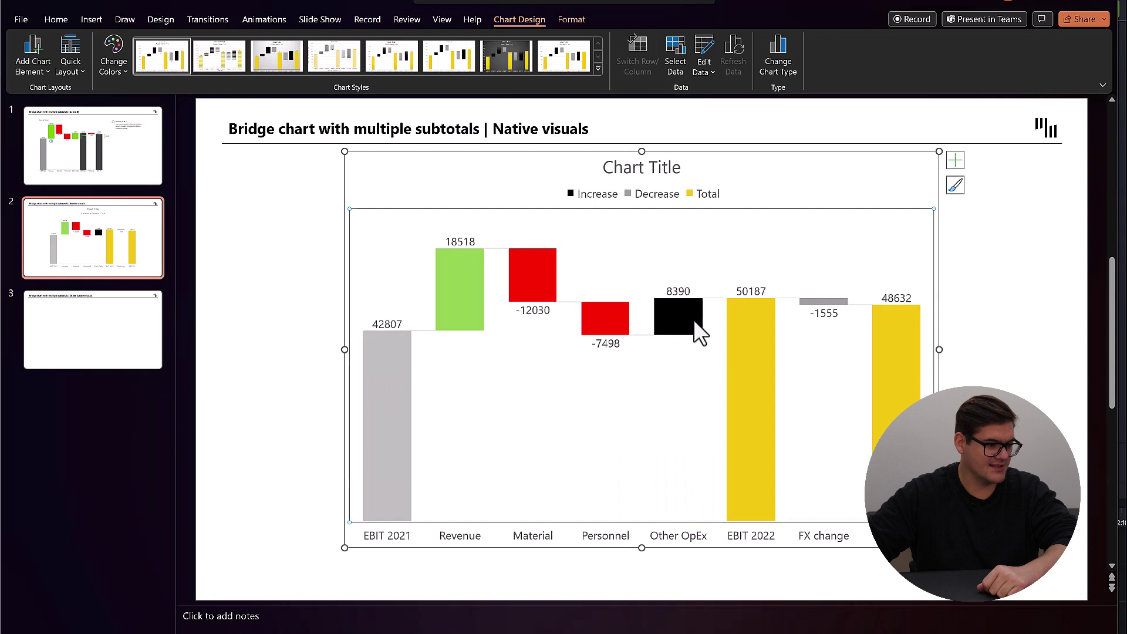
Fill the Other OpEx bar light green and the EBIT 2022 subtotal black.
left_click(671, 316)
right_click(674, 314)
left_click(686, 279)
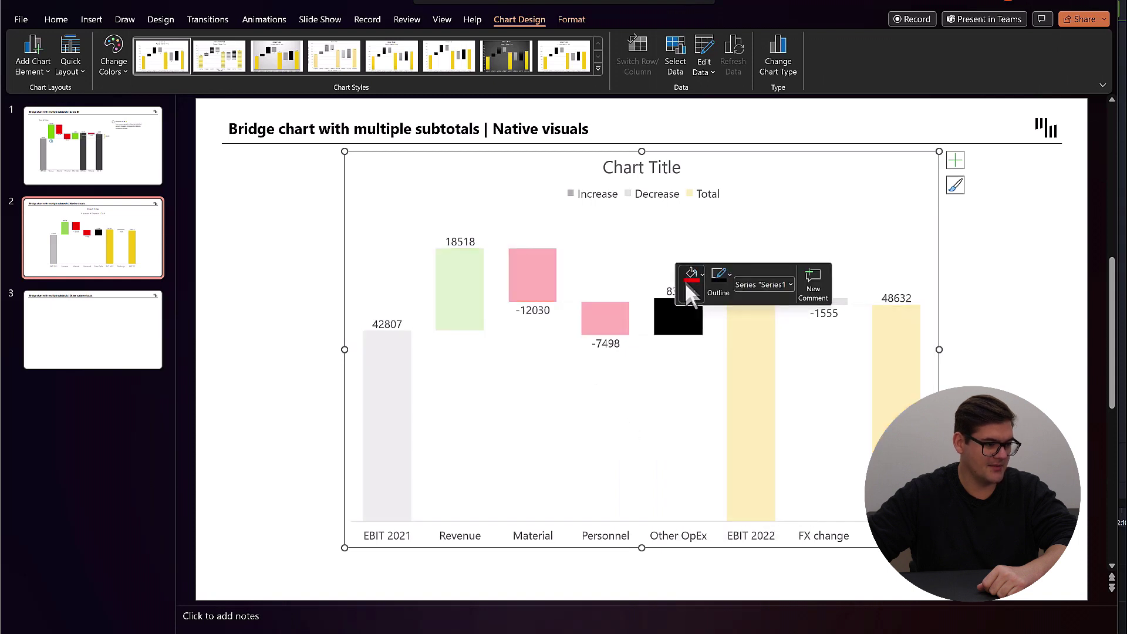
left_click(729, 419)
left_click(684, 418)
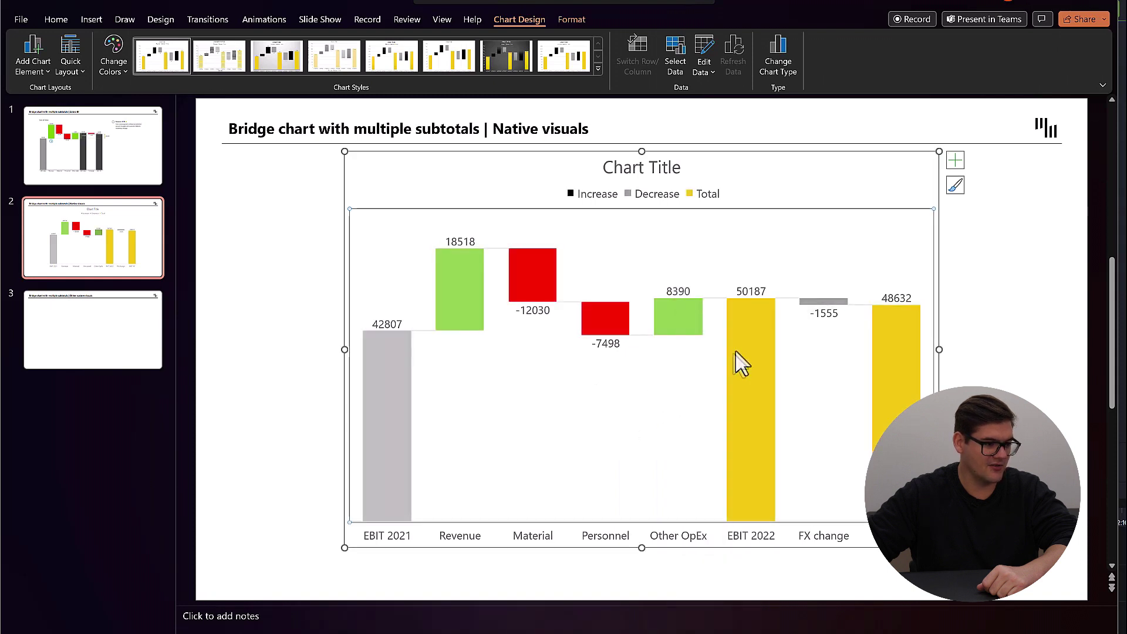
left_click(753, 347)
right_click(743, 346)
left_click(761, 301)
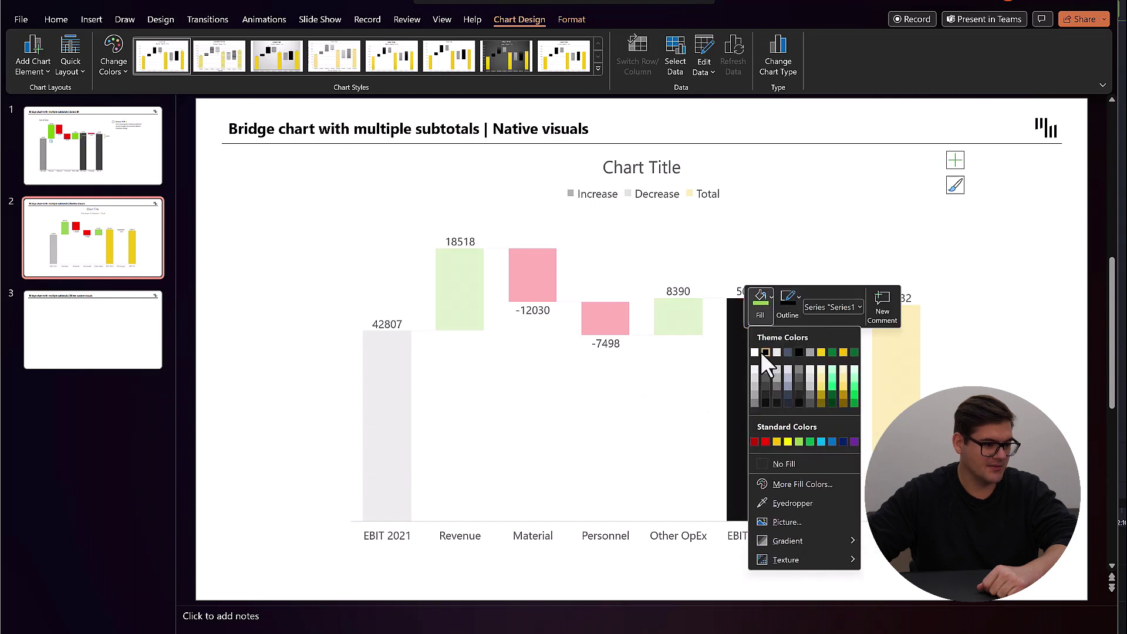
left_click(766, 353)
left_click(664, 390)
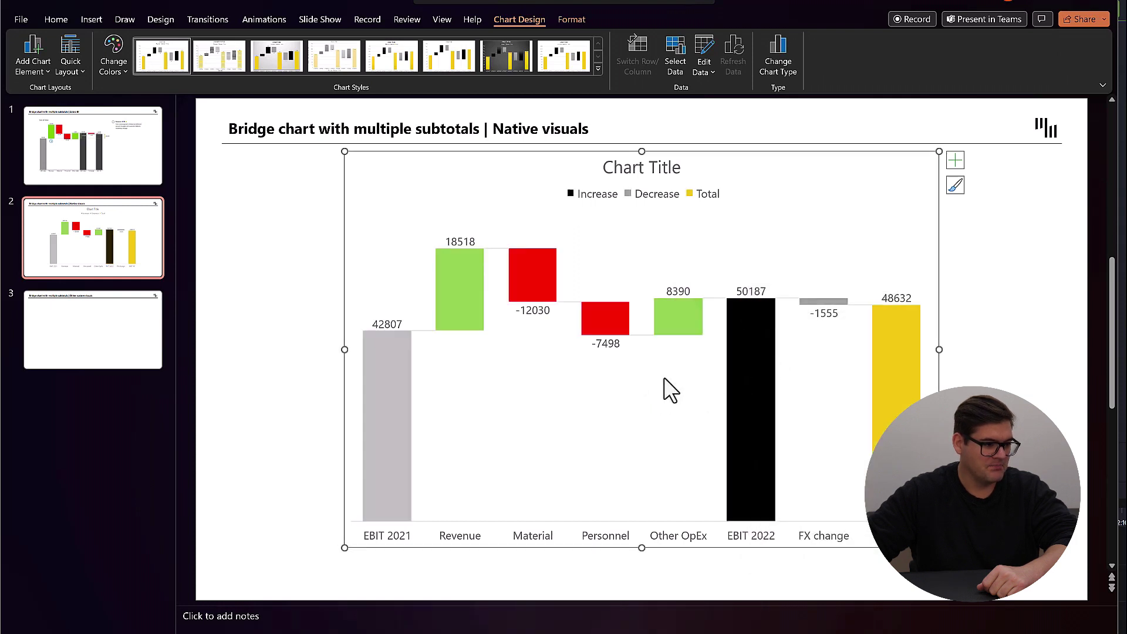
Fill the FX change bar red and open the fill colours for the final total bar.
left_click(830, 301)
right_click(822, 301)
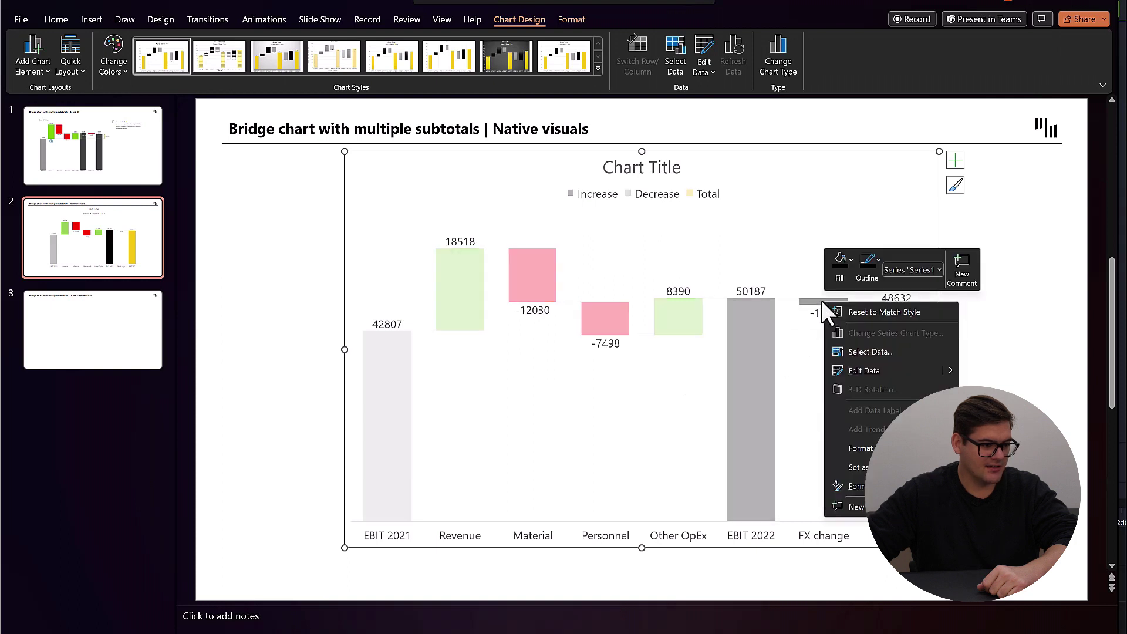
left_click(840, 275)
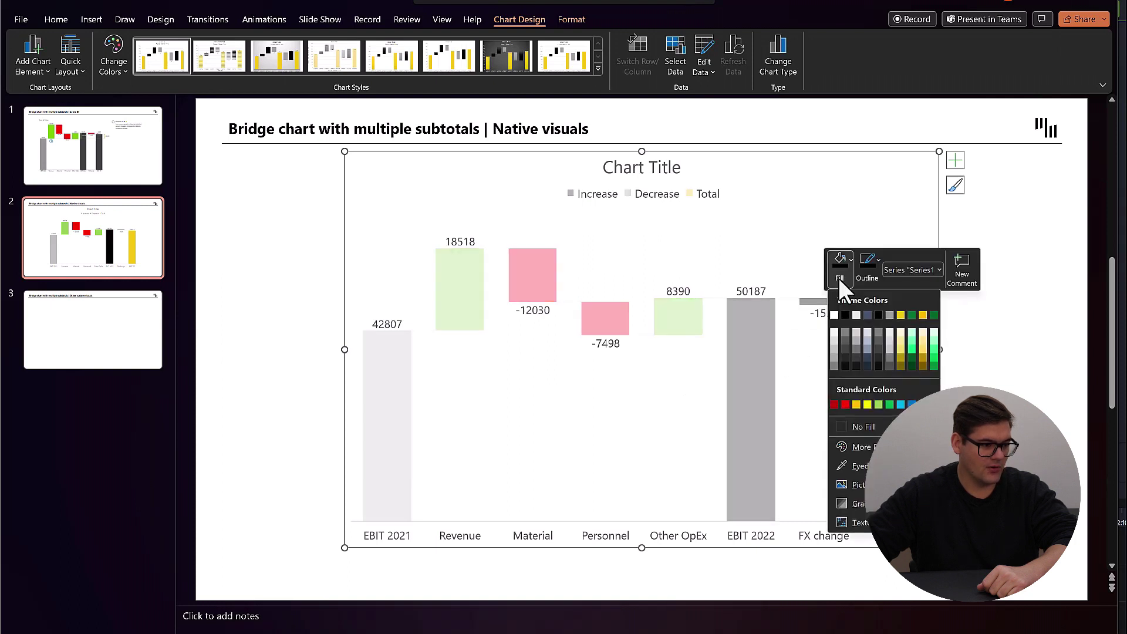
left_click(846, 404)
left_click(854, 379)
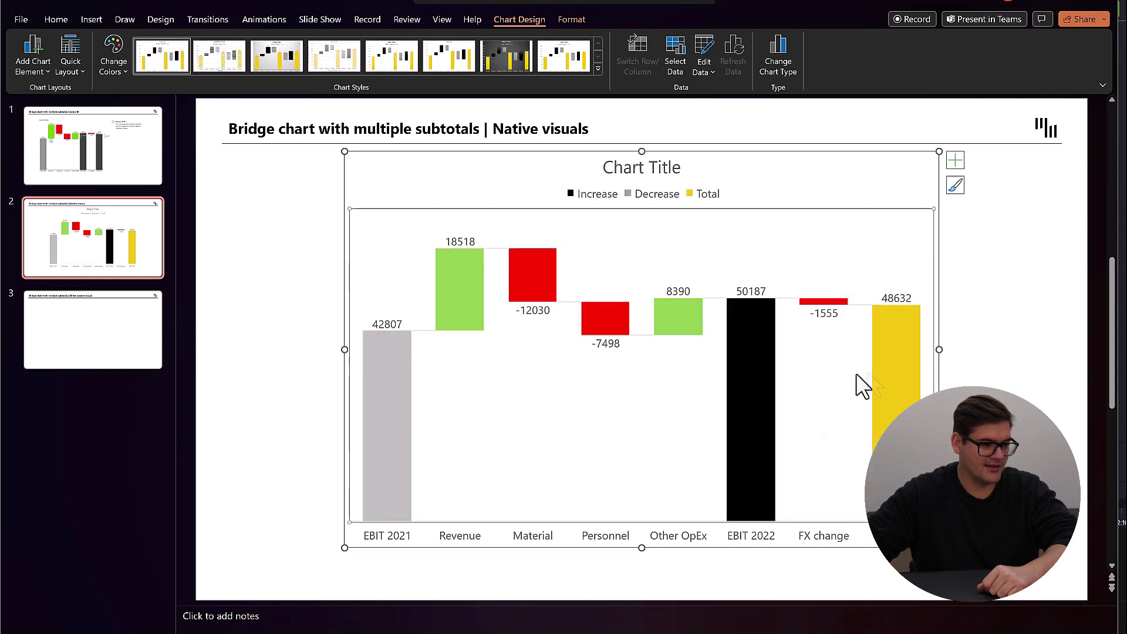
left_click(894, 358)
right_click(895, 359)
left_click(912, 319)
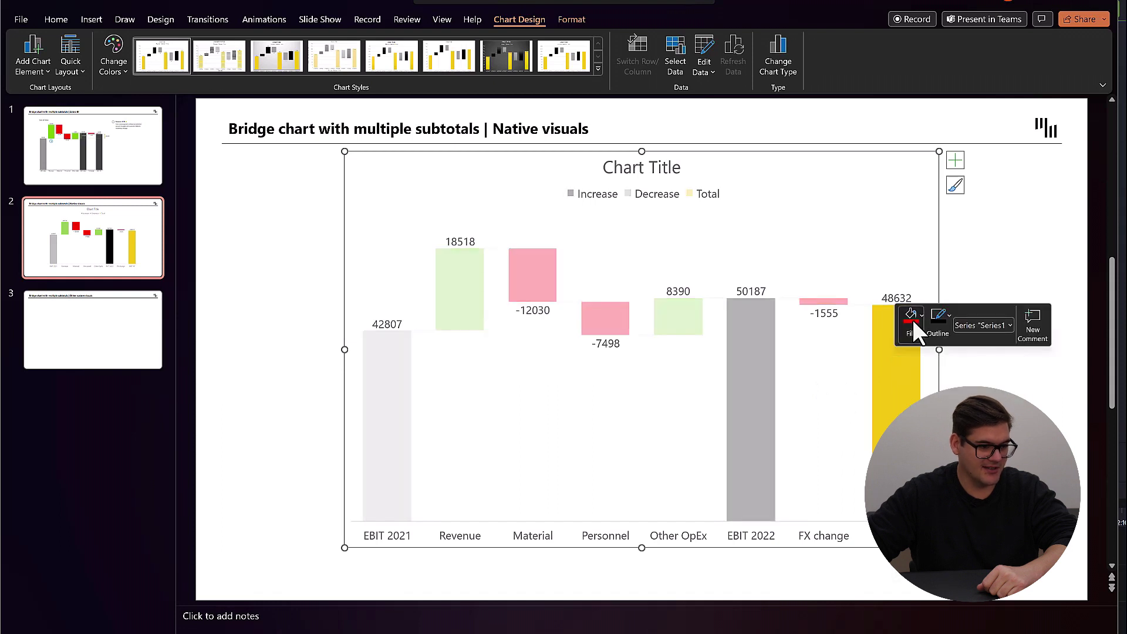
Fill the final total bar black and delete the chart's legend and title.
left_click(916, 370)
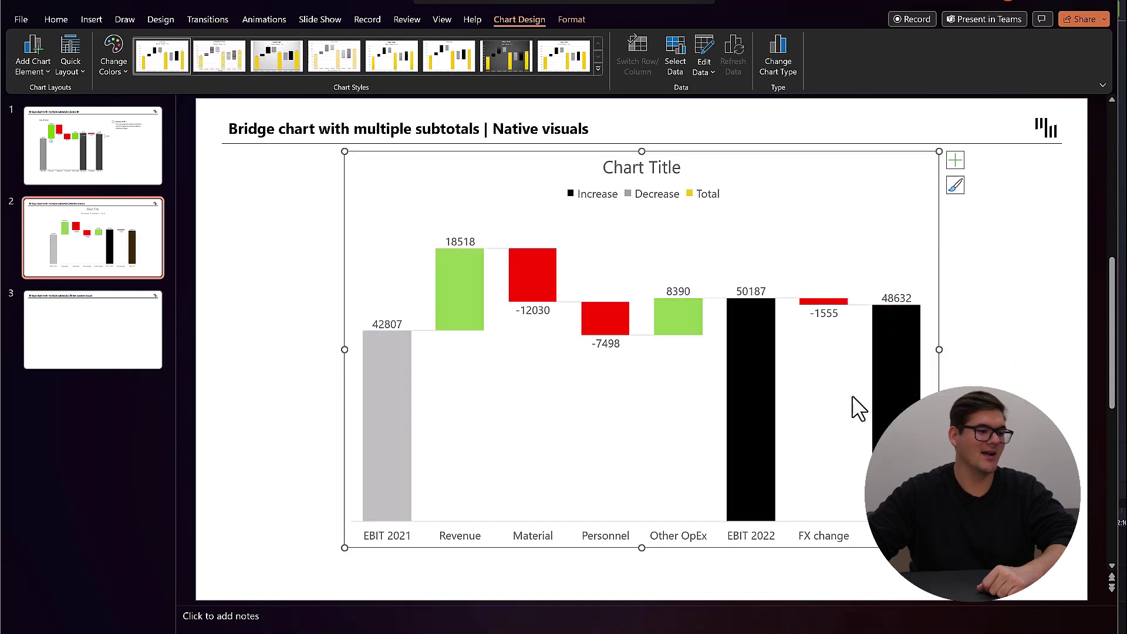
left_click(997, 362)
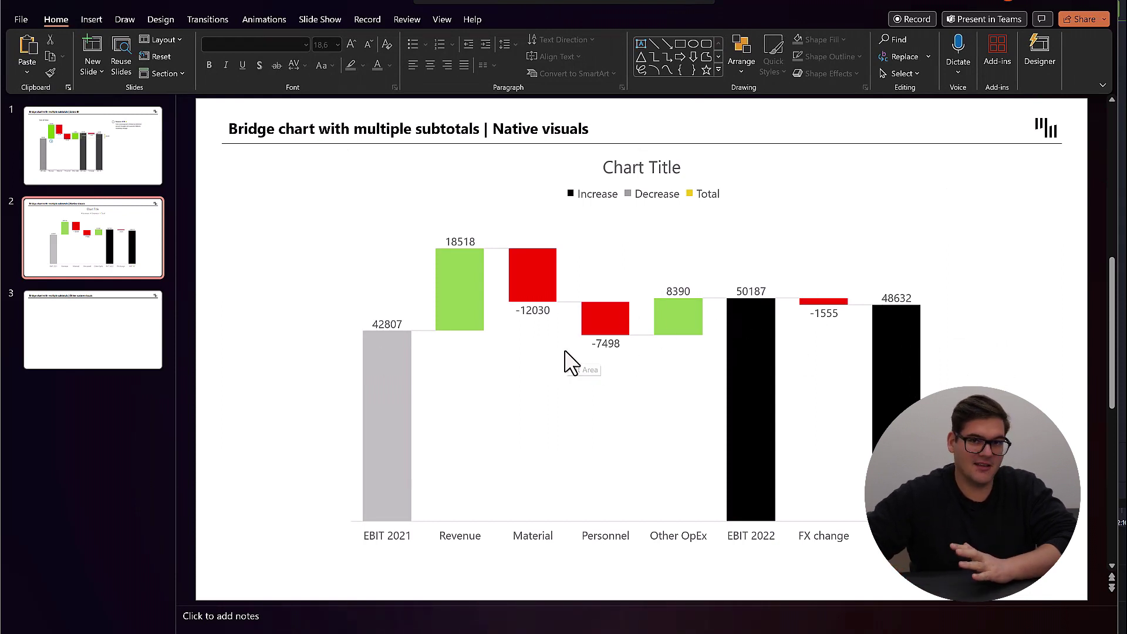
left_click(640, 194)
key("Delete")
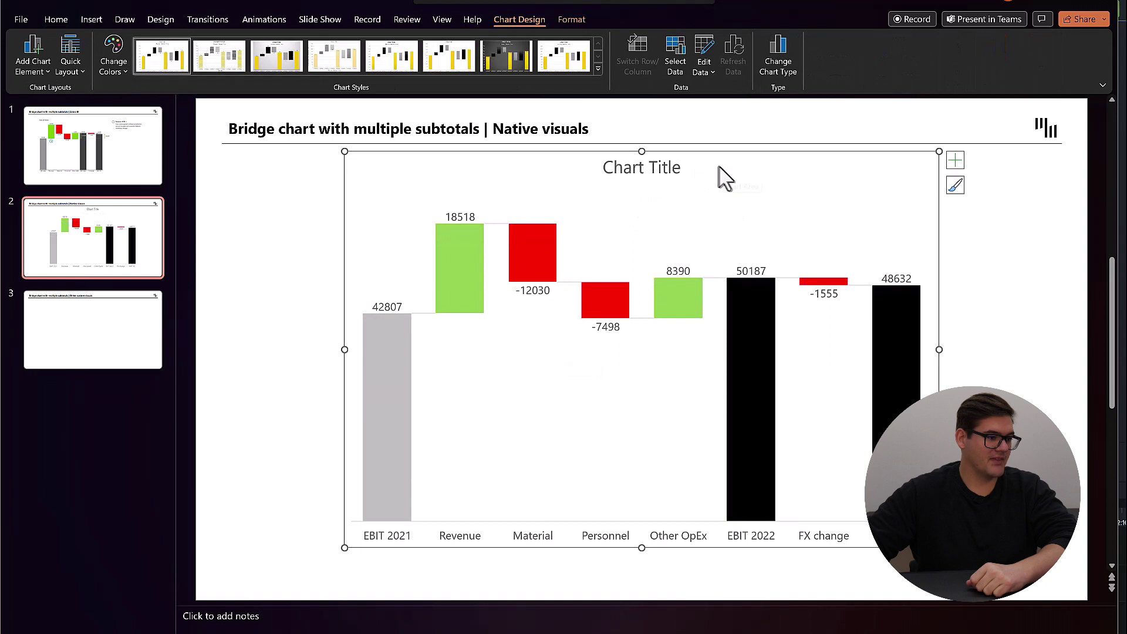
left_click(669, 176)
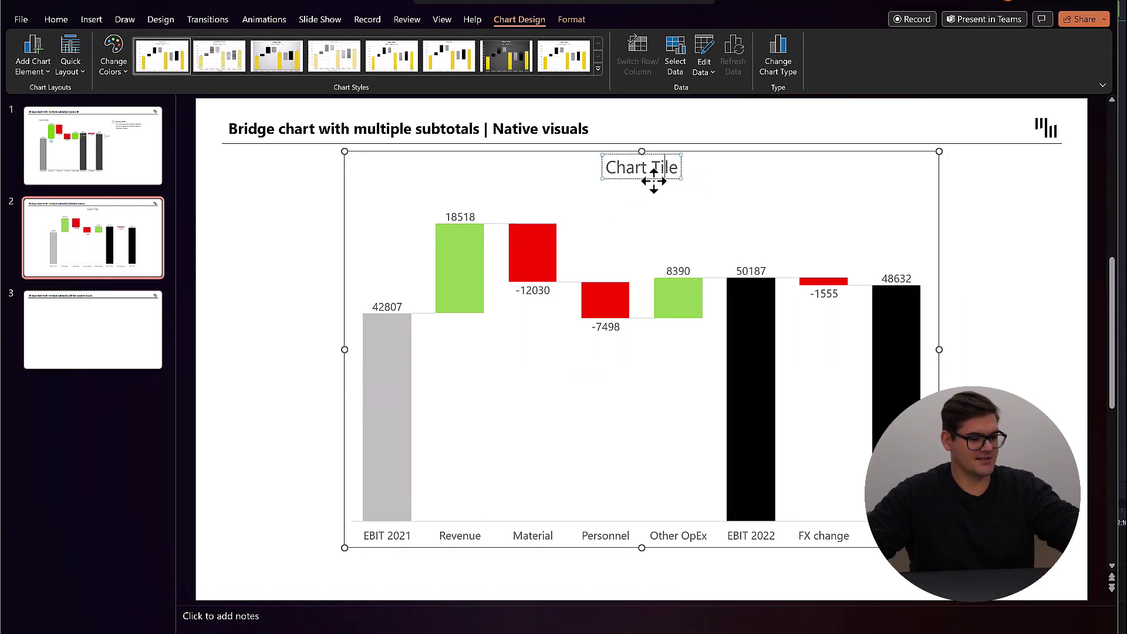
key("Escape")
left_click(652, 176)
key("Delete")
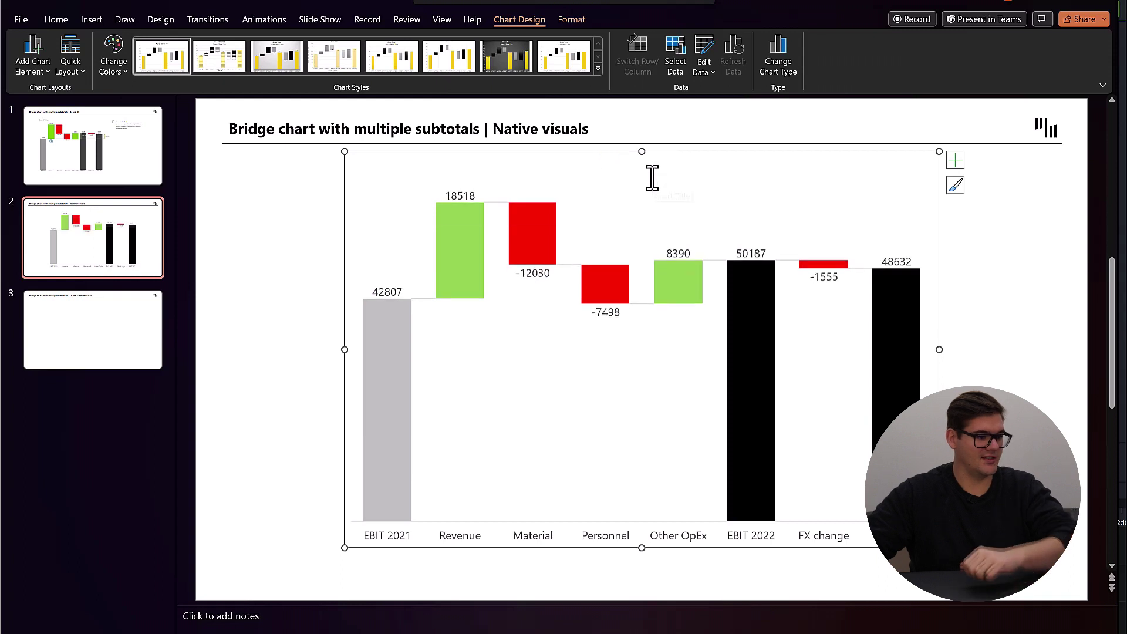
left_click(1018, 342)
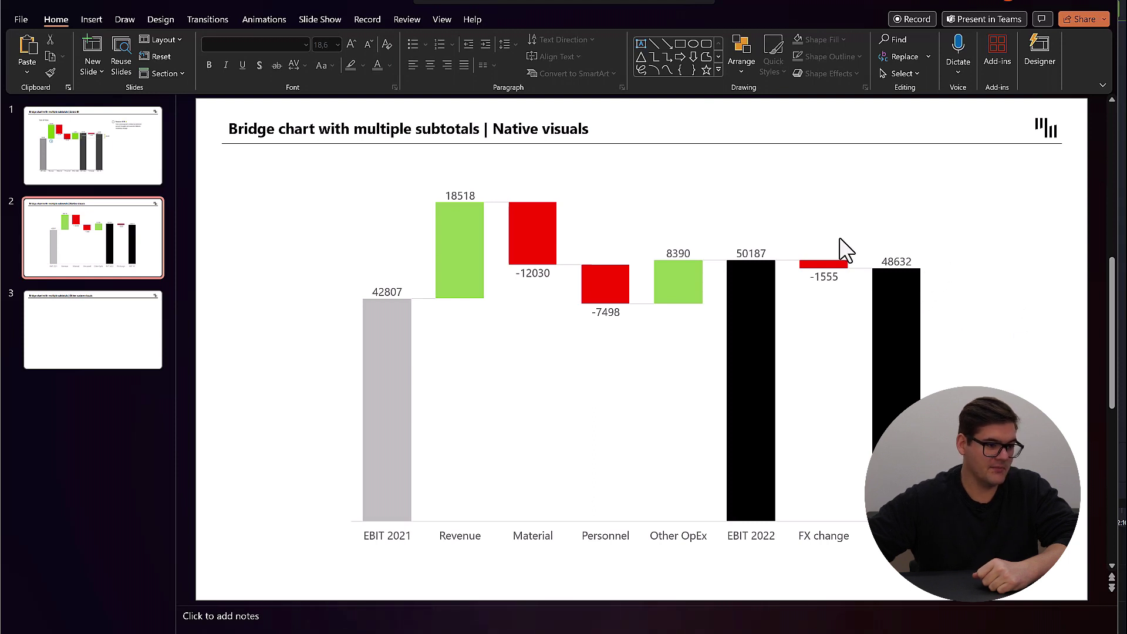
Narrow the chart and move it to the slide's left so category labels fit one line.
left_click(840, 241)
left_click_drag(941, 350, 789, 367)
left_click_drag(462, 152, 370, 166)
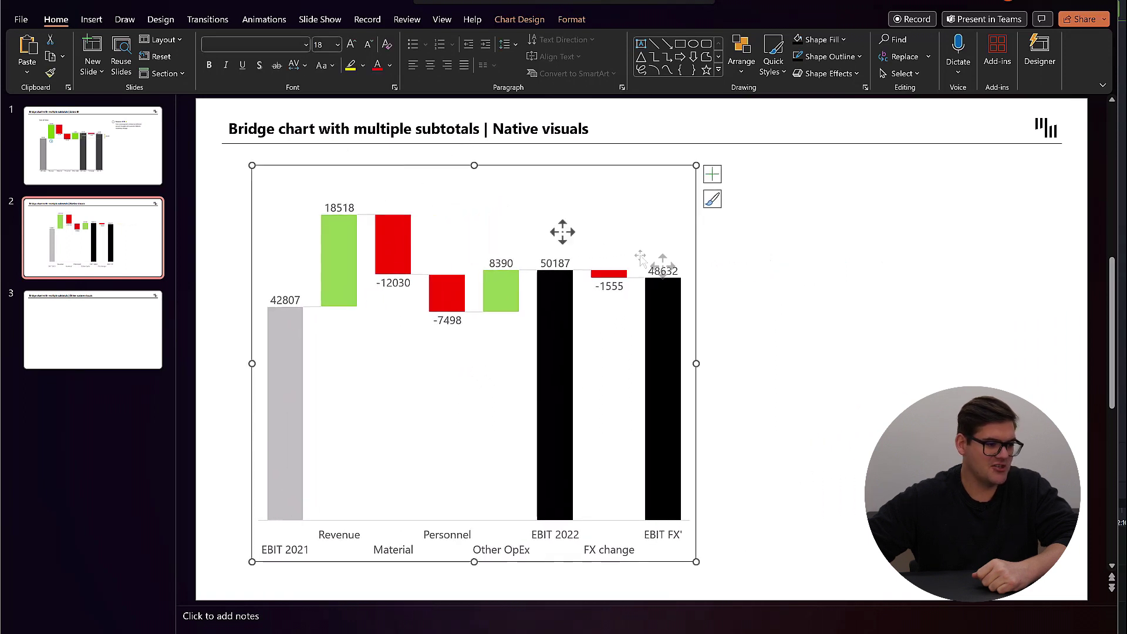
left_click_drag(696, 363, 764, 363)
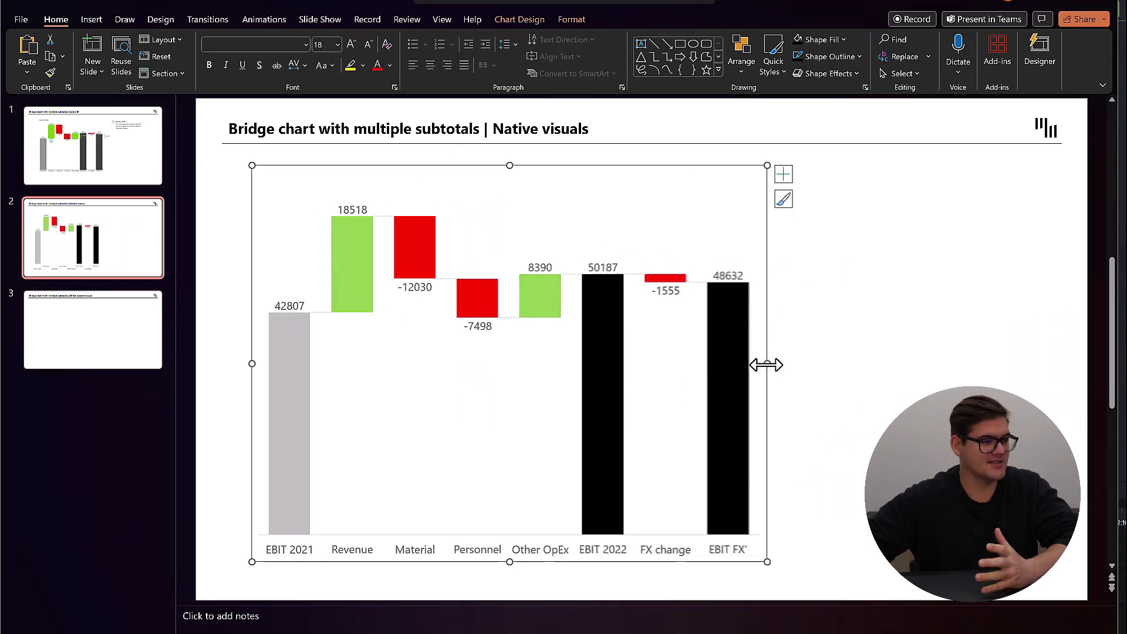
left_click(838, 354)
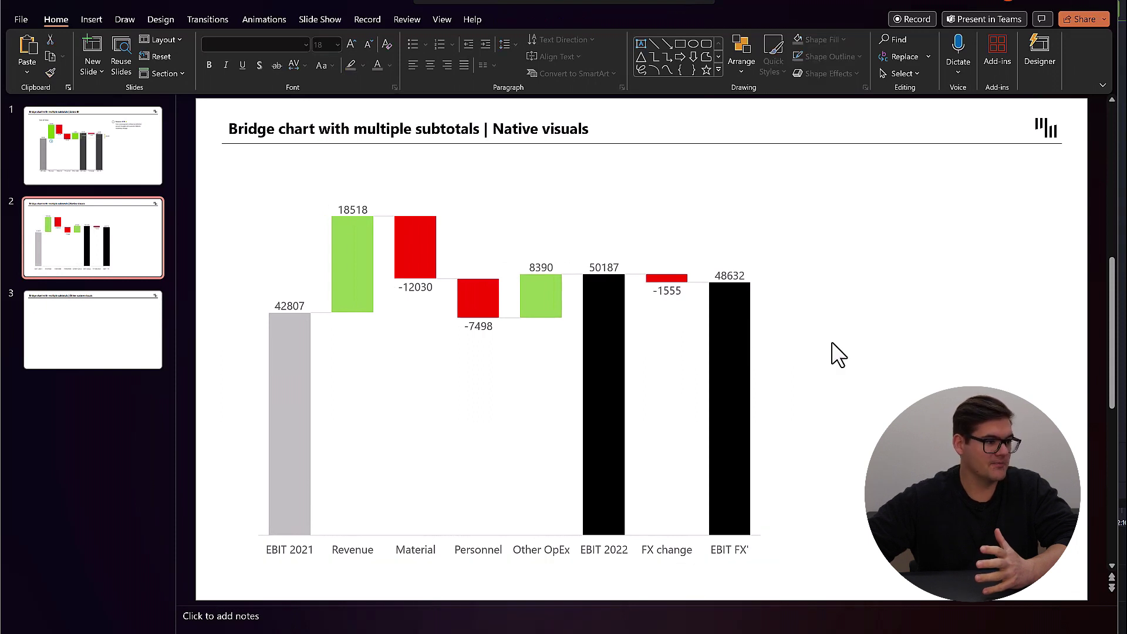
left_click(693, 44)
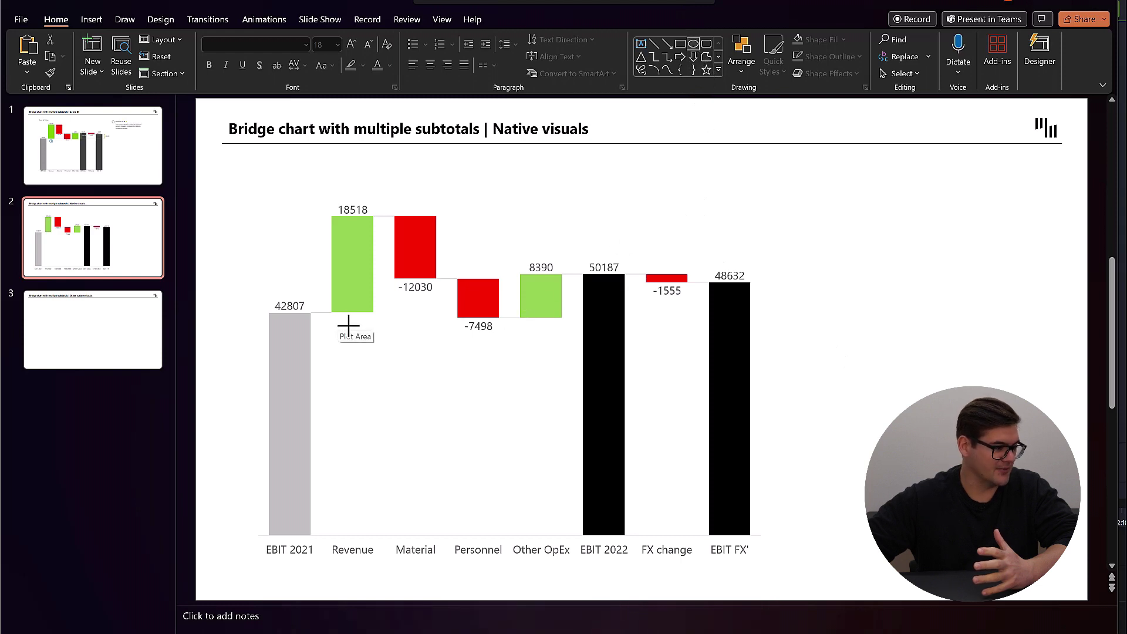
Draw a small oval beneath the Revenue bar with light-blue fill and outline.
left_click_drag(358, 338, 362, 342)
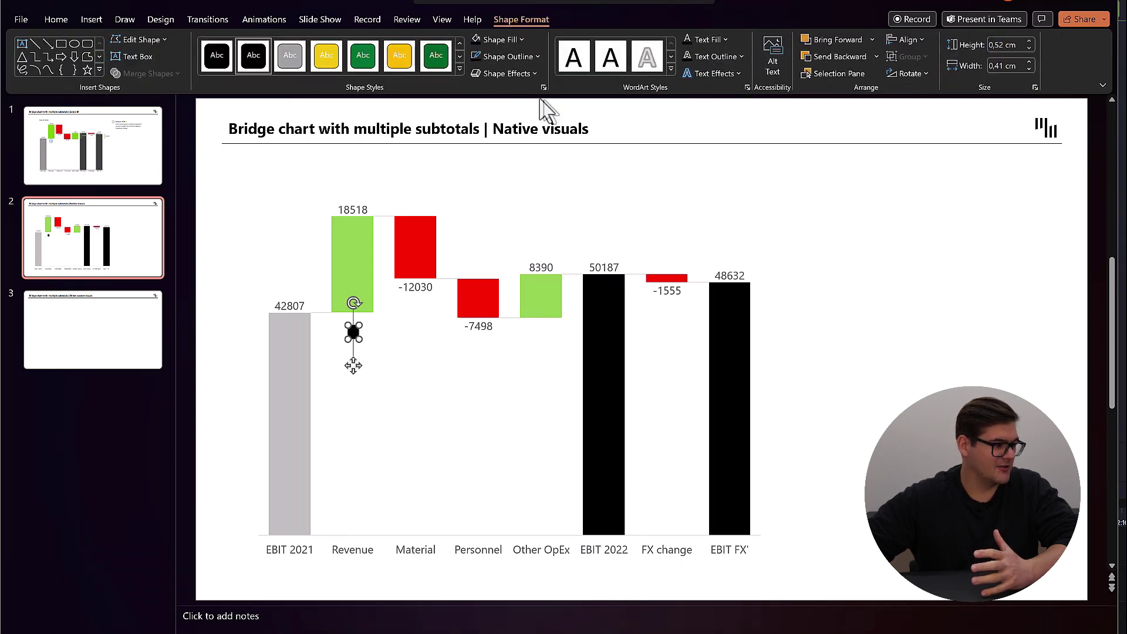
left_click(505, 39)
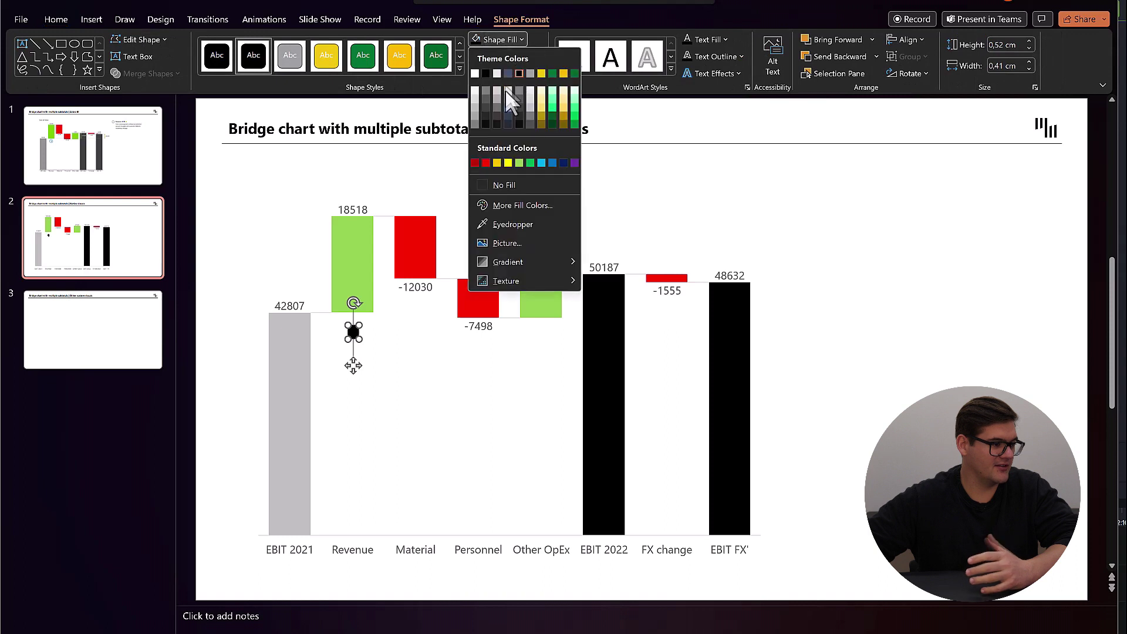
left_click(535, 158)
left_click(517, 57)
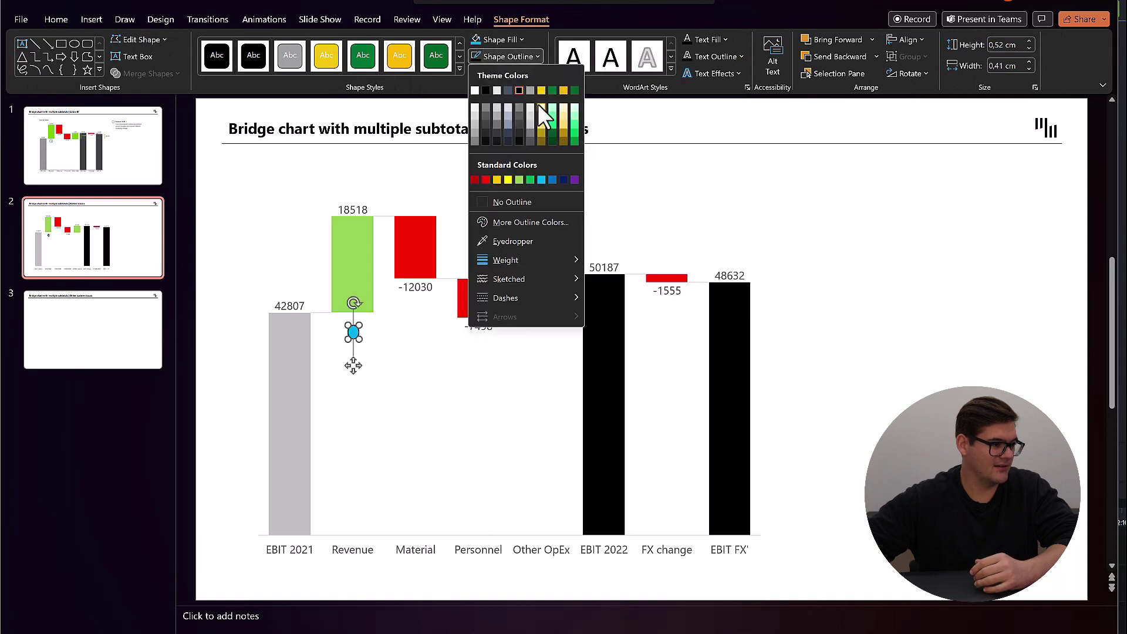
left_click(536, 178)
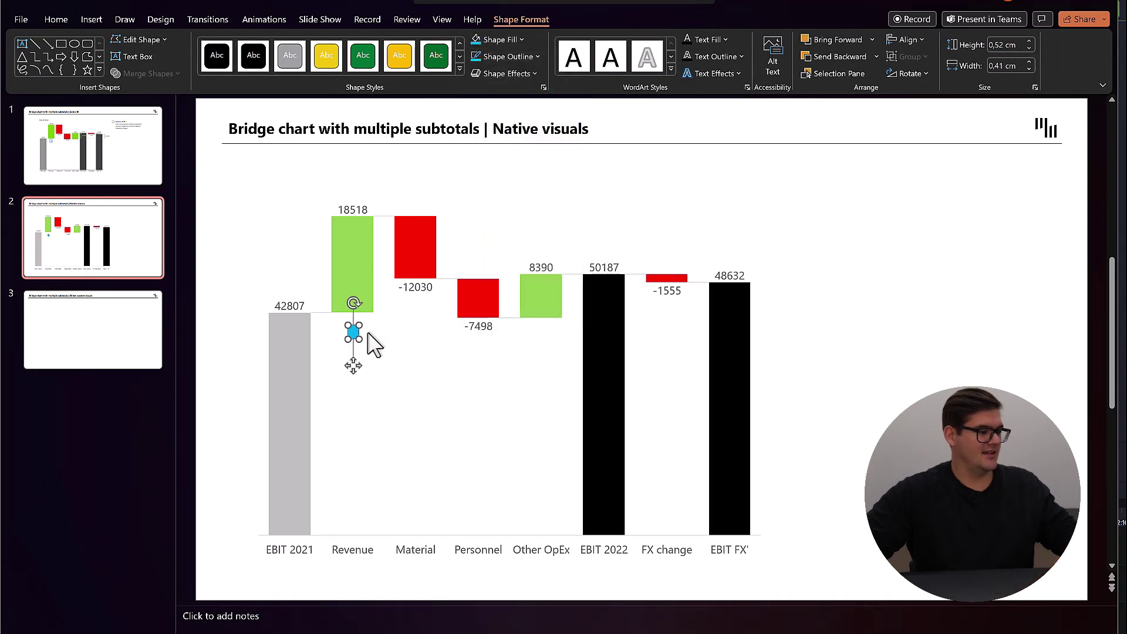
Copy the blue dot to the upper right and select the Revenue comment in Excel cell B15.
left_click_drag(353, 333, 796, 220)
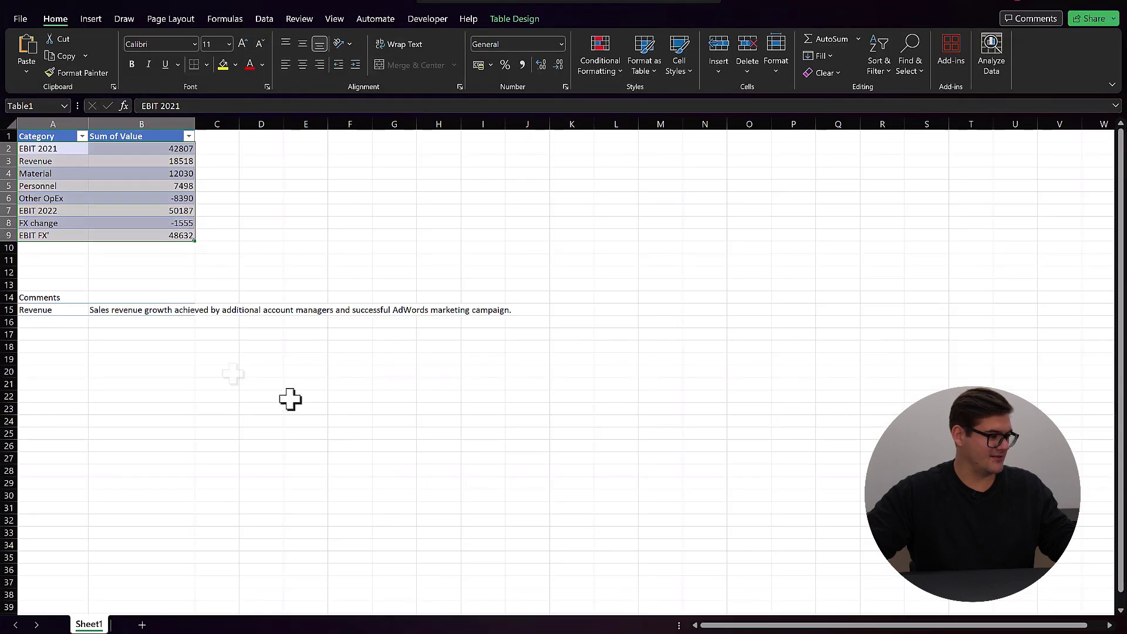
left_click(213, 355)
left_click(128, 309)
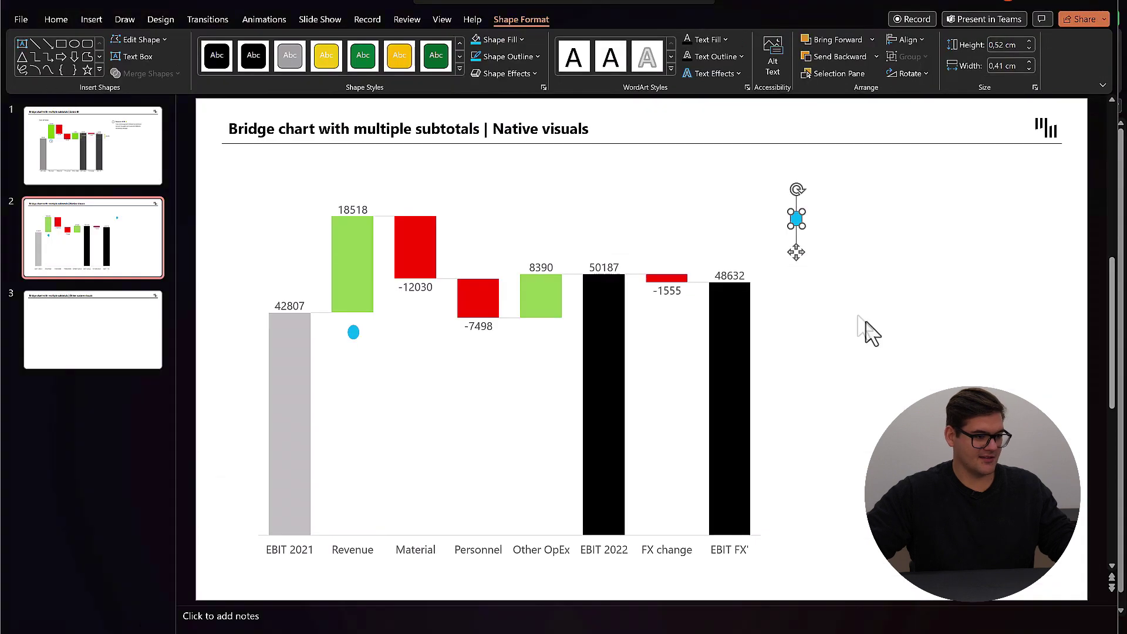
Paste the Revenue comment beside the upper-right dot, narrowed to wrap onto four lines.
left_click(837, 249)
type("Sales revenue growth achieved by additional account managers and successful AdWords marketing campaign.")
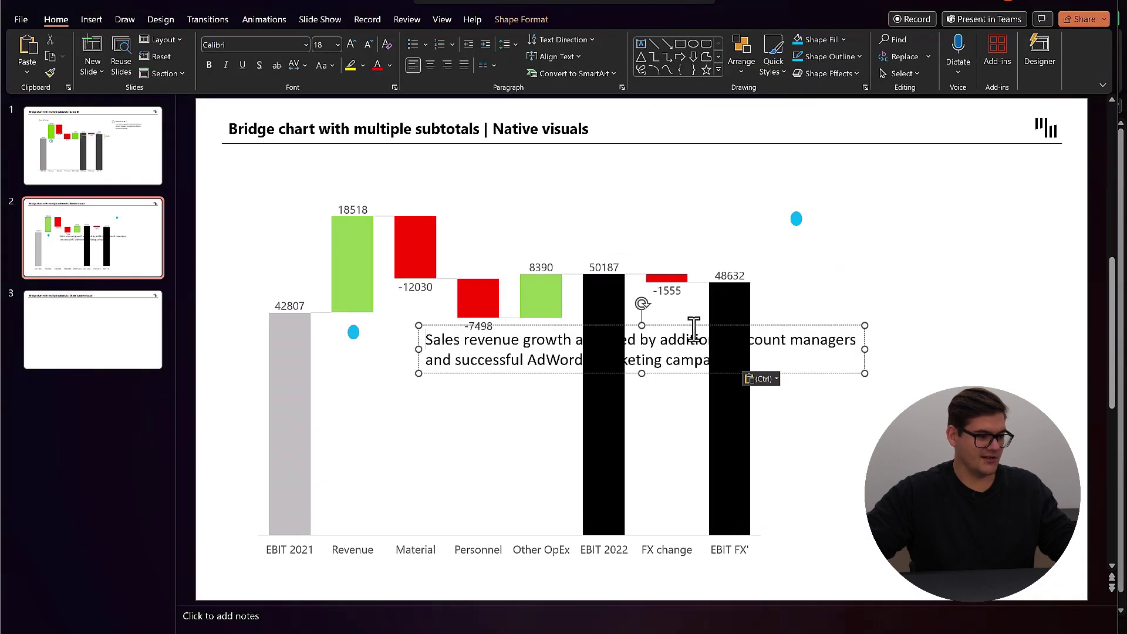
left_click_drag(693, 327, 916, 214)
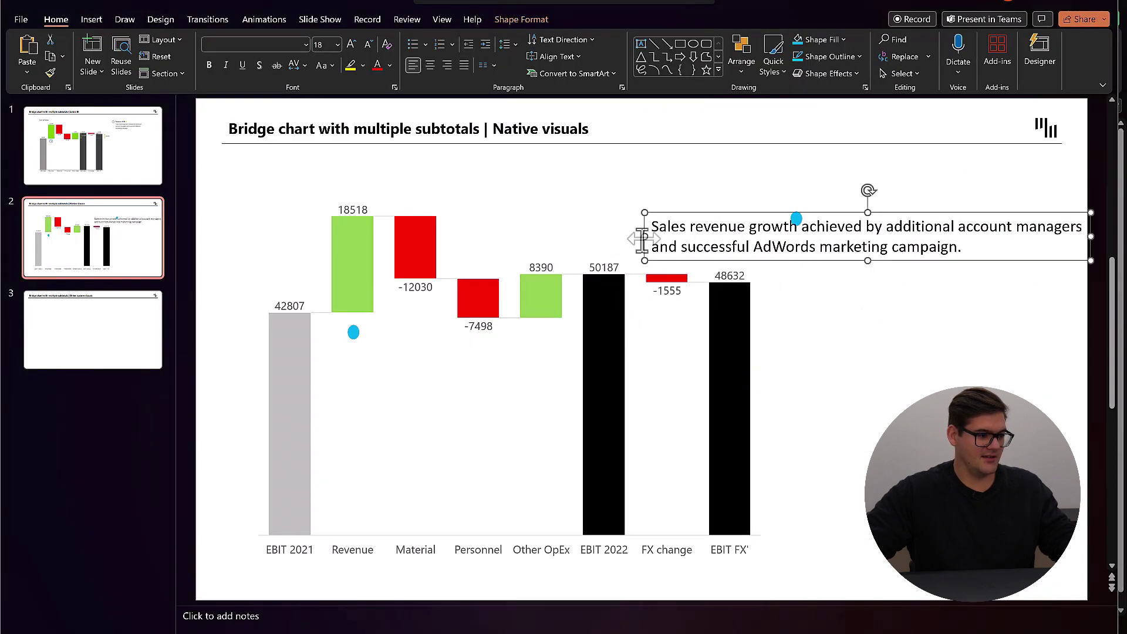
left_click_drag(644, 212, 809, 212)
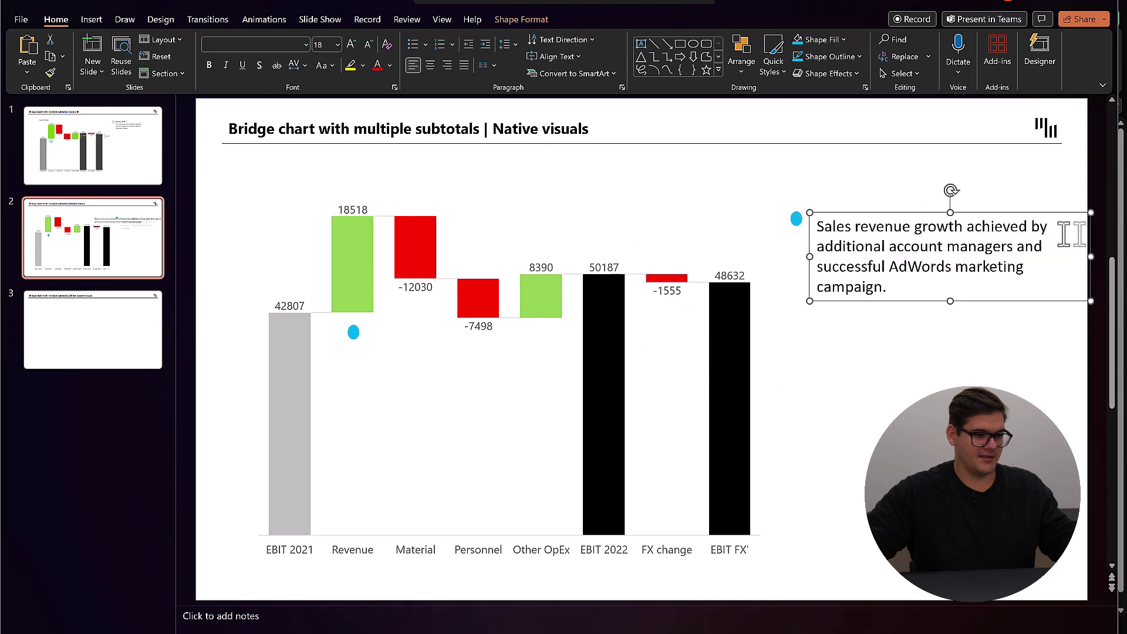
left_click_drag(1089, 254, 1080, 253)
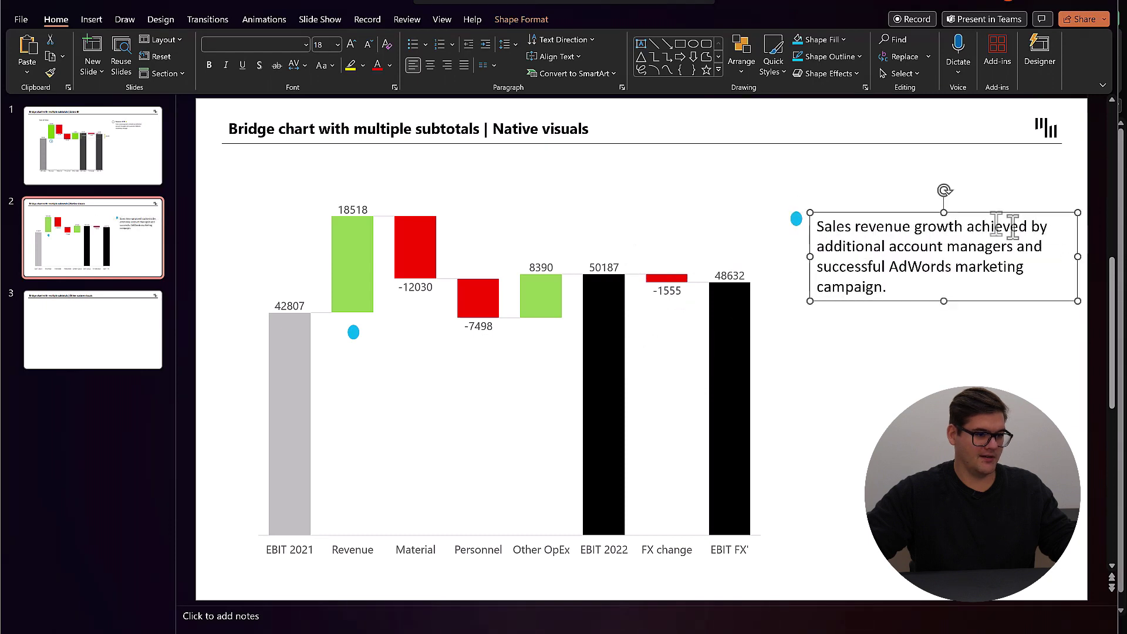
left_click_drag(986, 211, 986, 182)
left_click(968, 327)
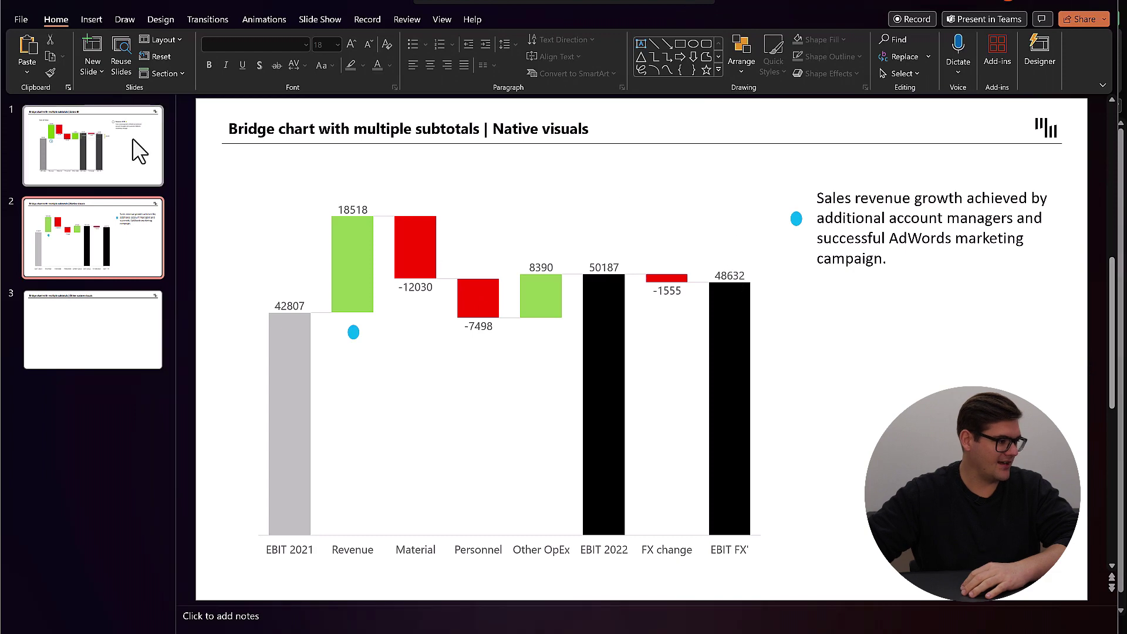
left_click(139, 152)
Compare the Native visuals slide with the Zebra BI bridge chart on slide 1.
left_click(99, 214)
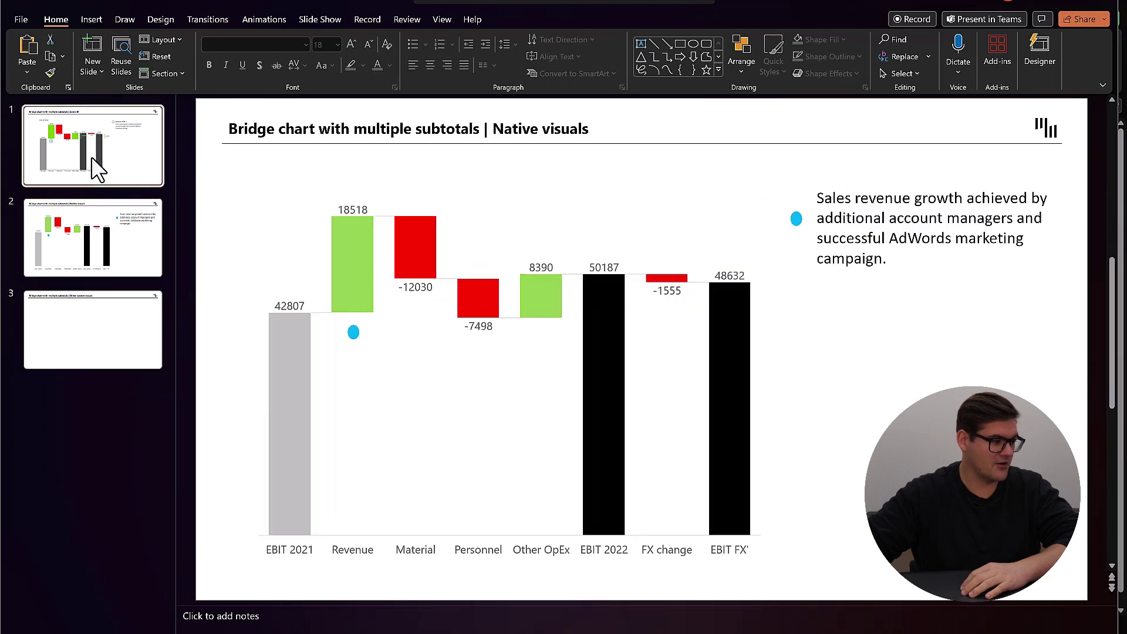
left_click(94, 244)
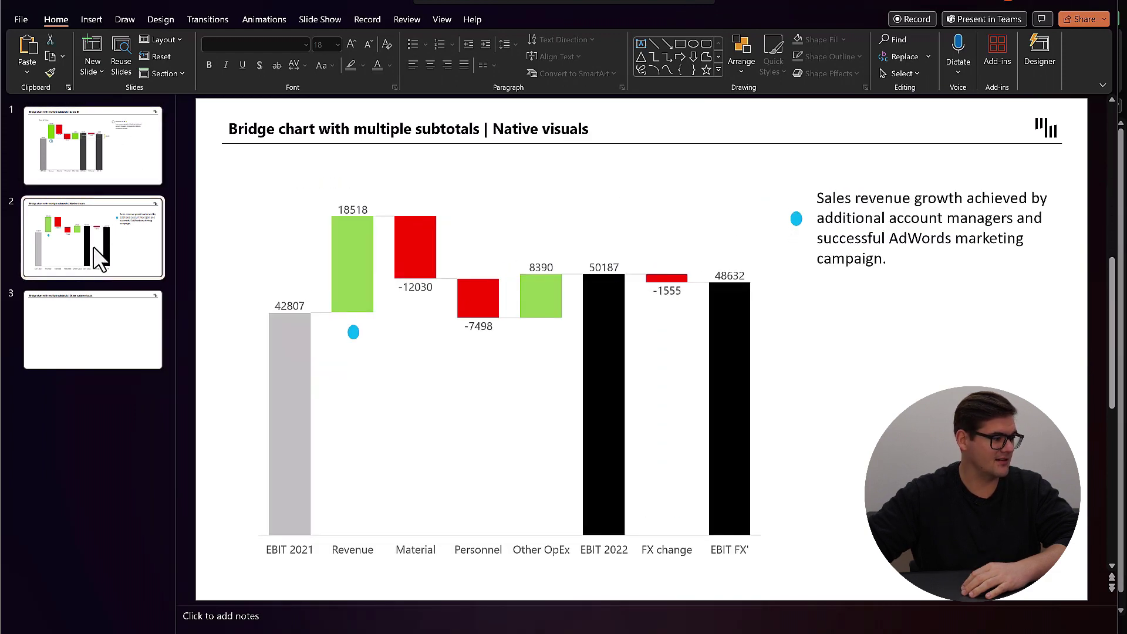
left_click(105, 163)
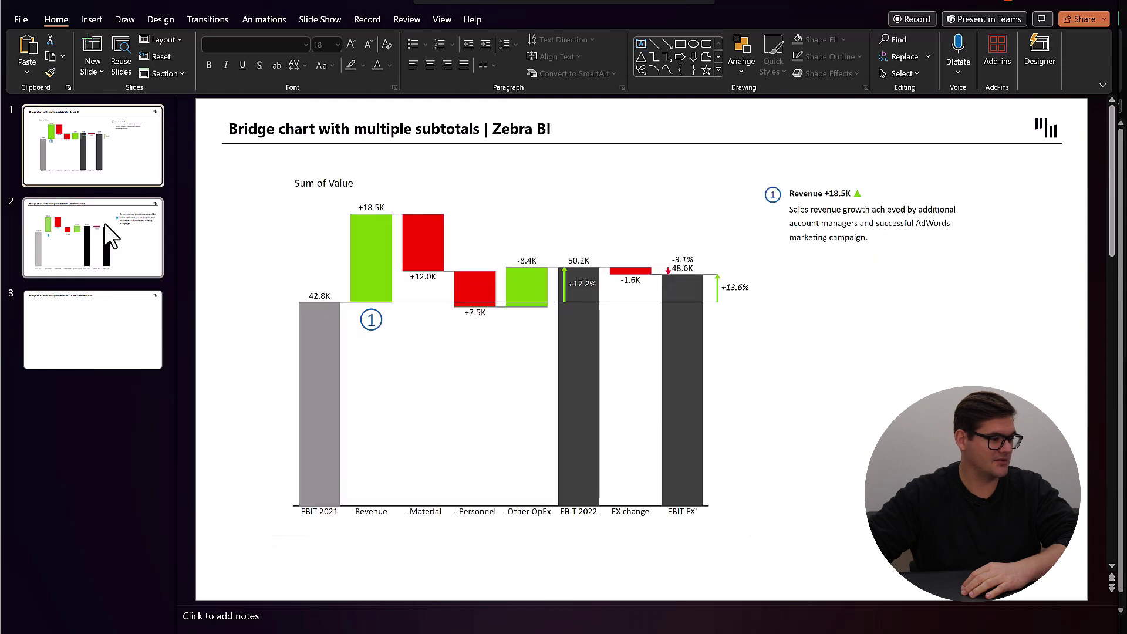
left_click(104, 223)
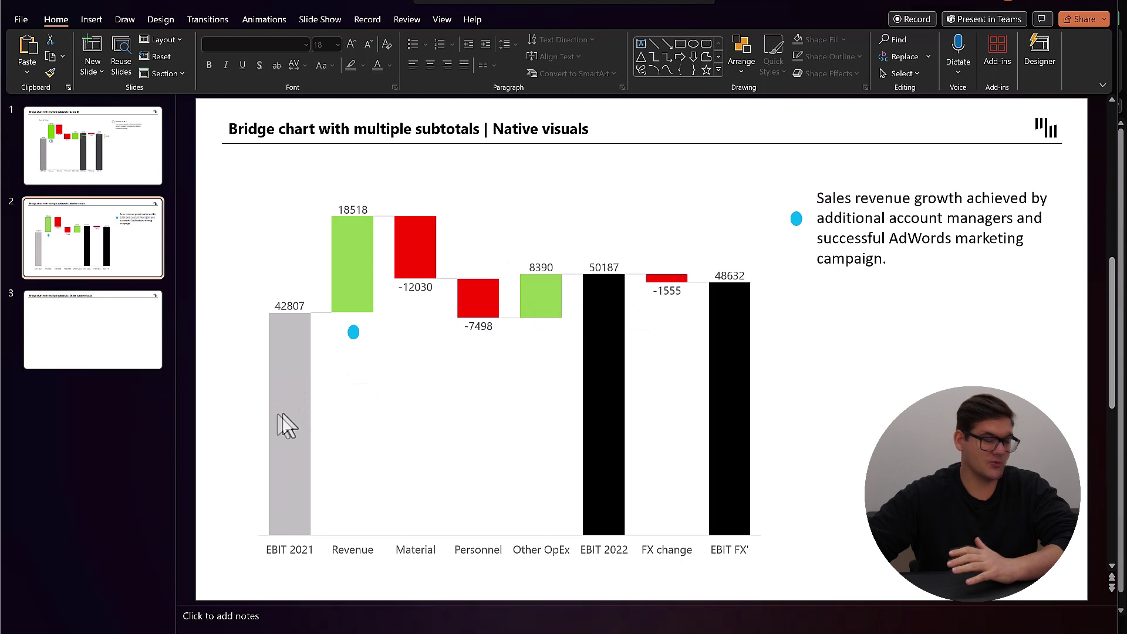
mouse_move(284, 407)
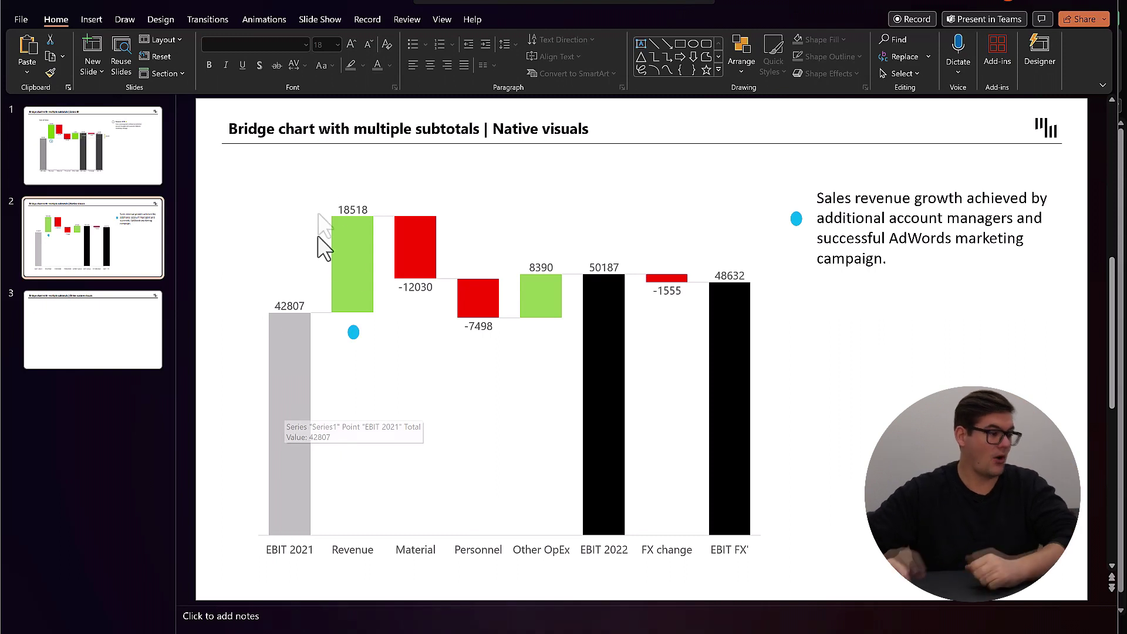
mouse_move(365, 257)
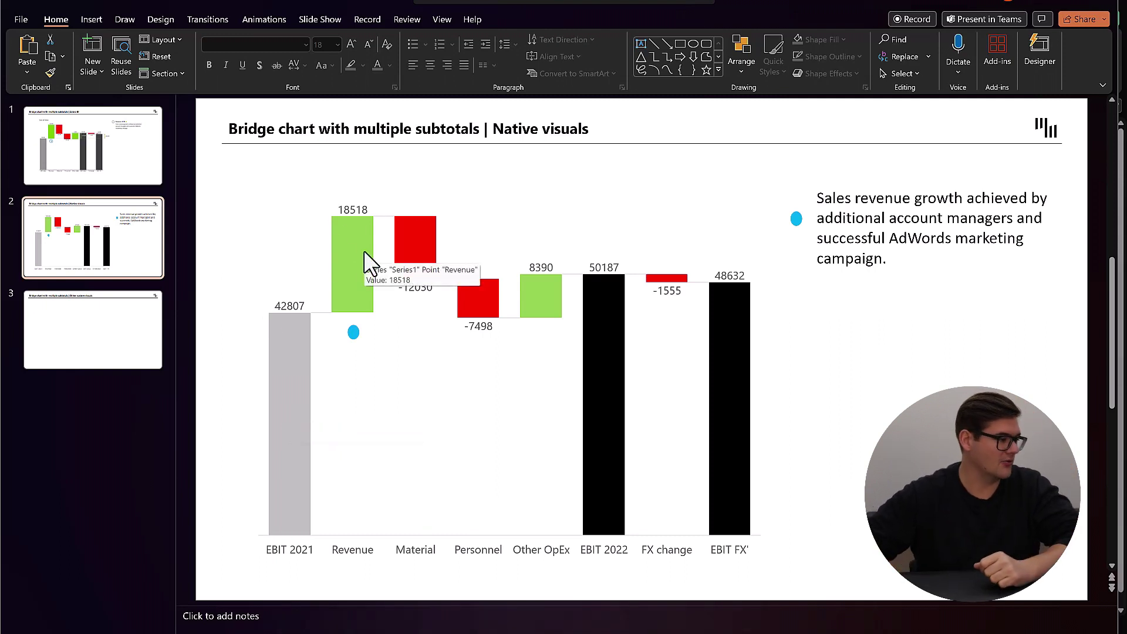
left_click(116, 136)
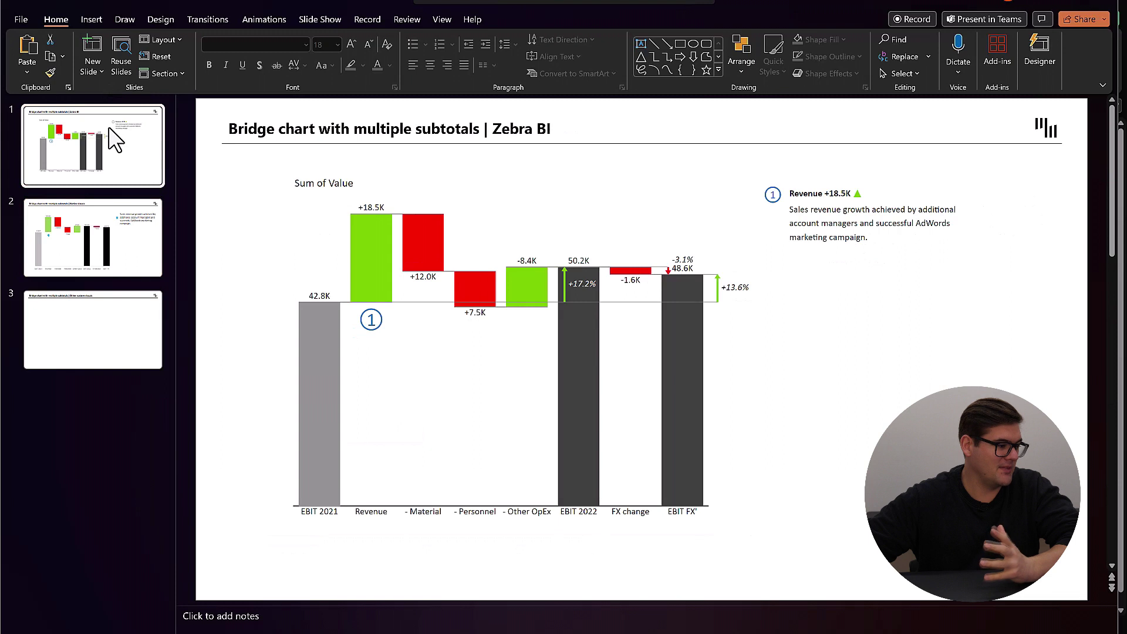
Inspect the Zebra BI chart's bars, then return to the Native visuals slide 2.
left_click(321, 403)
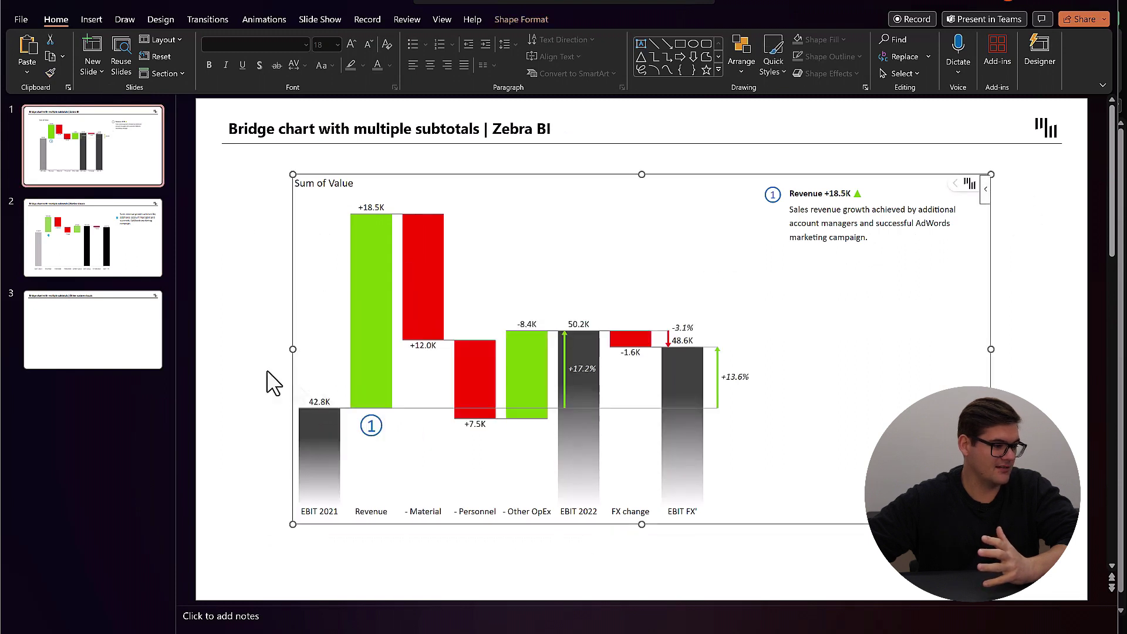
left_click(204, 349)
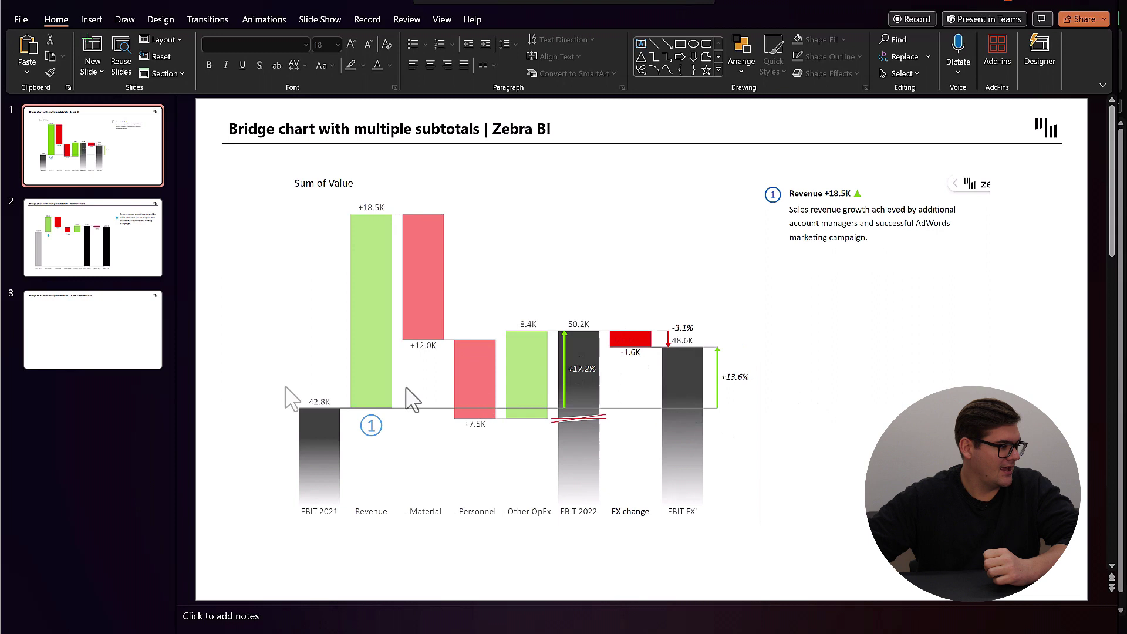
left_click(54, 240)
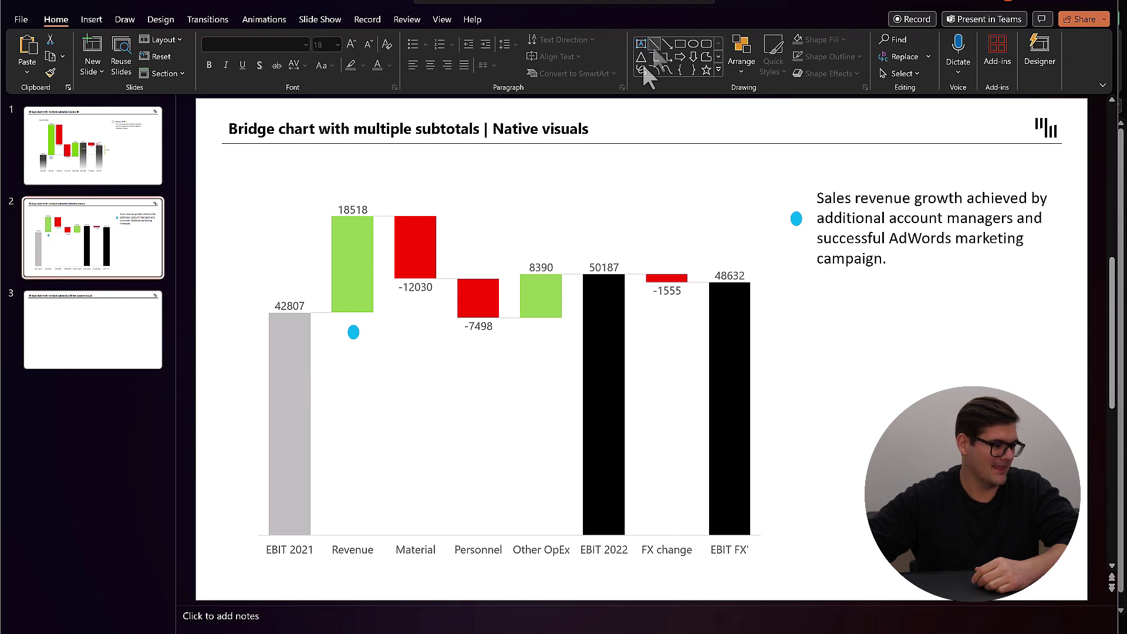
Draw two parallel diagonal break lines across the EBIT 2021 bar.
left_click(654, 44)
left_click_drag(258, 441, 320, 387)
key("ctrl+c")
key("ctrl+v")
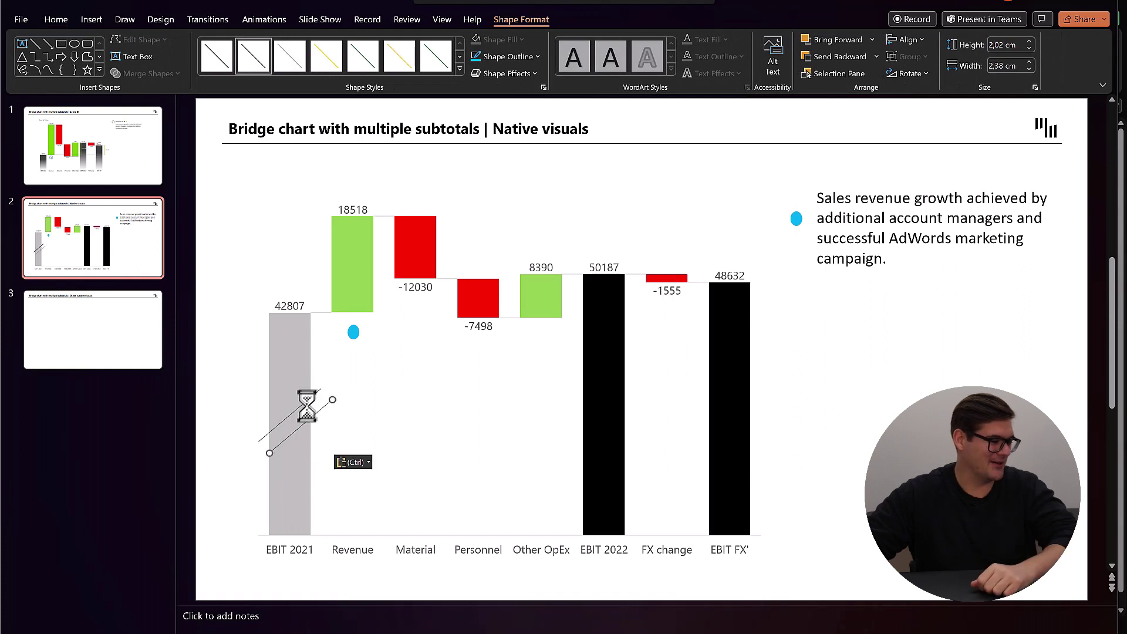
left_click_drag(289, 425, 297, 417)
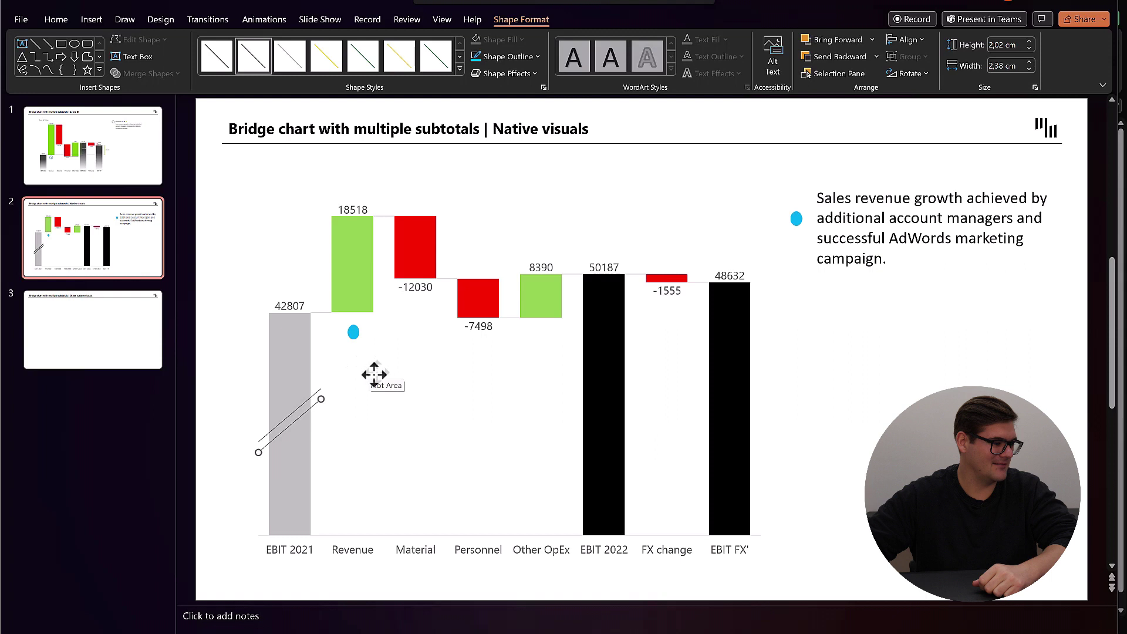
left_click(465, 376)
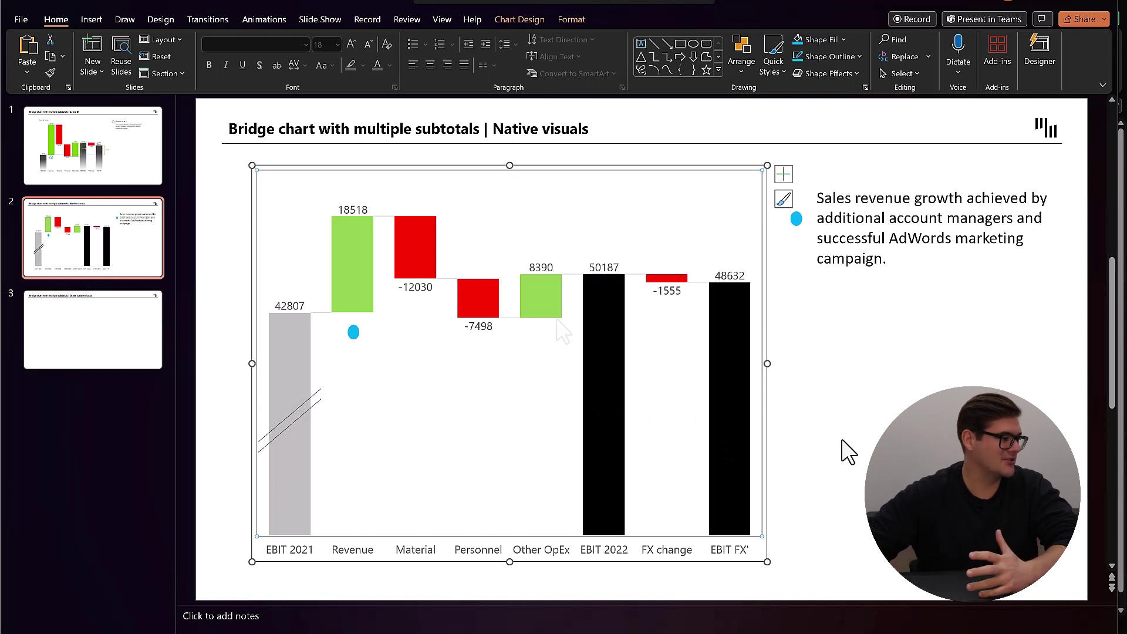
left_click(124, 174)
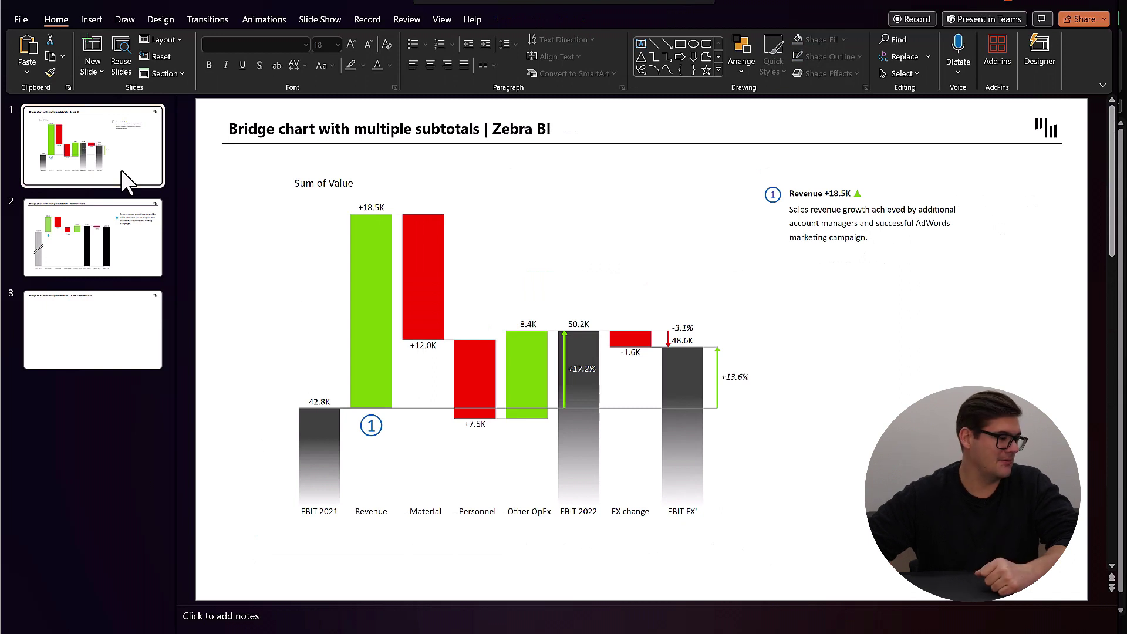
Return to the Native visuals slide 2 on the way to slide 3.
left_click(96, 244)
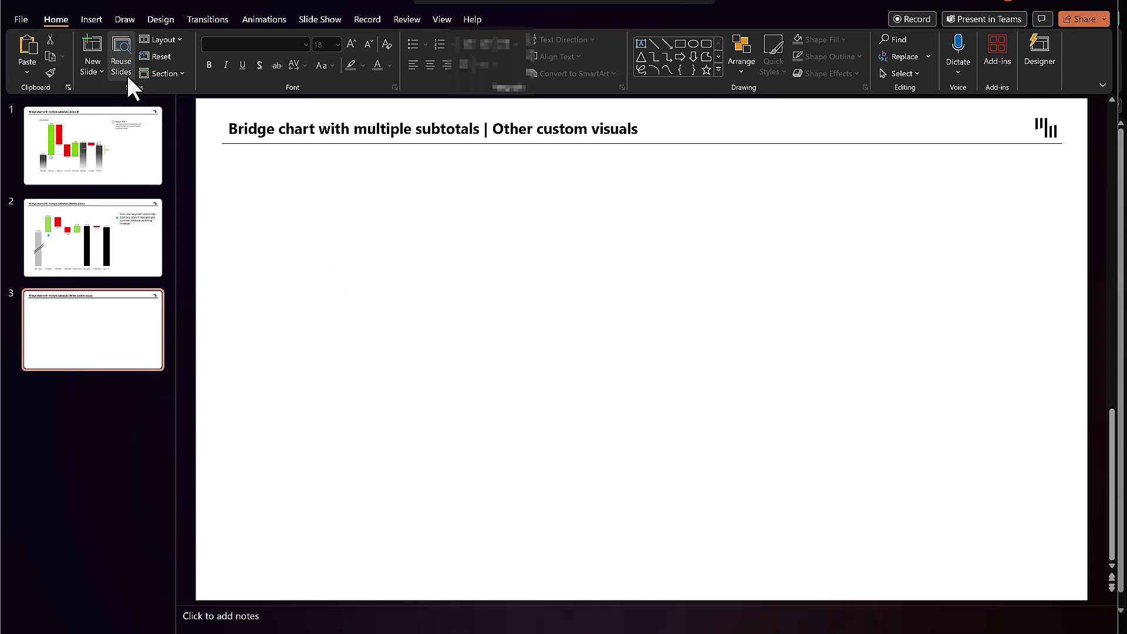
Insert a think-cell Build-up Waterfall chart on slide 3 and enlarge it.
left_click(89, 19)
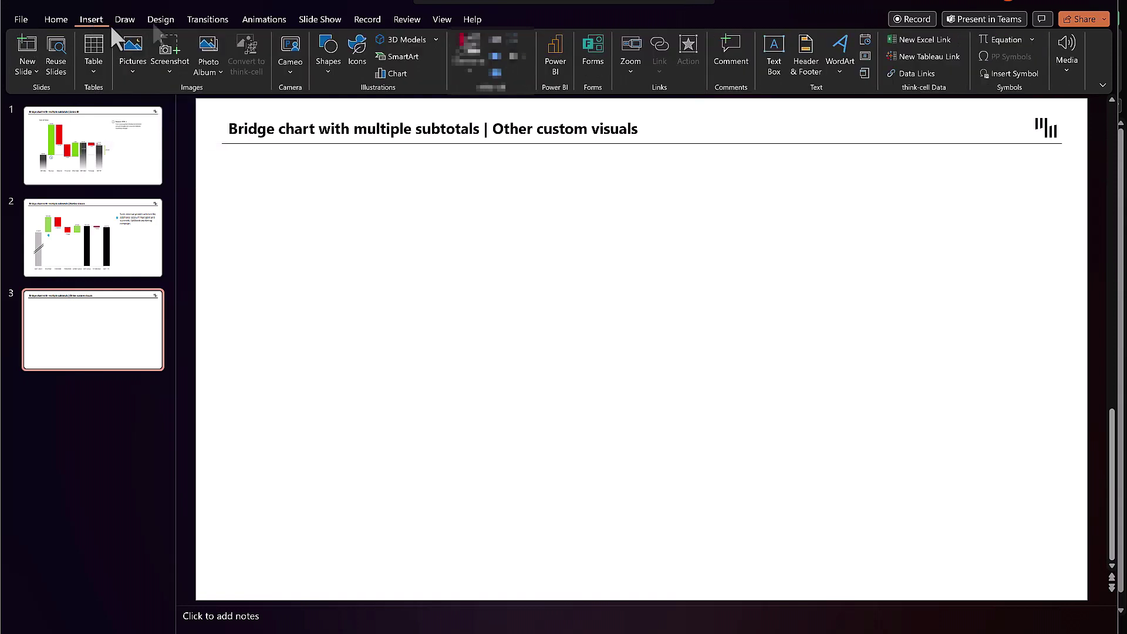
left_click(477, 64)
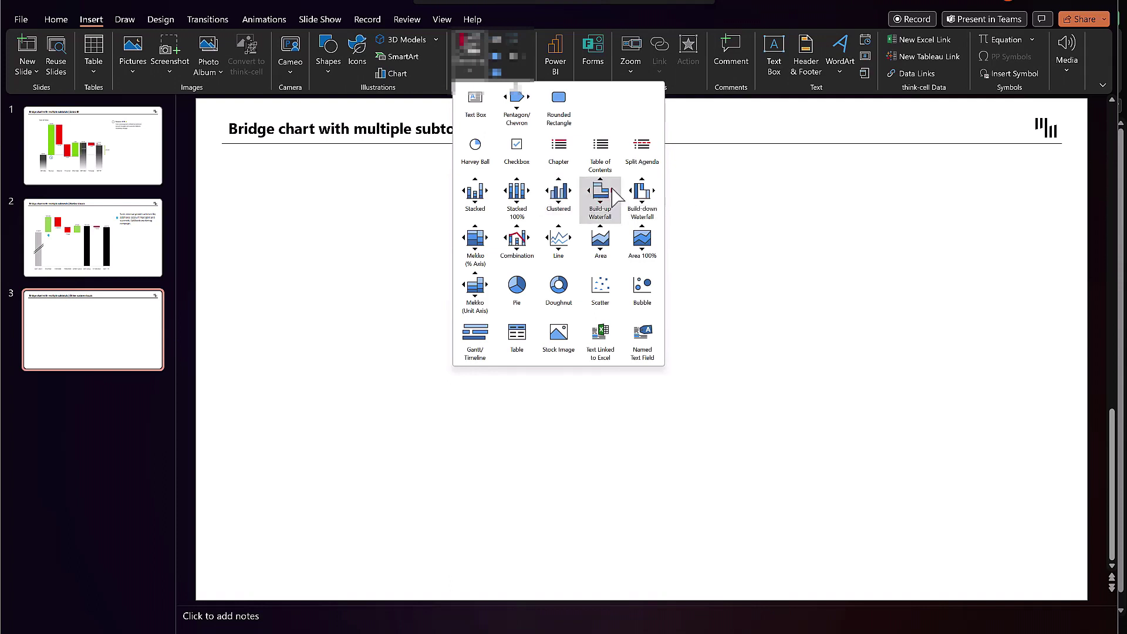
left_click(605, 181)
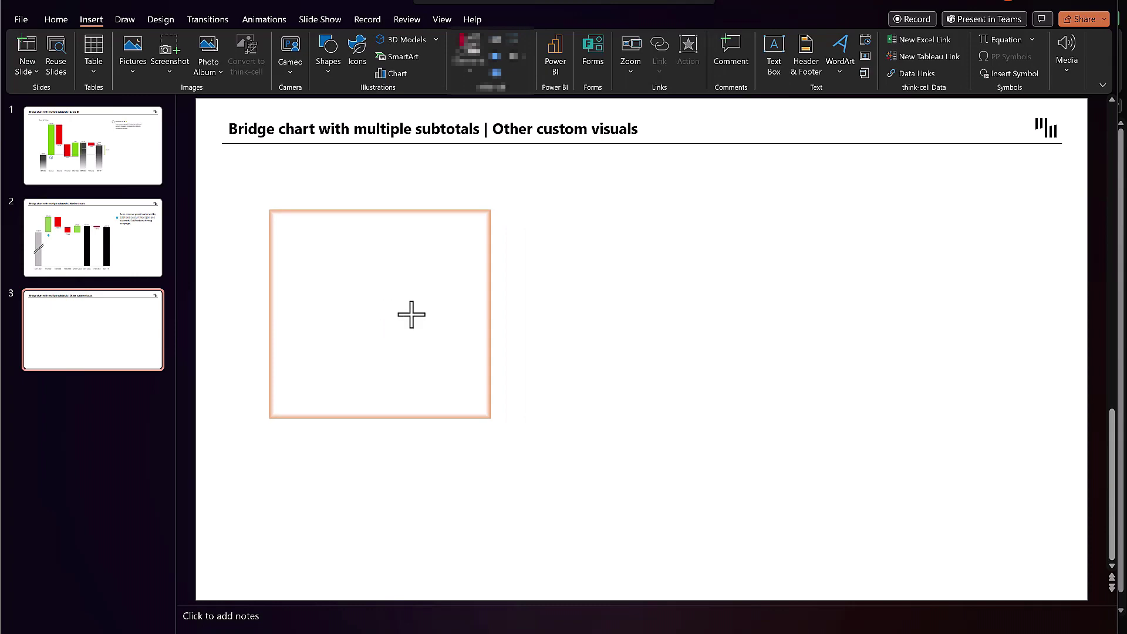
left_click(446, 274)
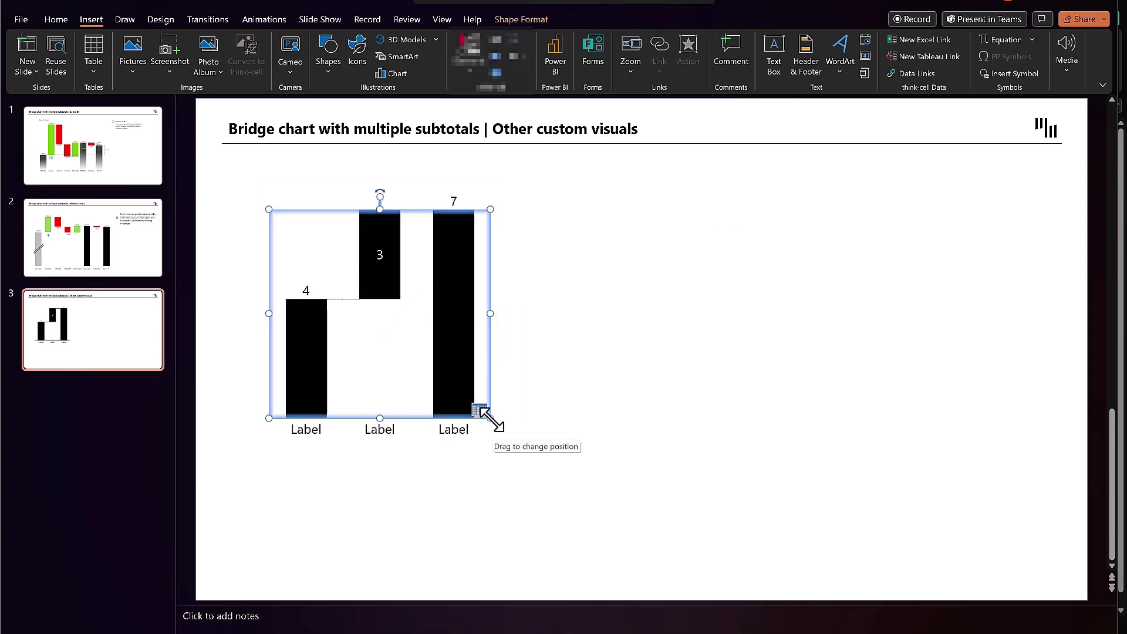
left_click_drag(491, 419, 692, 458)
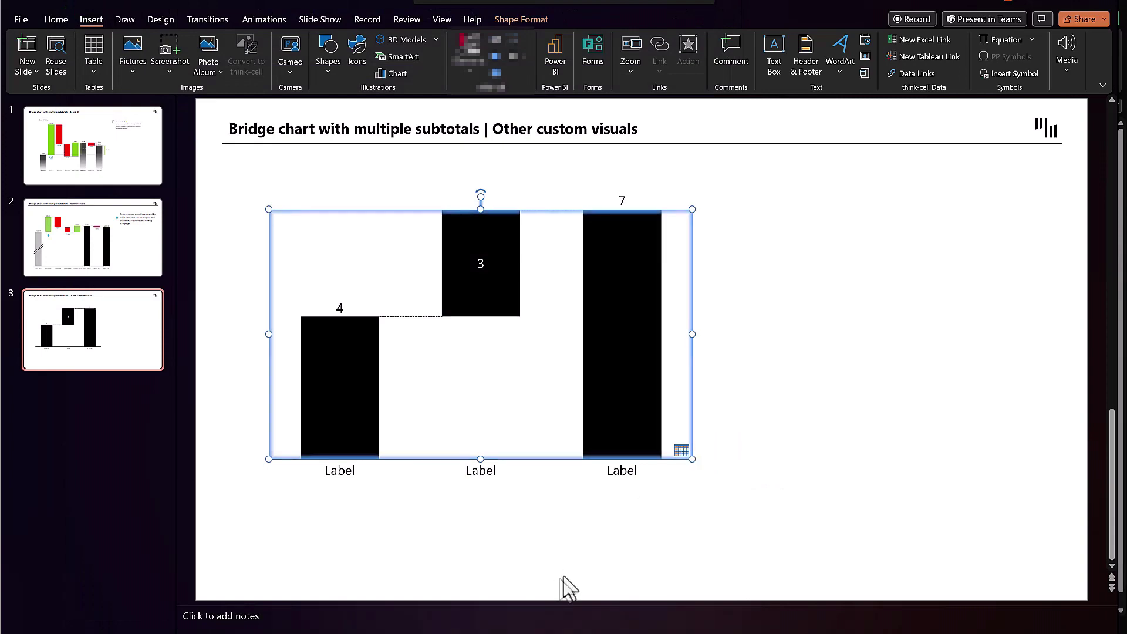
left_click(528, 633)
left_click(528, 632)
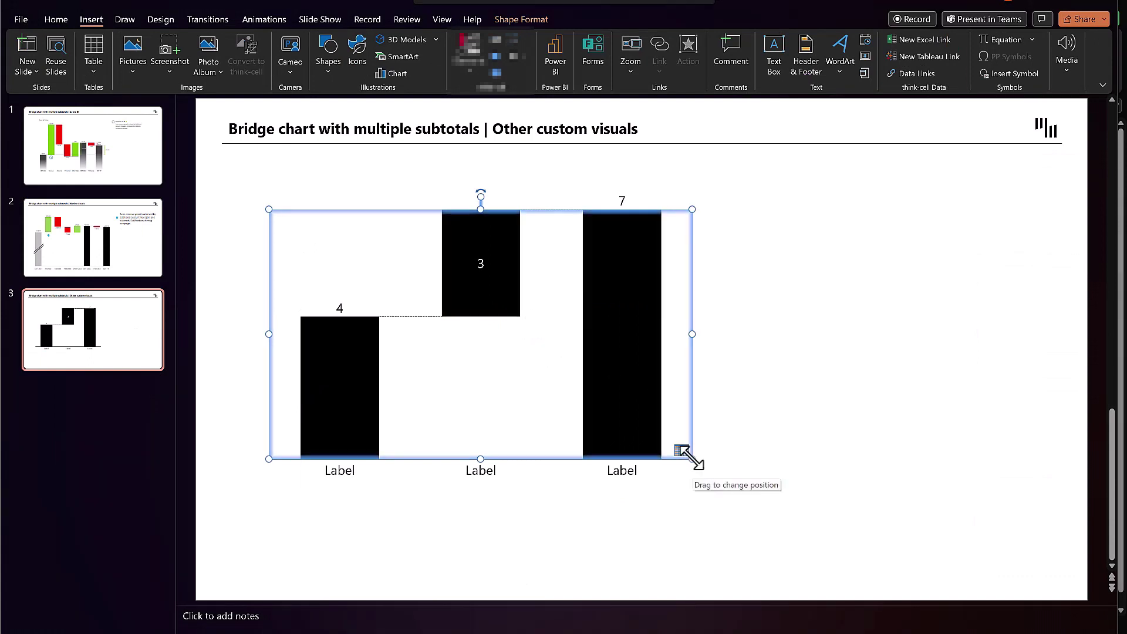
left_click_drag(692, 459, 848, 505)
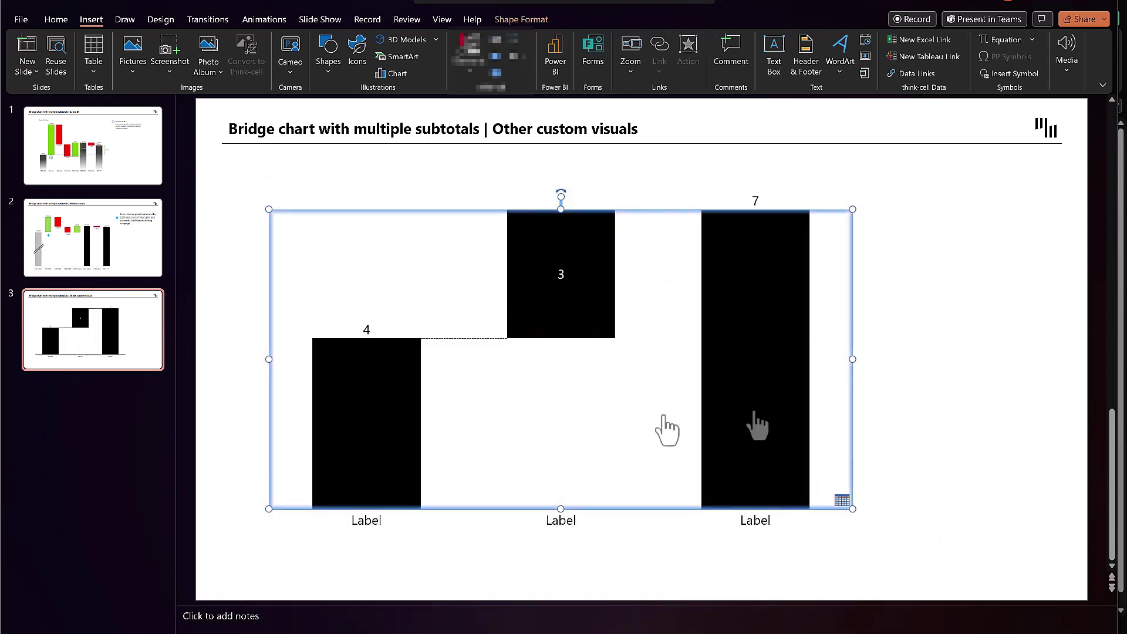
Open the waterfall chart's datasheet.
left_click(924, 341)
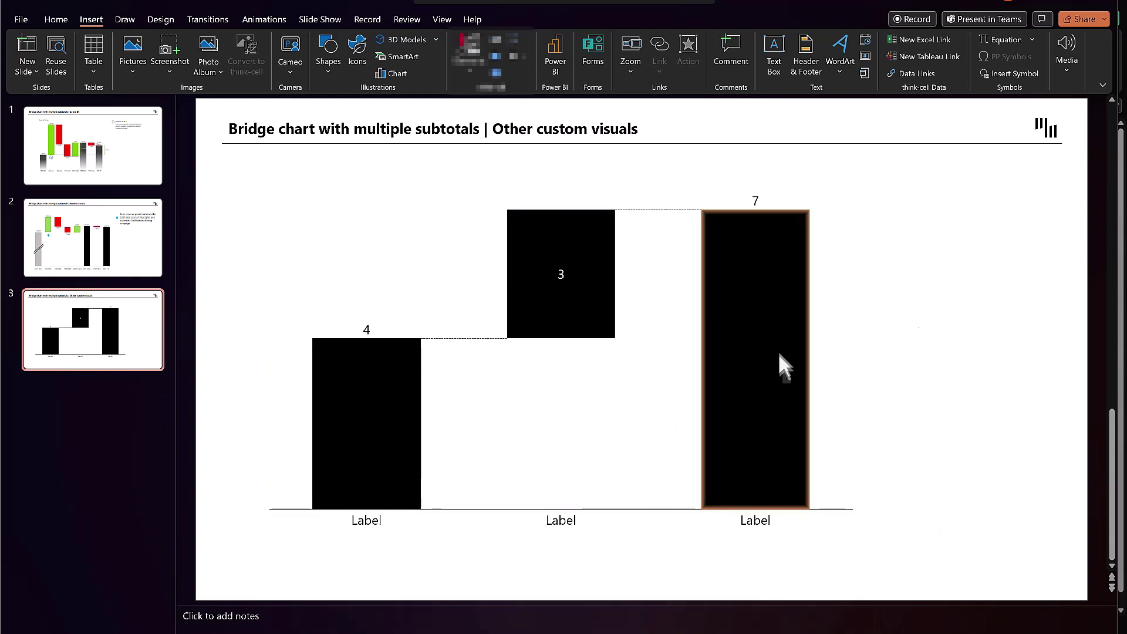
left_click(834, 350)
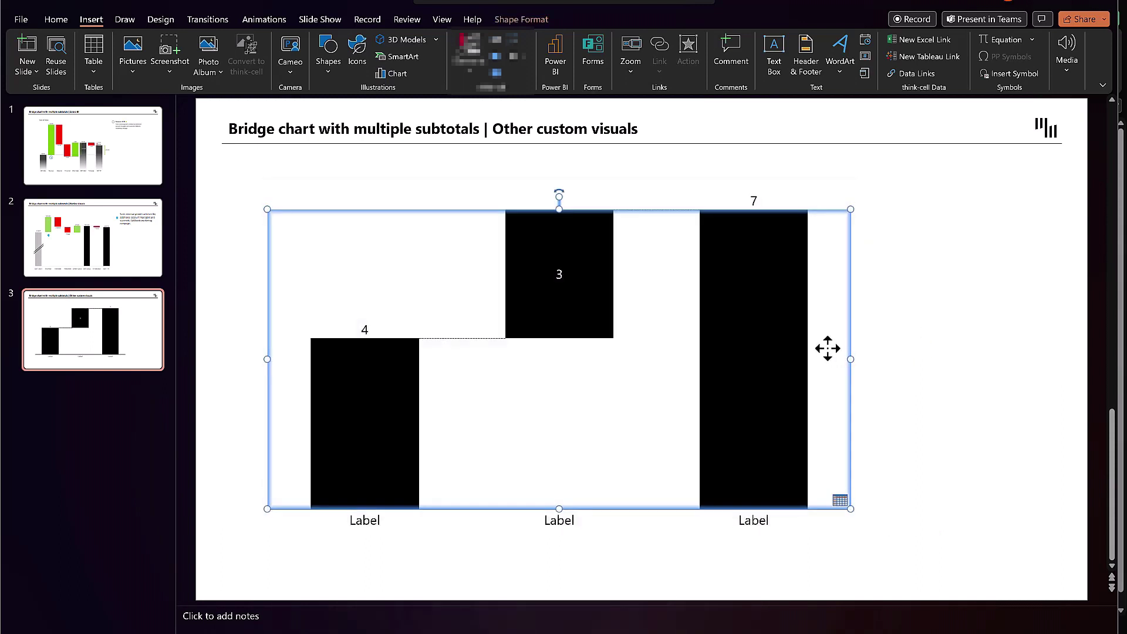
left_click(841, 502)
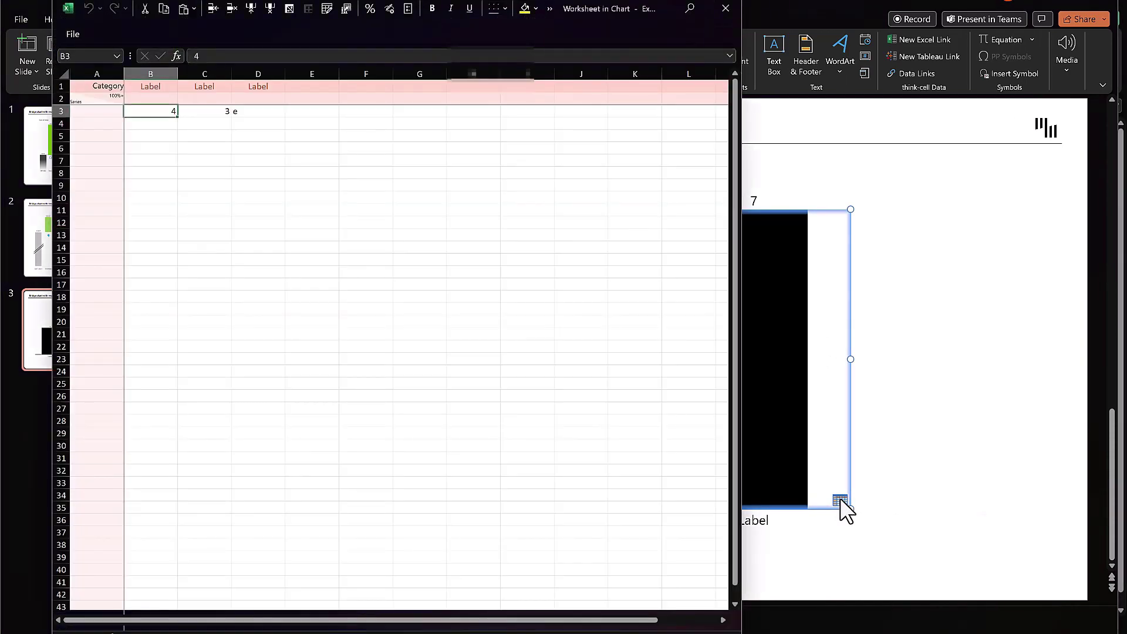
Move the datasheet window to the centre and select the Category labels A1:A9 in Excel.
left_click_drag(511, 36, 681, 87)
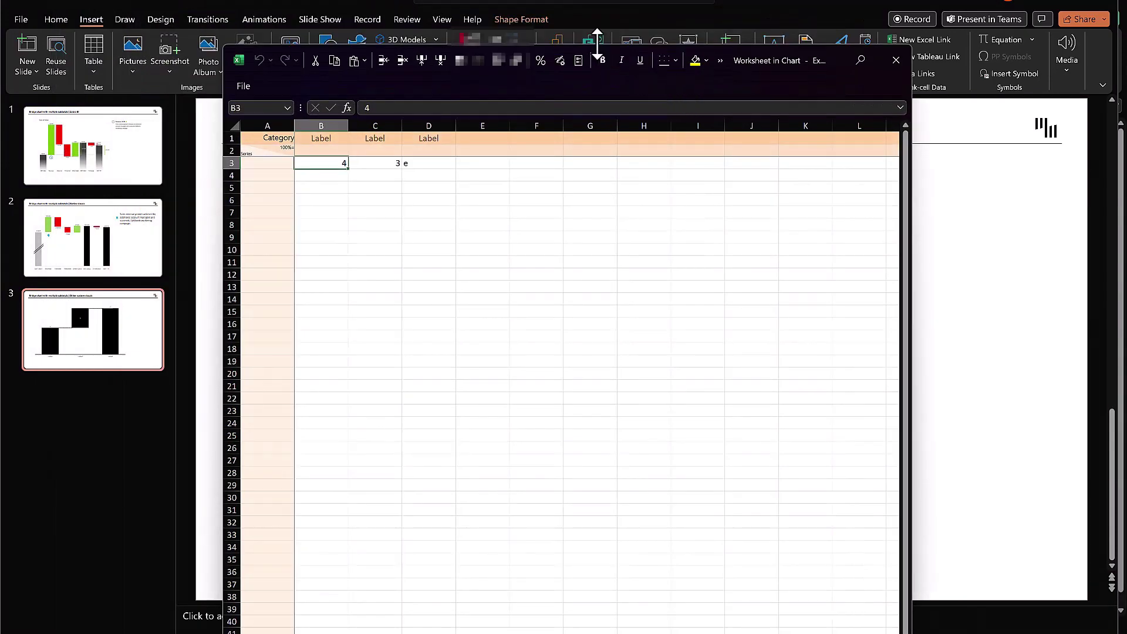
left_click_drag(596, 46, 567, 122)
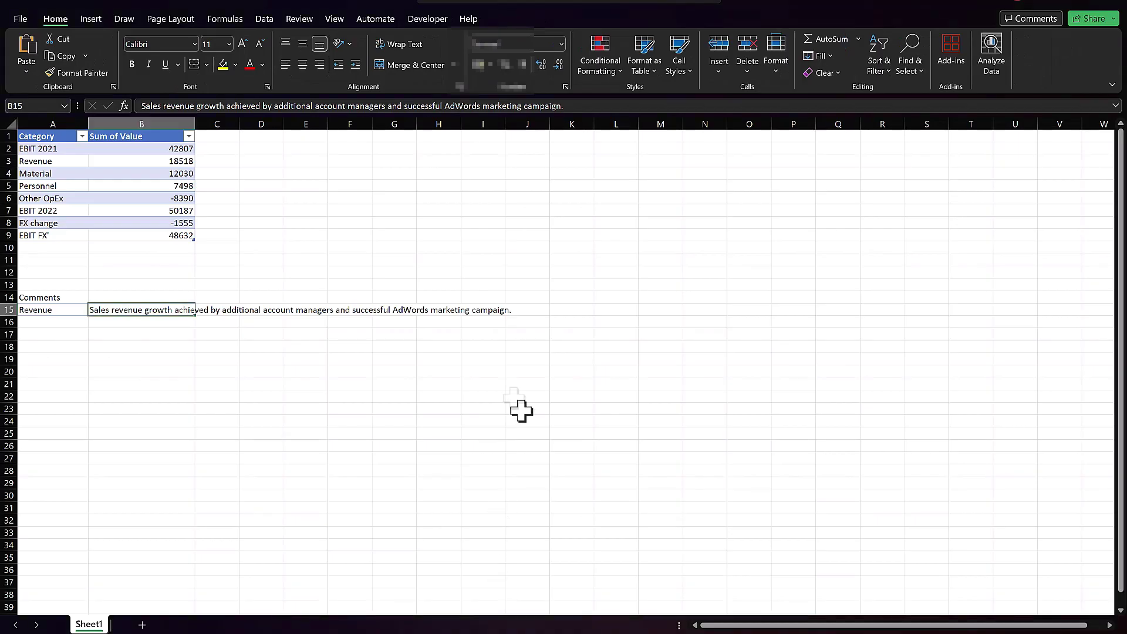
left_click(261, 222)
left_click_drag(47, 136, 60, 232)
Copy the Category labels A1:A9 and paste them at E1.
key("ctrl+c")
left_click(302, 138)
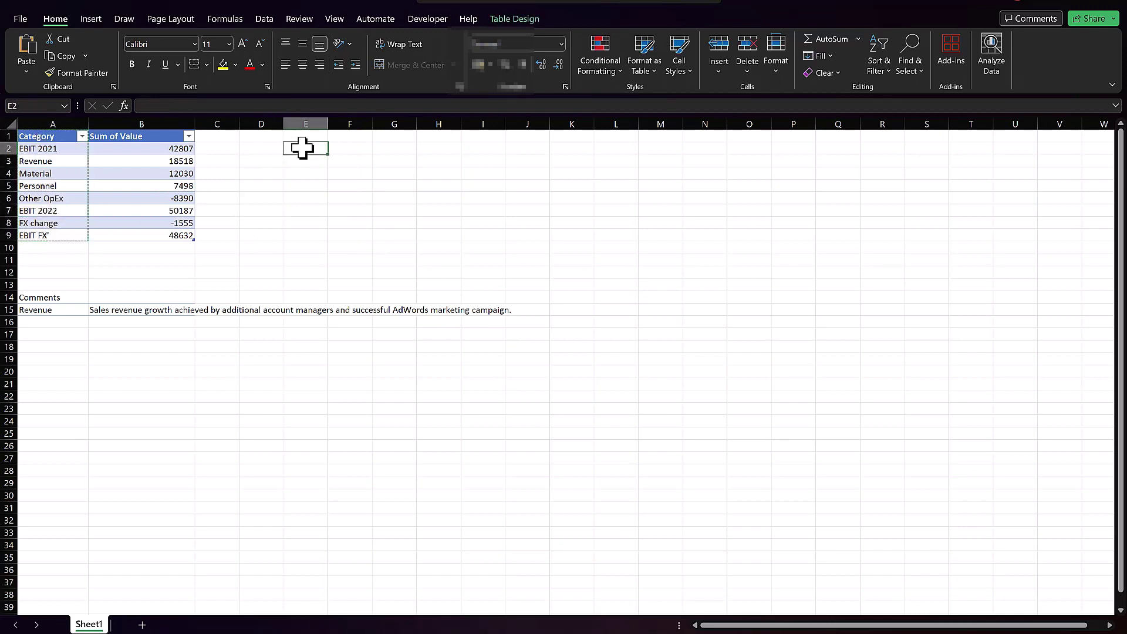
key("ctrl+v")
left_click(351, 250)
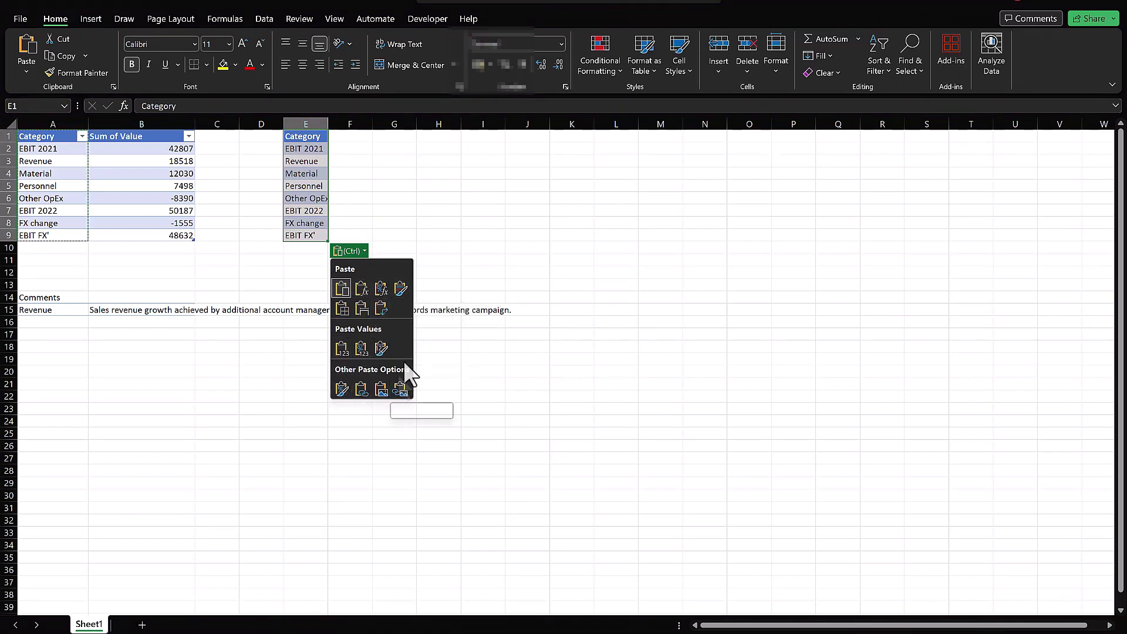
type("ttt")
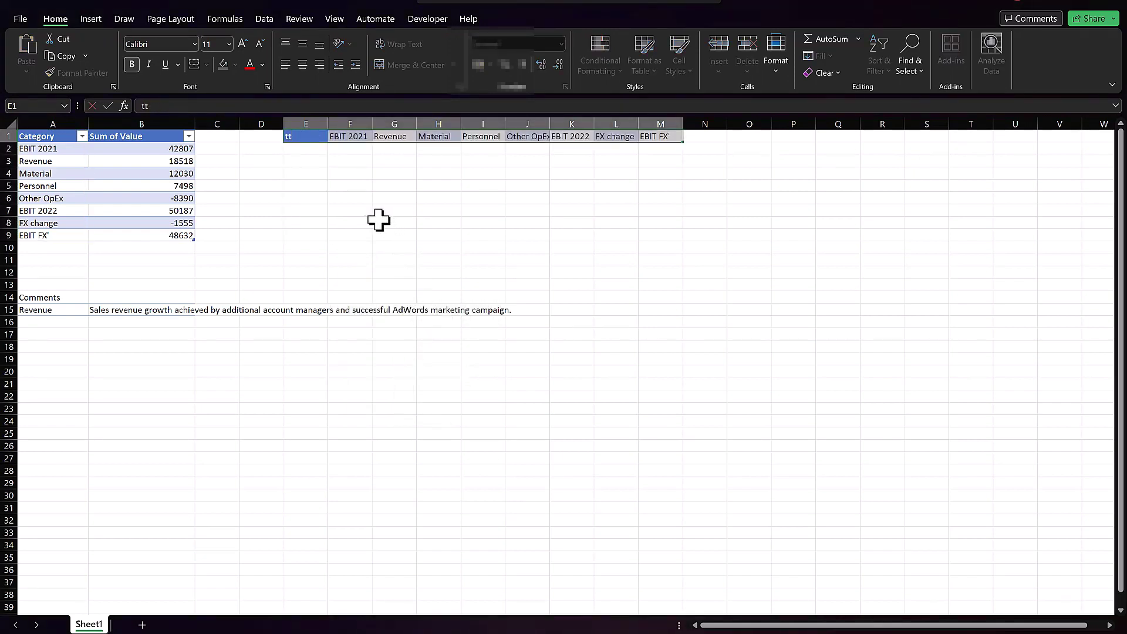
key("Escape")
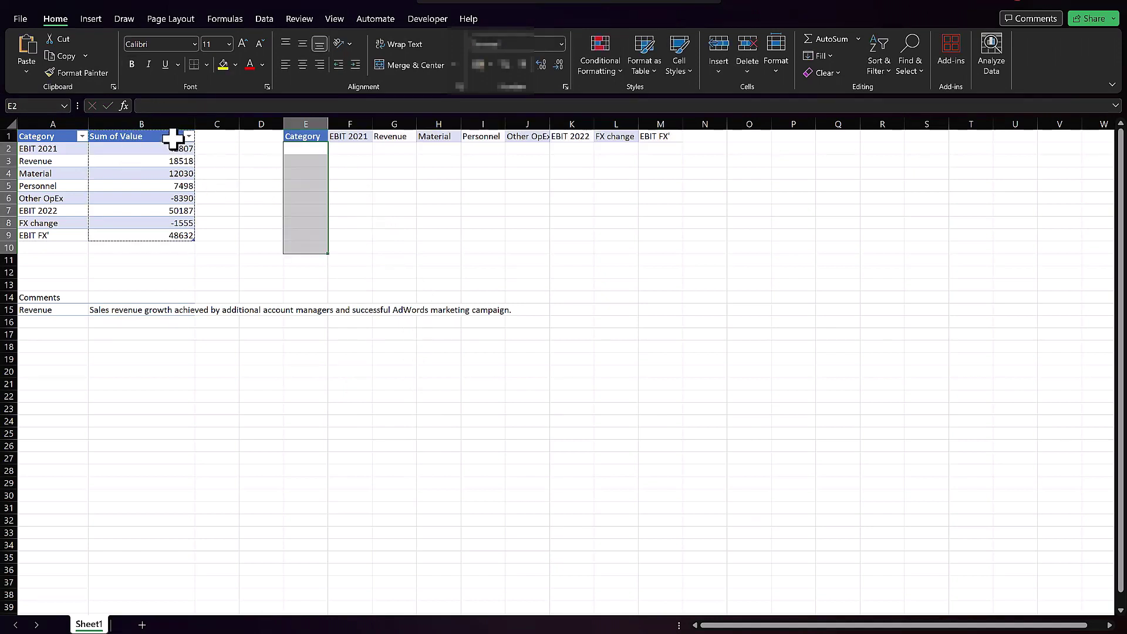
Transpose the Sum of Value figures into row 2 and copy the E1:M2 block.
left_click_drag(171, 141, 171, 231)
key("ctrl+c")
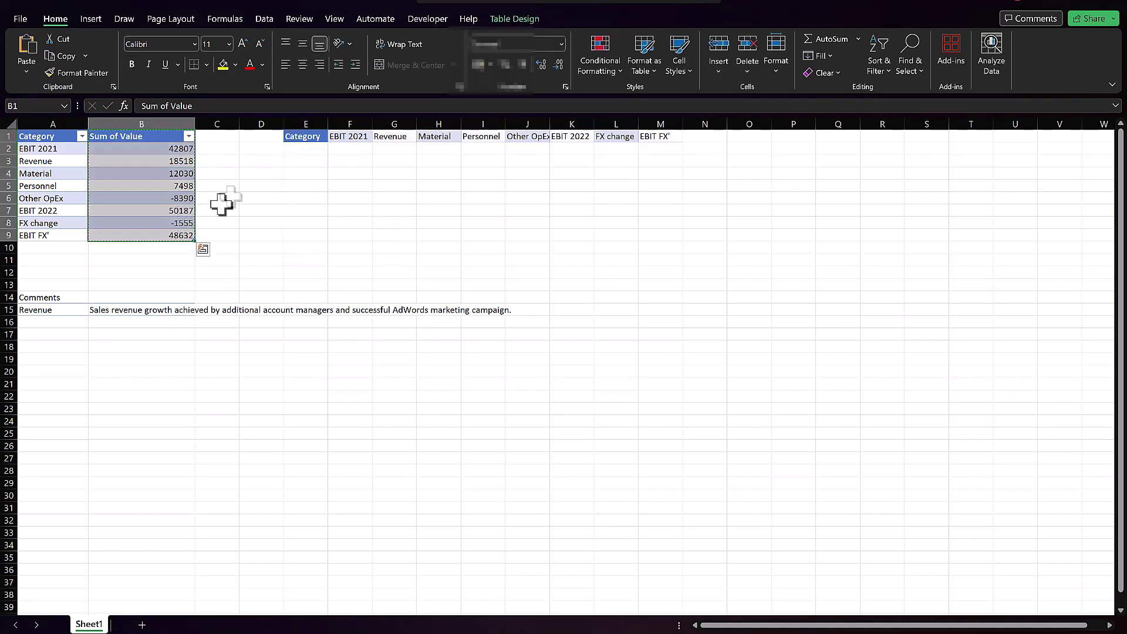
left_click(297, 149)
key("ctrl+v")
key("ctrl")
key("t")
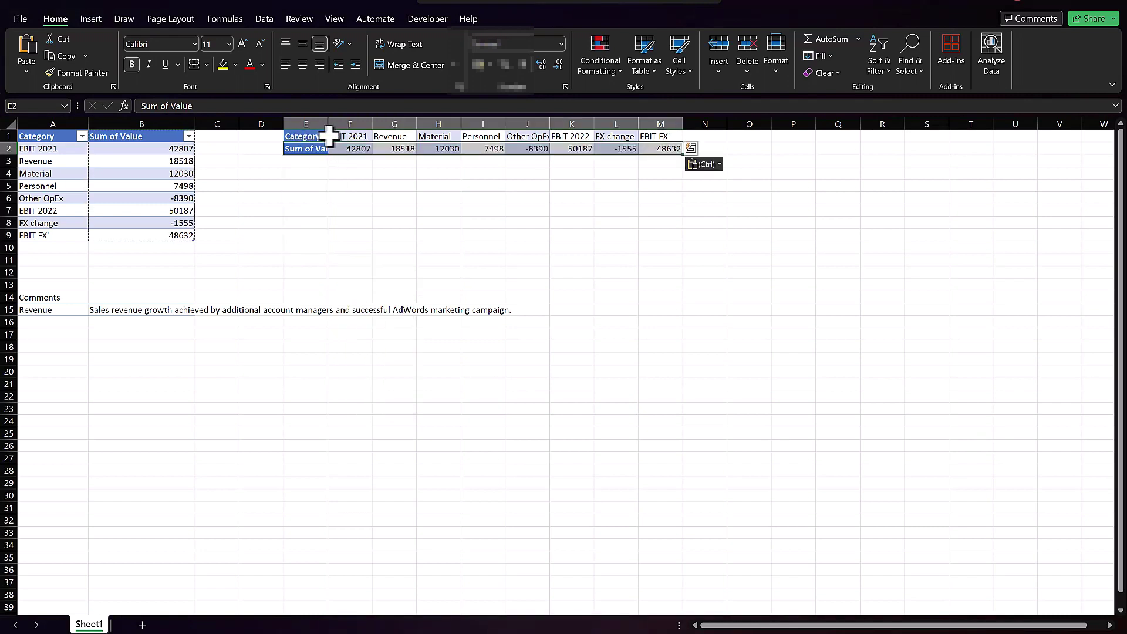
left_click_drag(334, 136, 656, 151)
key("ctrl+c")
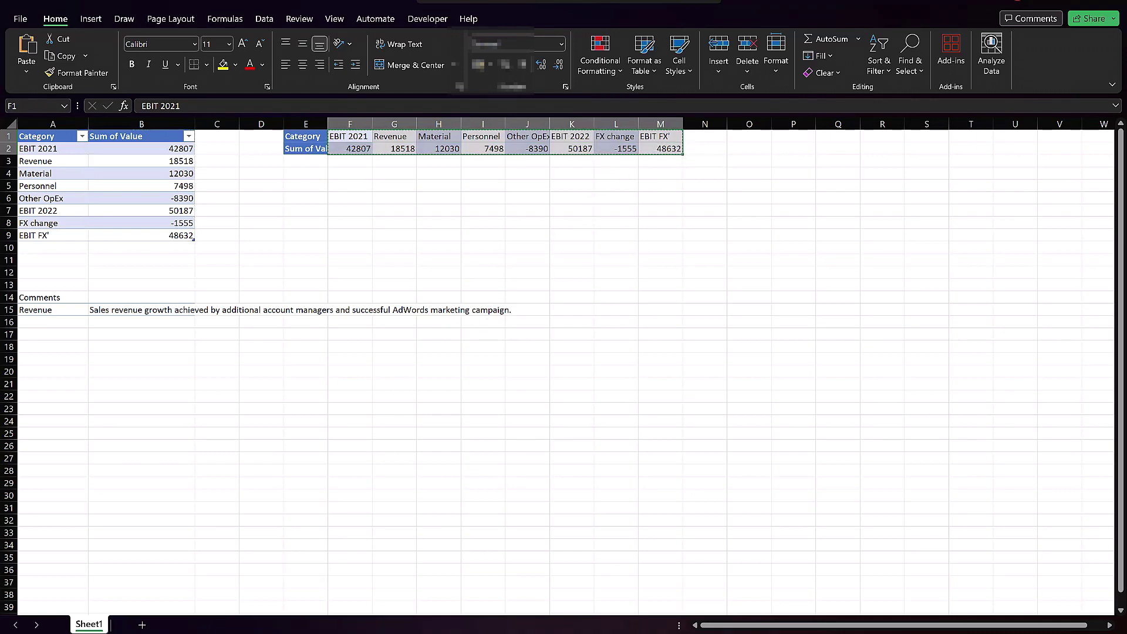
key("alt+Tab")
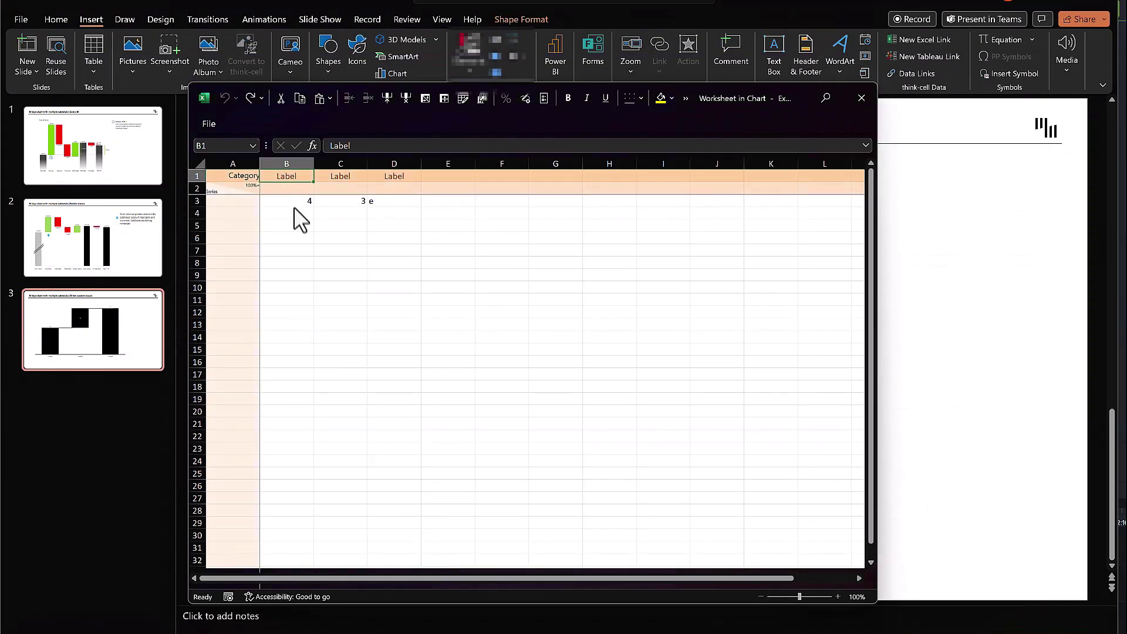
Paste the EBIT 2021–EBIT FX' categories and values into the datasheet, move them into row 3, and close it.
key("ctrl+v")
left_click_drag(297, 188, 621, 216)
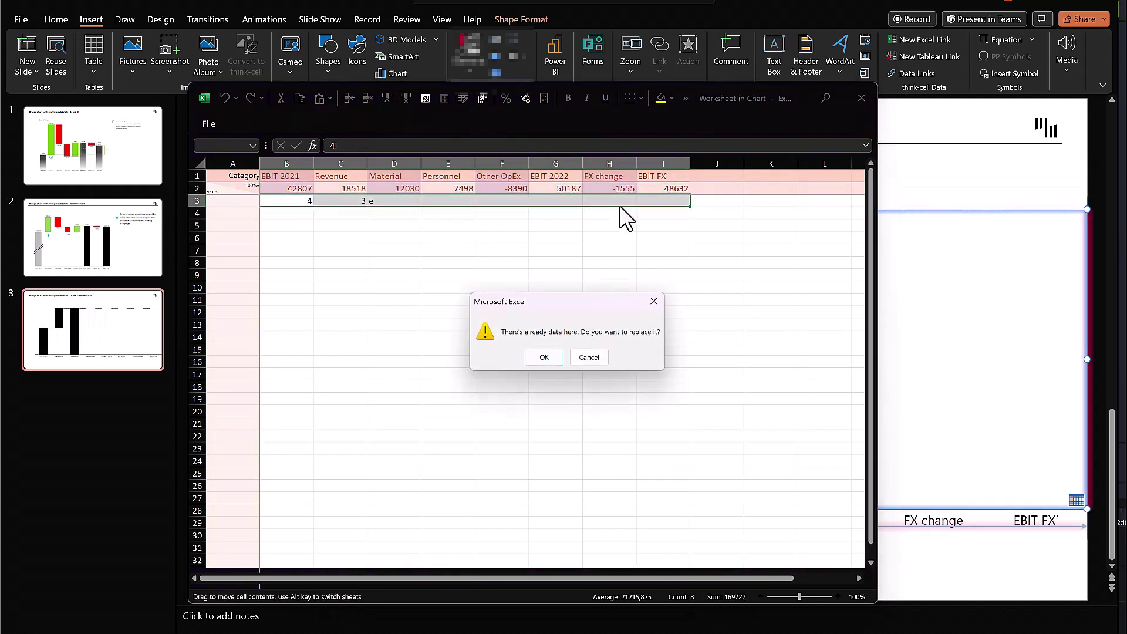
left_click(545, 358)
left_click(494, 287)
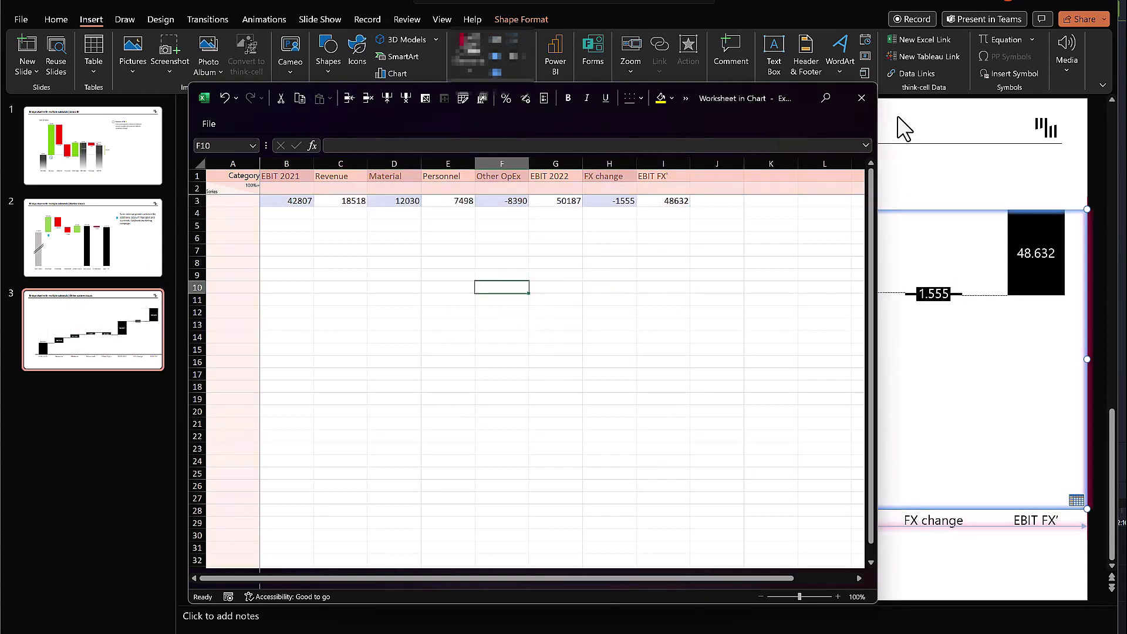
left_click(976, 239)
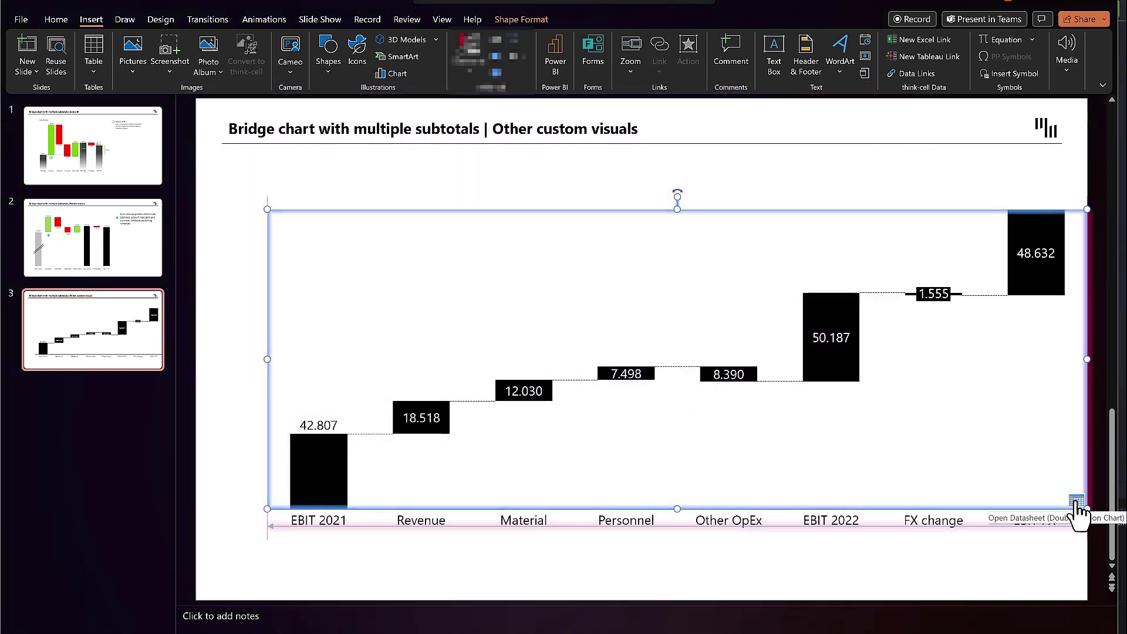
Mark EBIT 2021 (B3), EBIT 2022 (G3) and EBIT FX' (I3) as calculated totals with 'e'.
left_click(1077, 503)
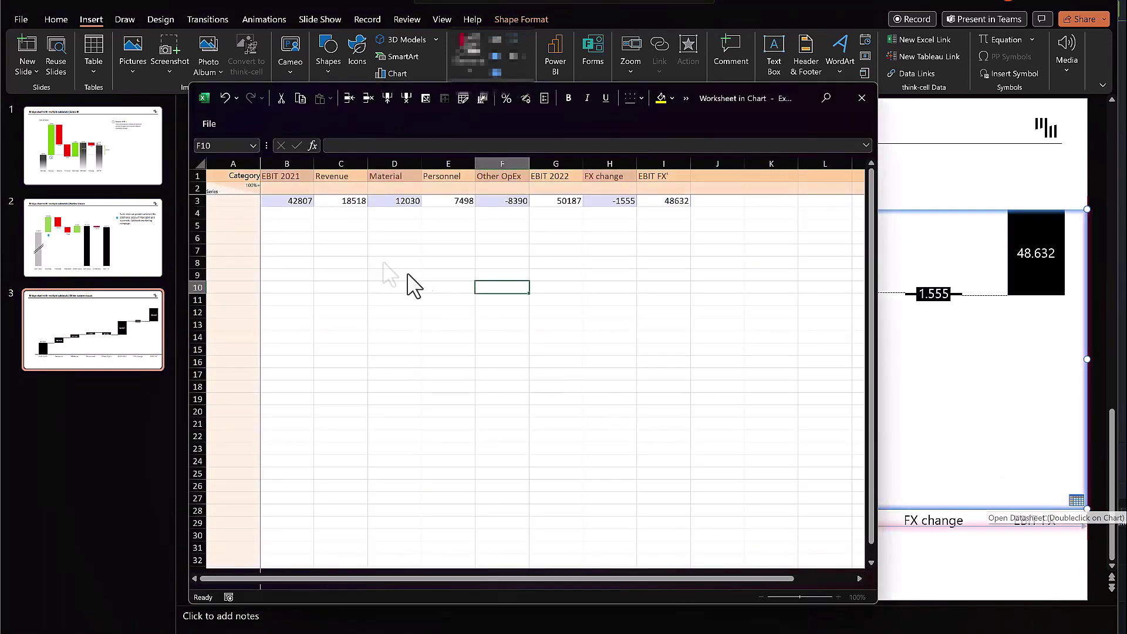
left_click(291, 203)
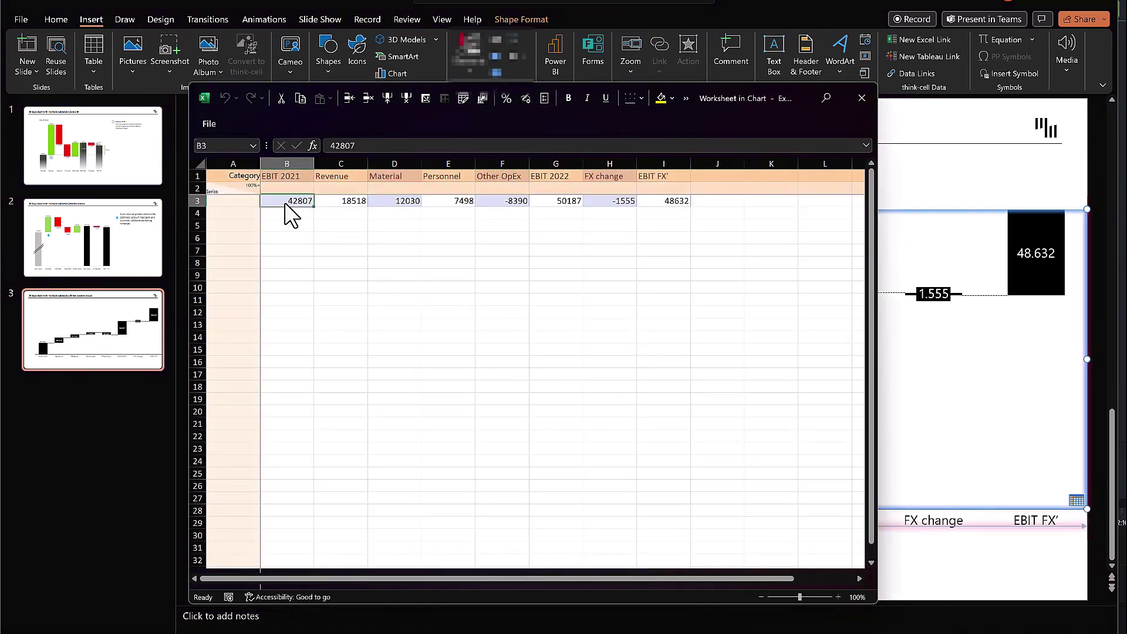
type("e")
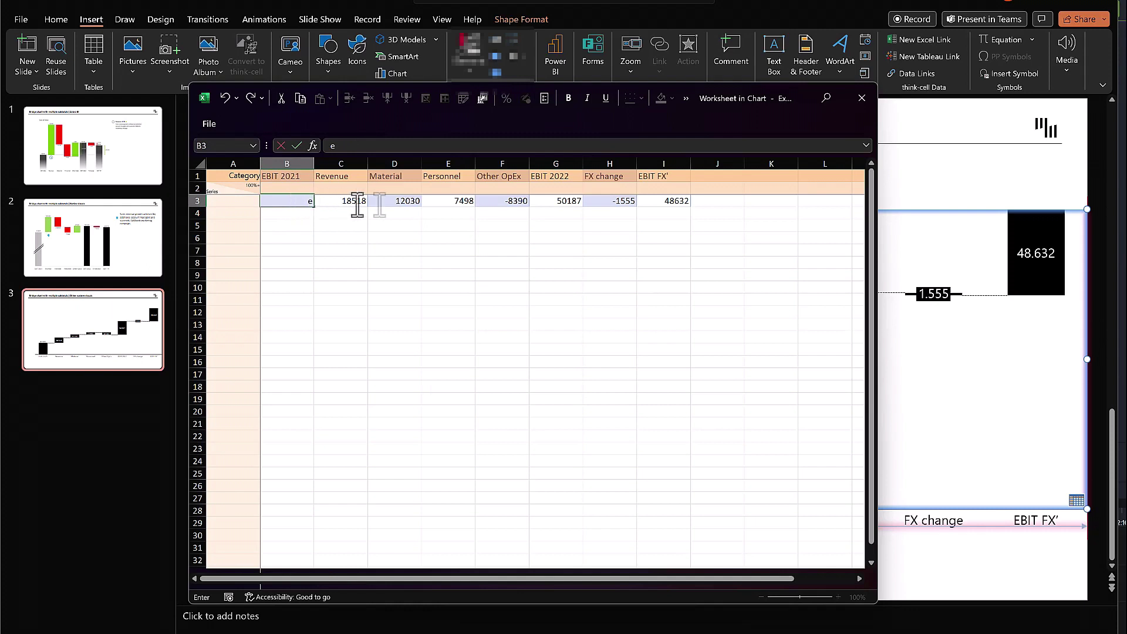
left_click(505, 203)
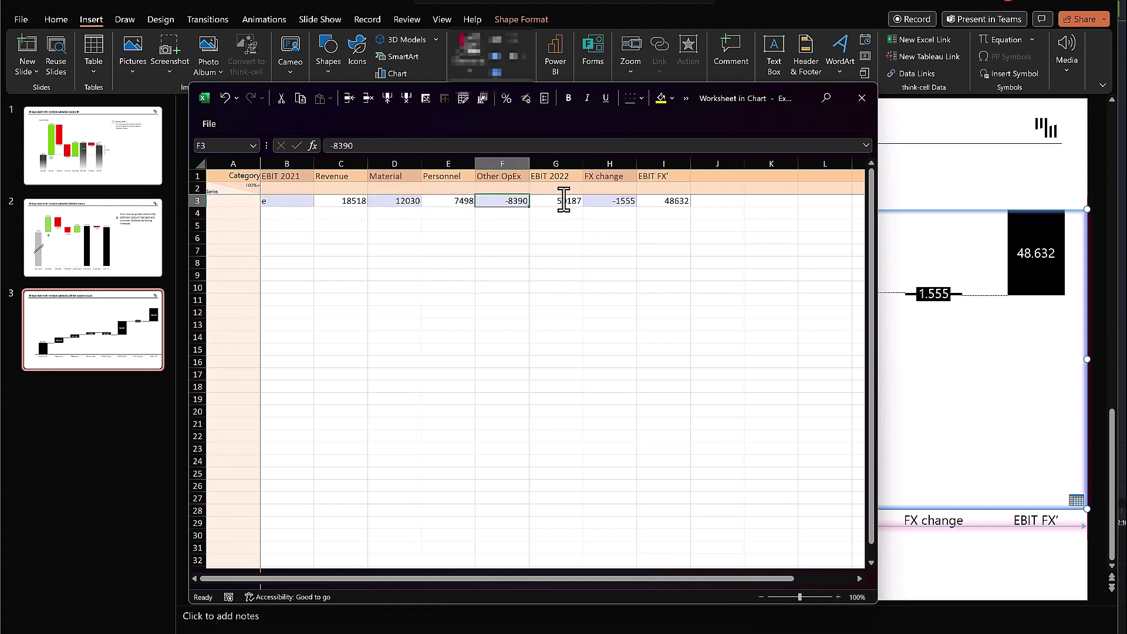
left_click(563, 201)
type("e")
left_click(681, 201)
type("e")
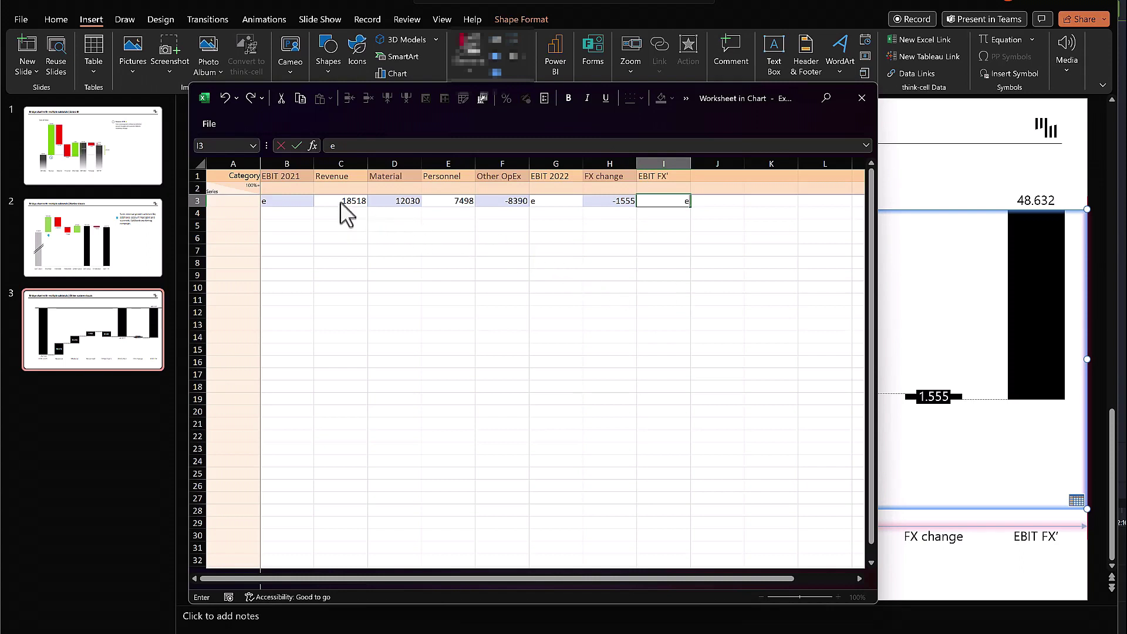
left_click(394, 207)
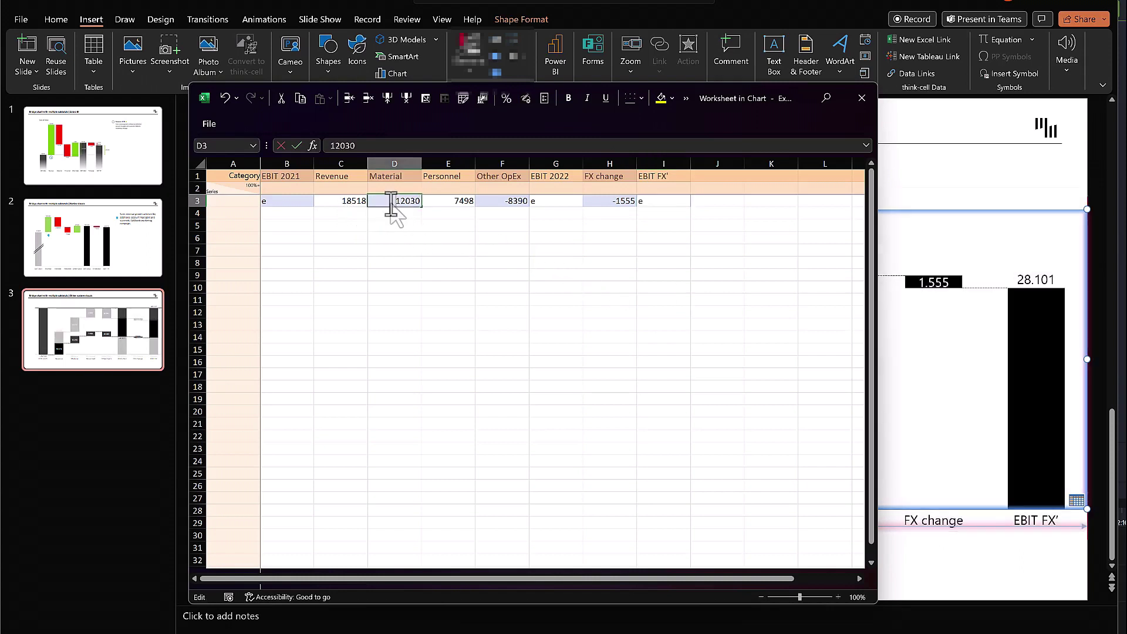
Change the Material value in D3 to -12030.
double_click(393, 202)
type("-")
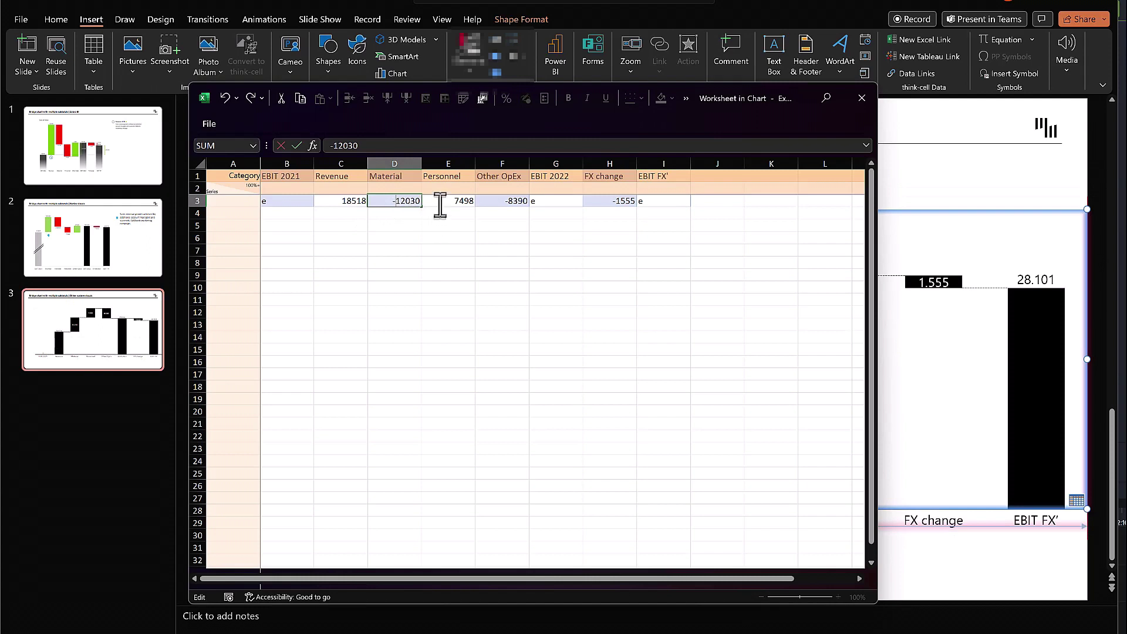
left_click(447, 202)
key("Escape")
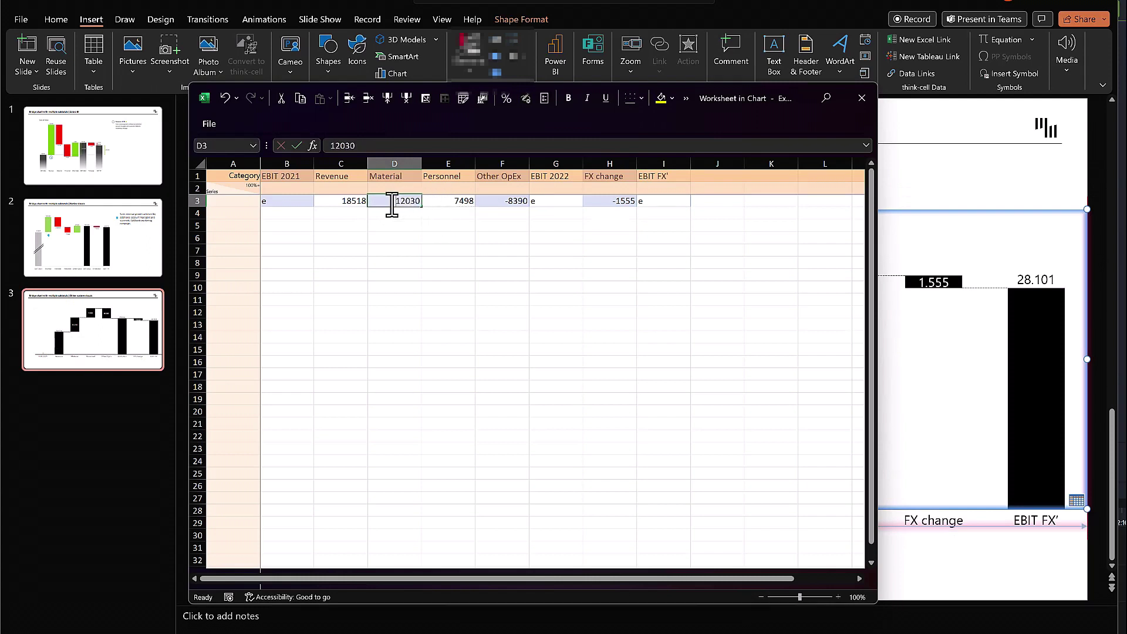
double_click(392, 204)
type("-")
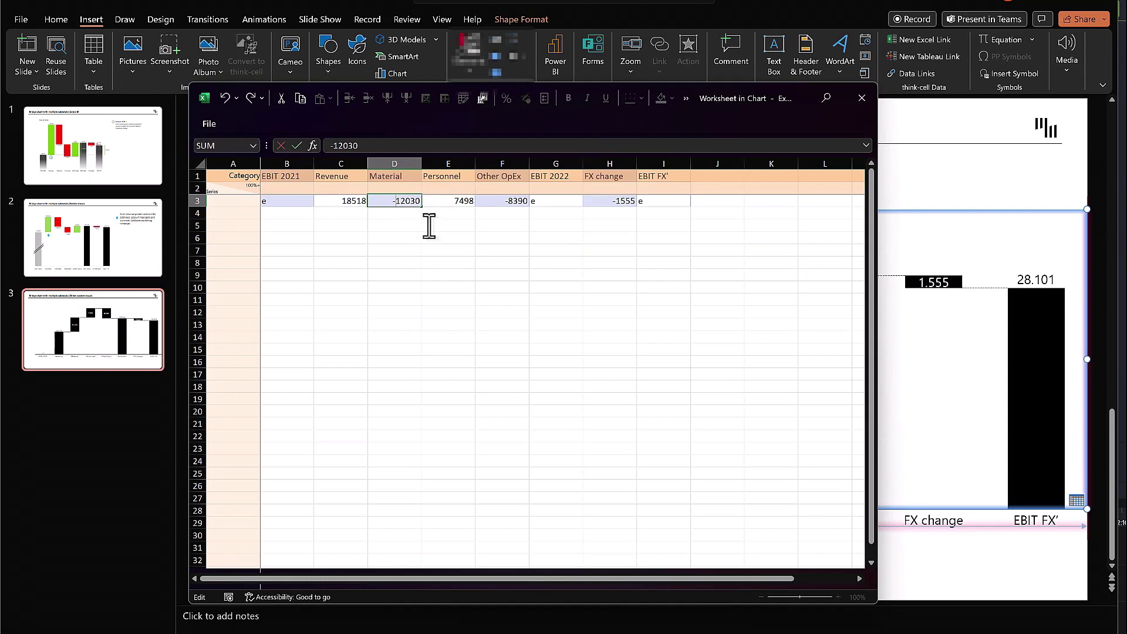
left_click(427, 203)
Set Personnel to -7498 and Other OpEx to 8390, then close the datasheet.
double_click(447, 203)
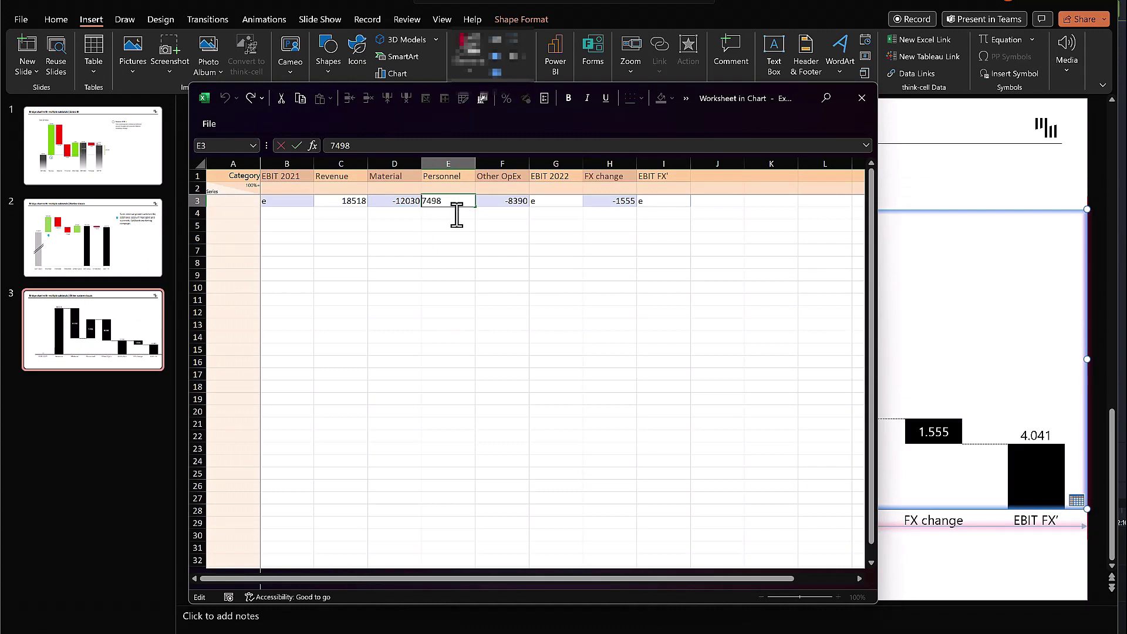
type("-")
key("Return")
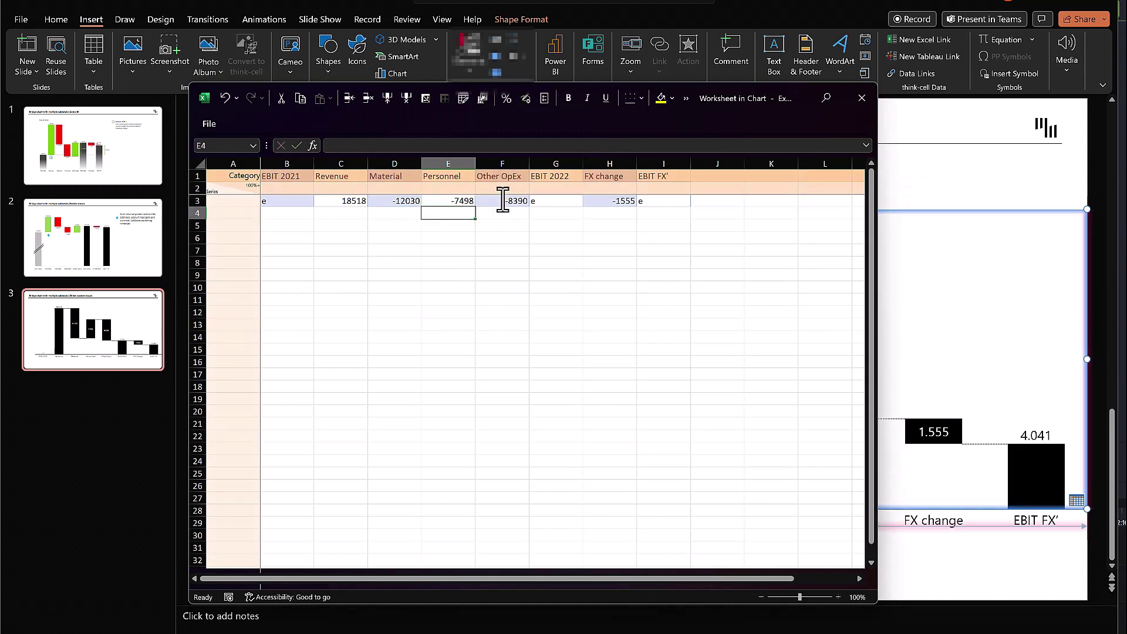
left_click(518, 201)
double_click(489, 202)
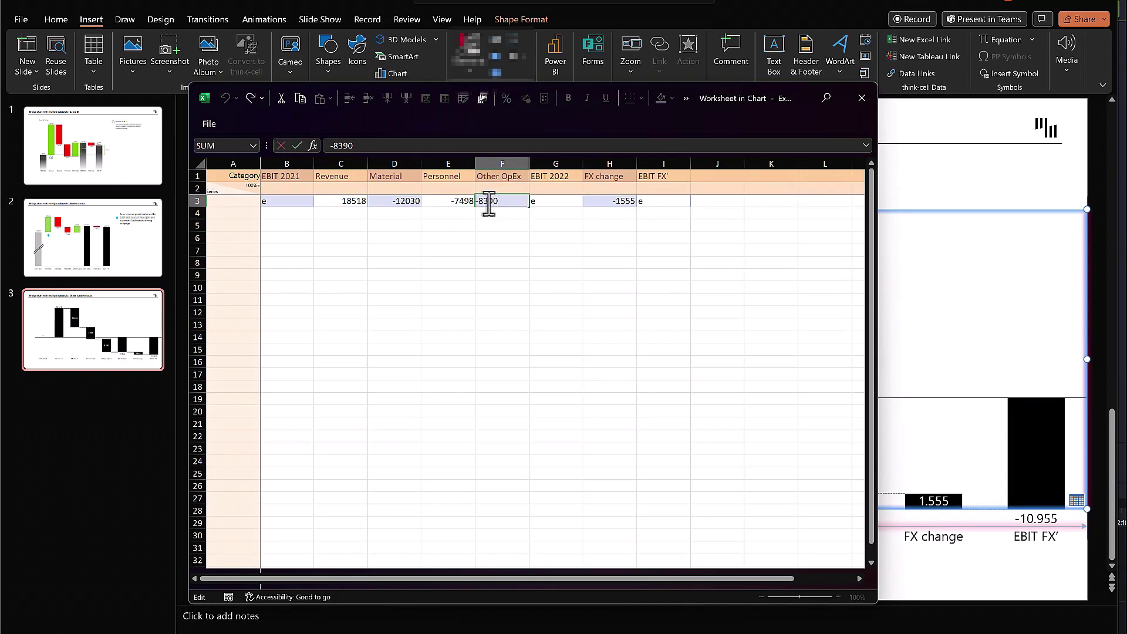
key("Home")
key("Delete")
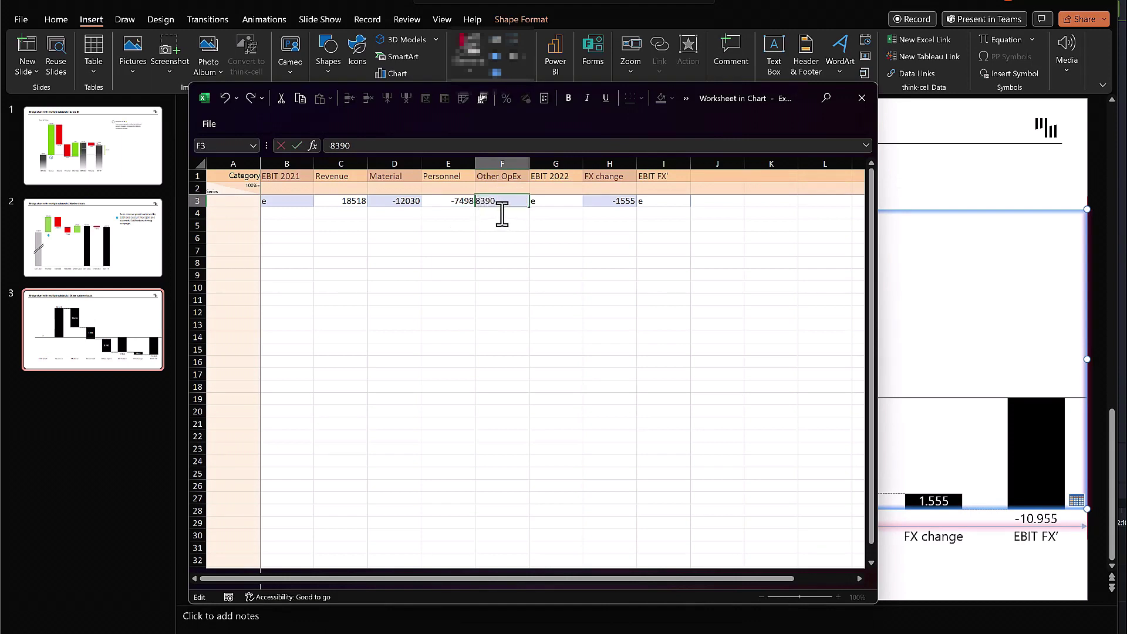
key("Return")
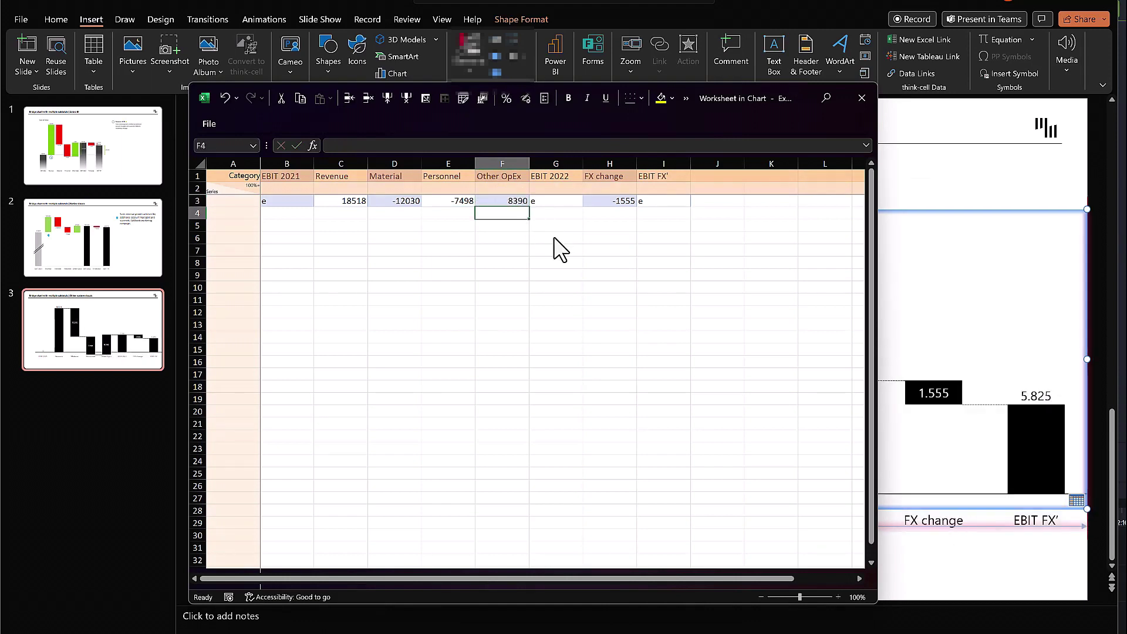
left_click(856, 98)
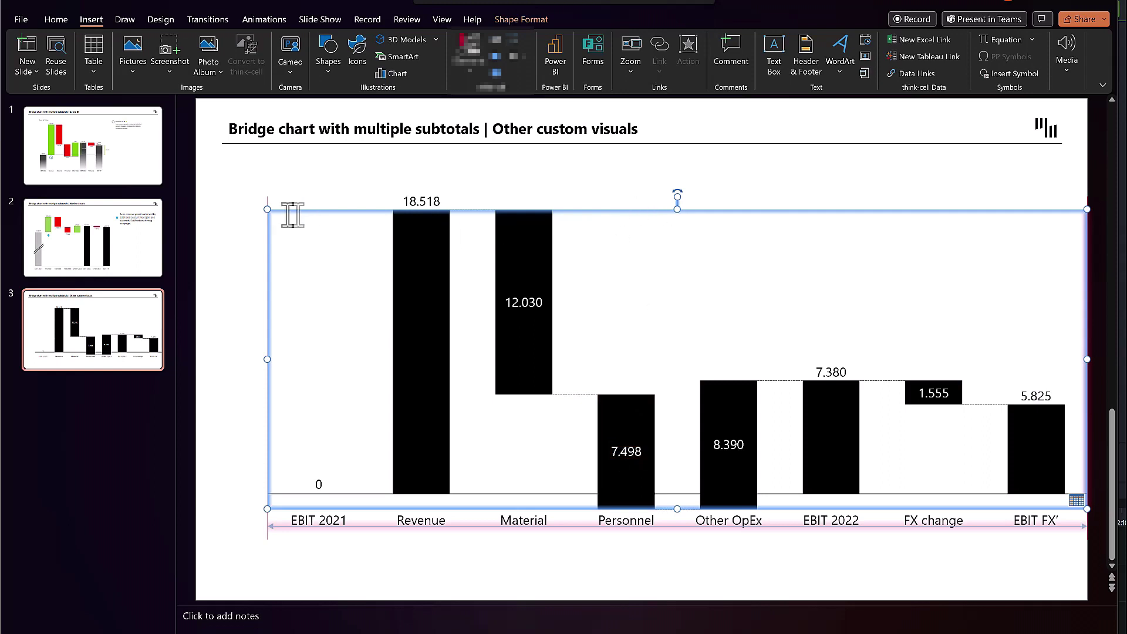
Shrink the chart and copy the original EBIT 2021 figure 42807.
left_click_drag(268, 209, 574, 227)
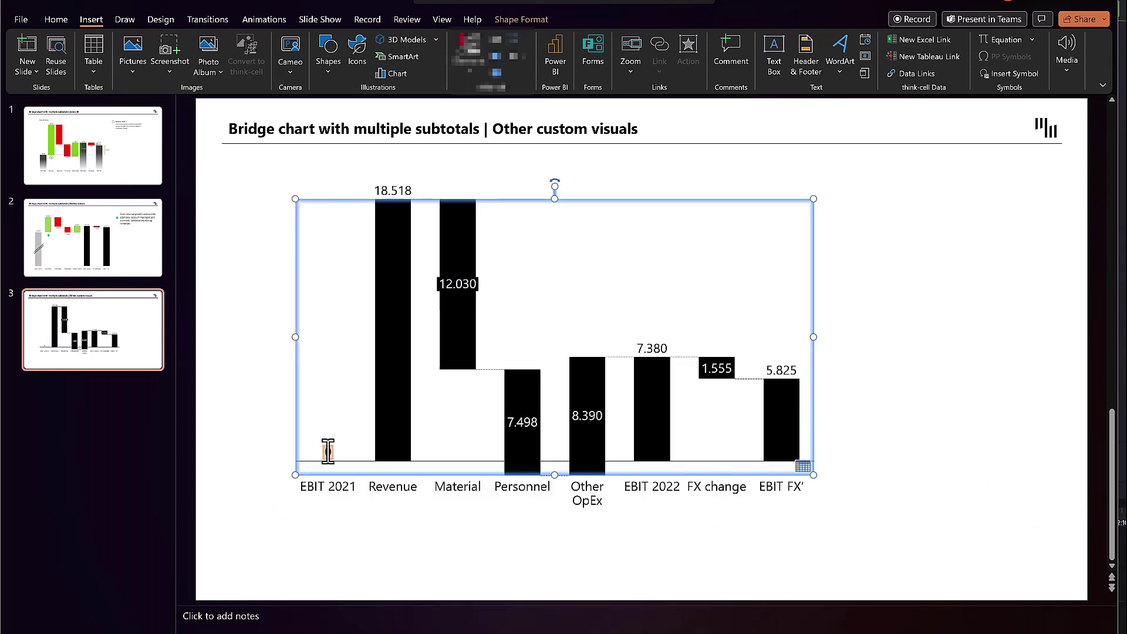
left_click(803, 466)
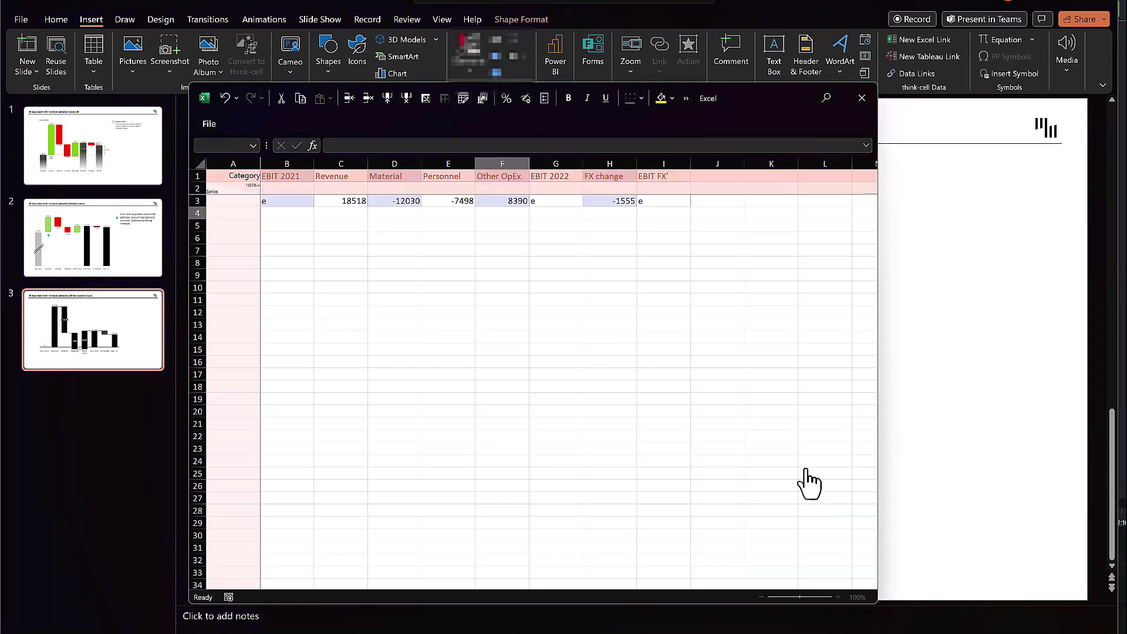
left_click(276, 203)
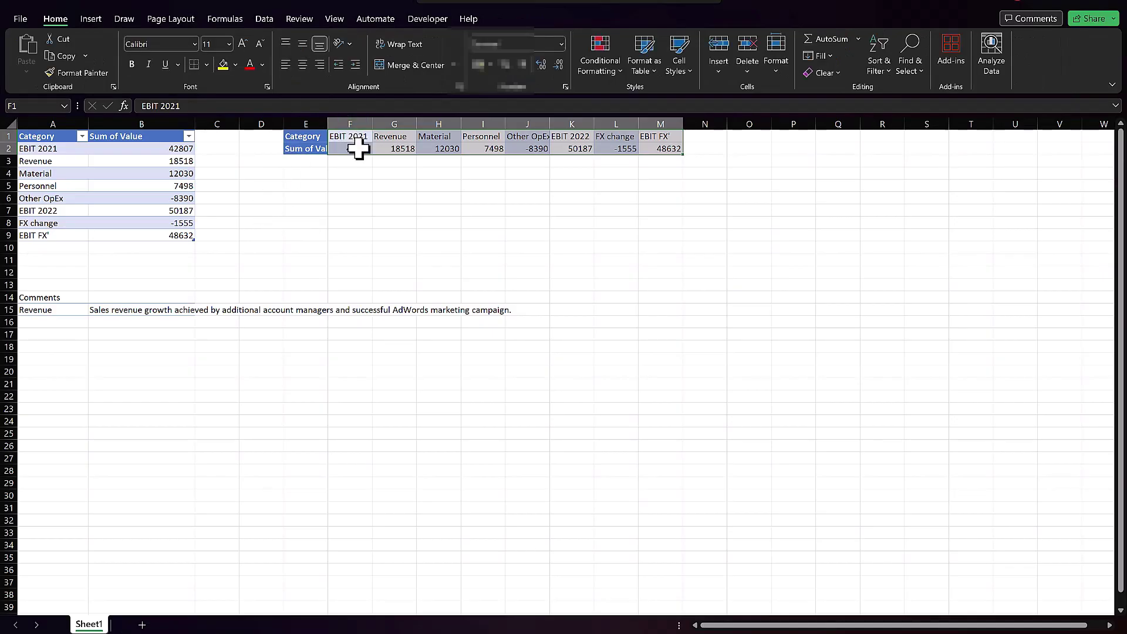
left_click(359, 149)
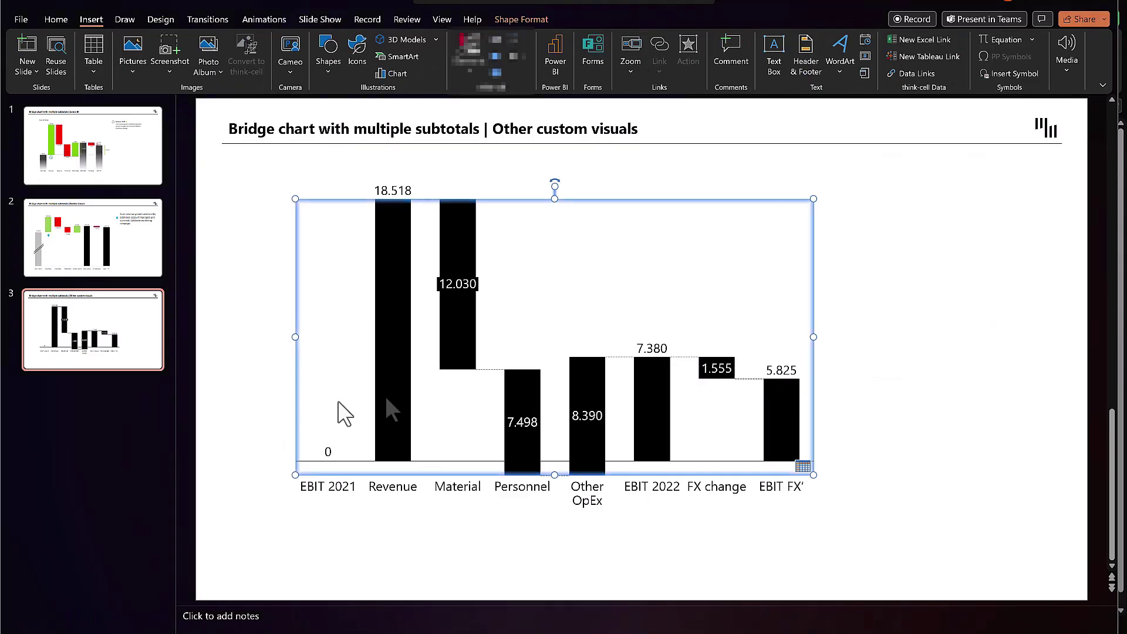
Paste 42807 into cell B3 as the EBIT 2021 value and close the datasheet.
left_click(801, 467)
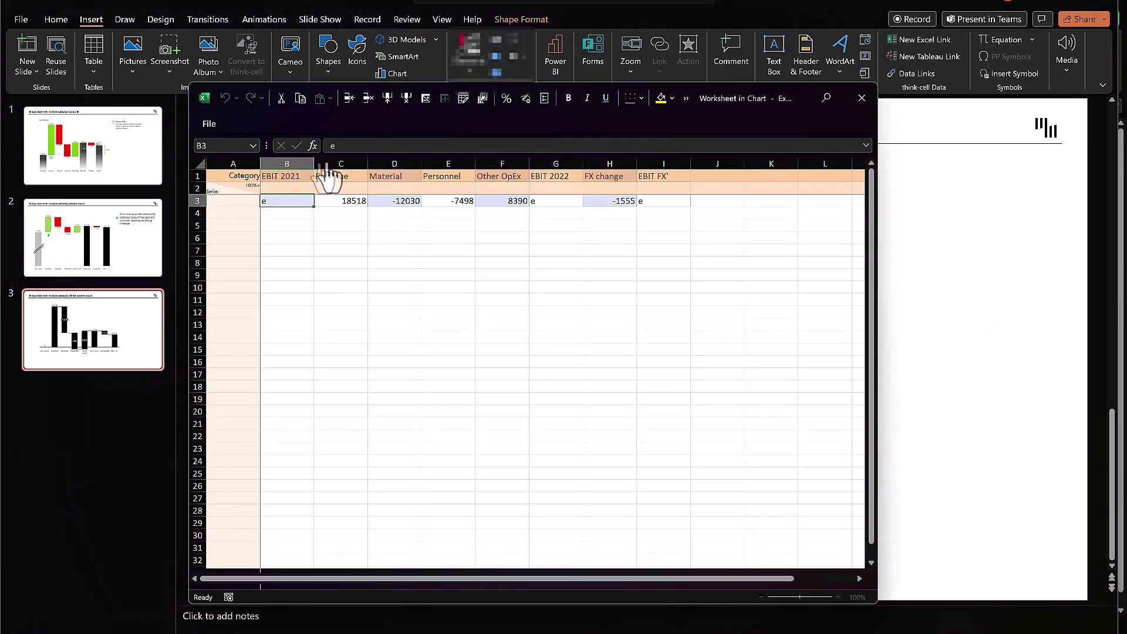
left_click(285, 201)
type("42807")
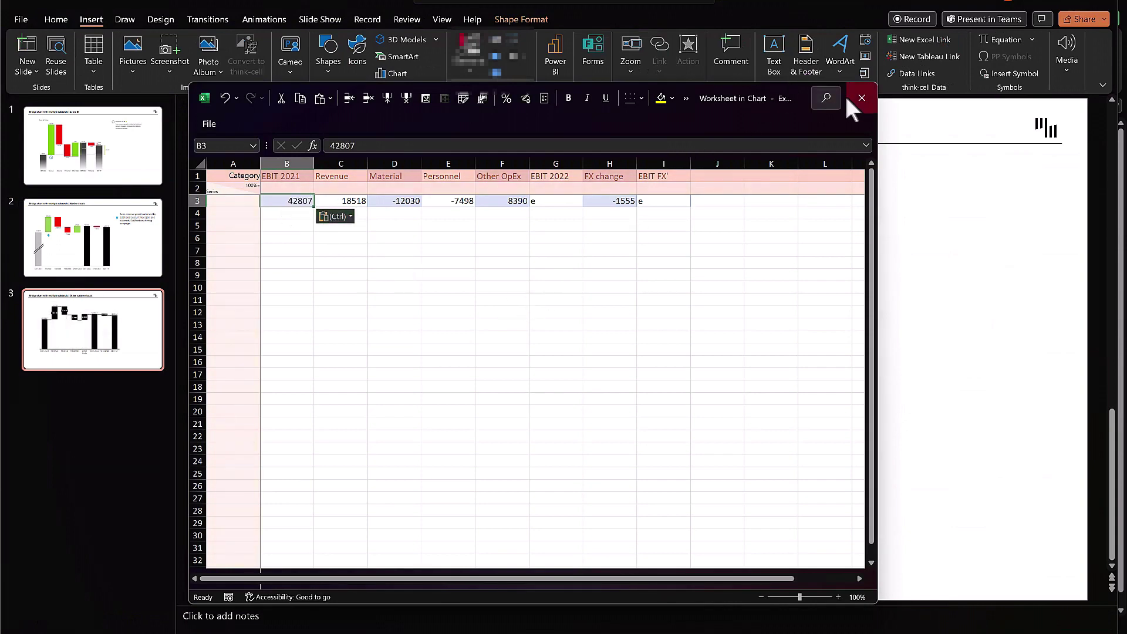
left_click(860, 98)
left_click(957, 241)
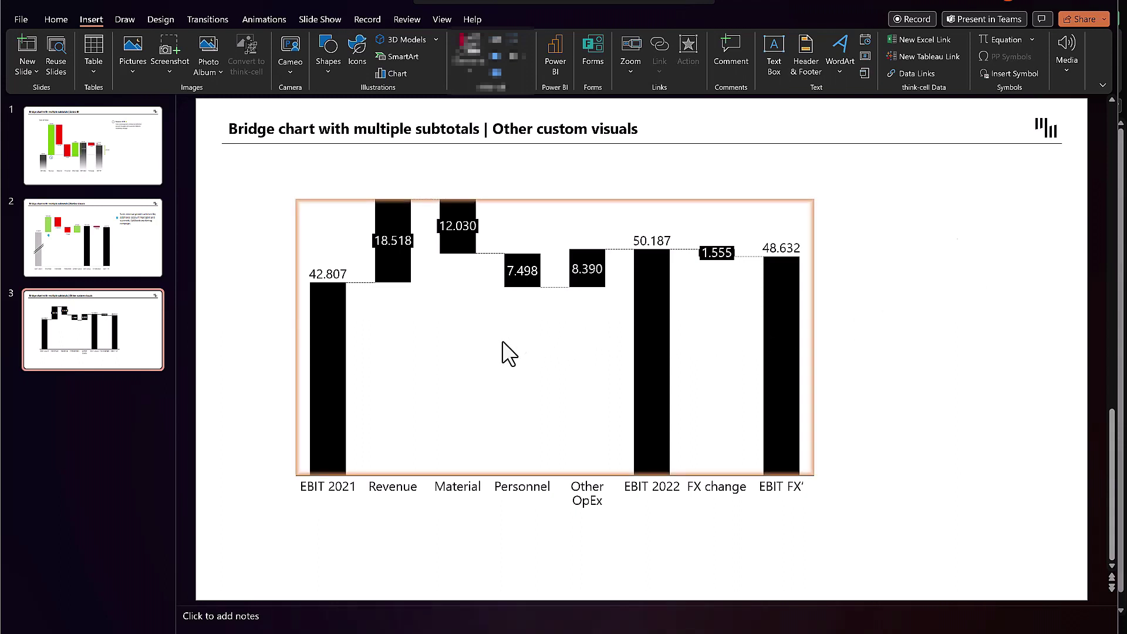
Enlarge the bridge chart from its bottom-right handle so every category label fits on one line.
left_click(504, 355)
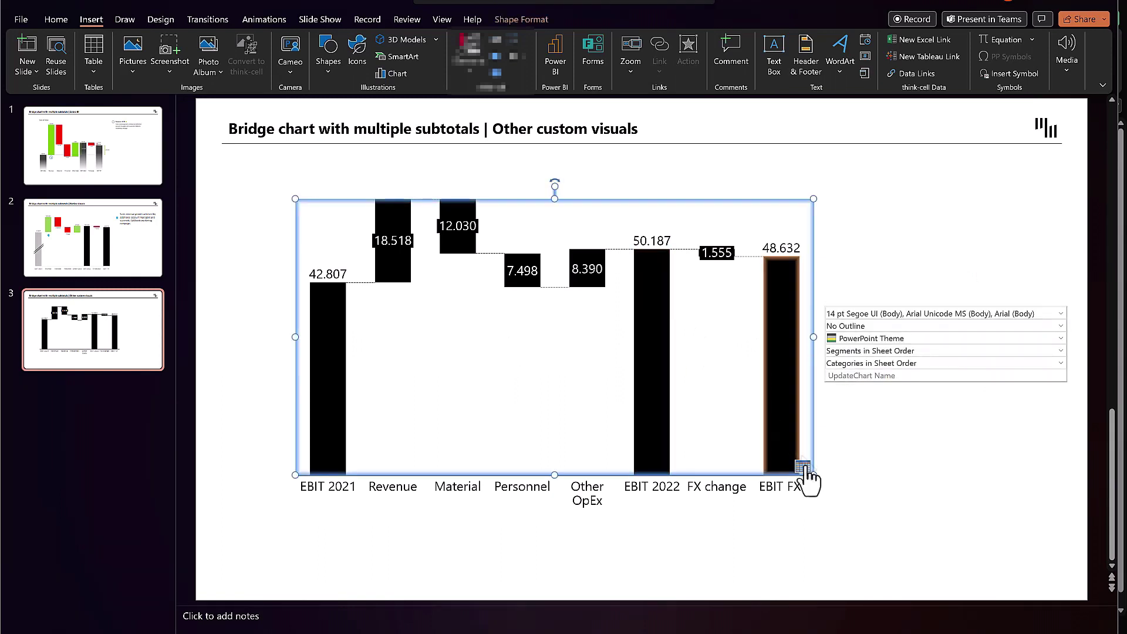
left_click_drag(826, 481, 838, 511)
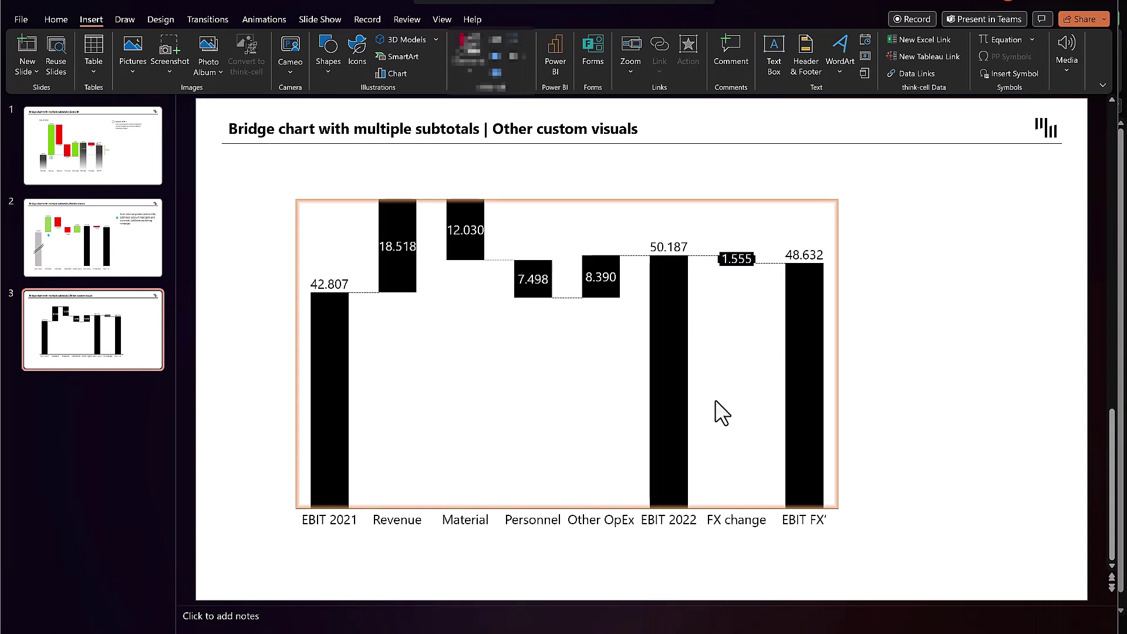
left_click(326, 374)
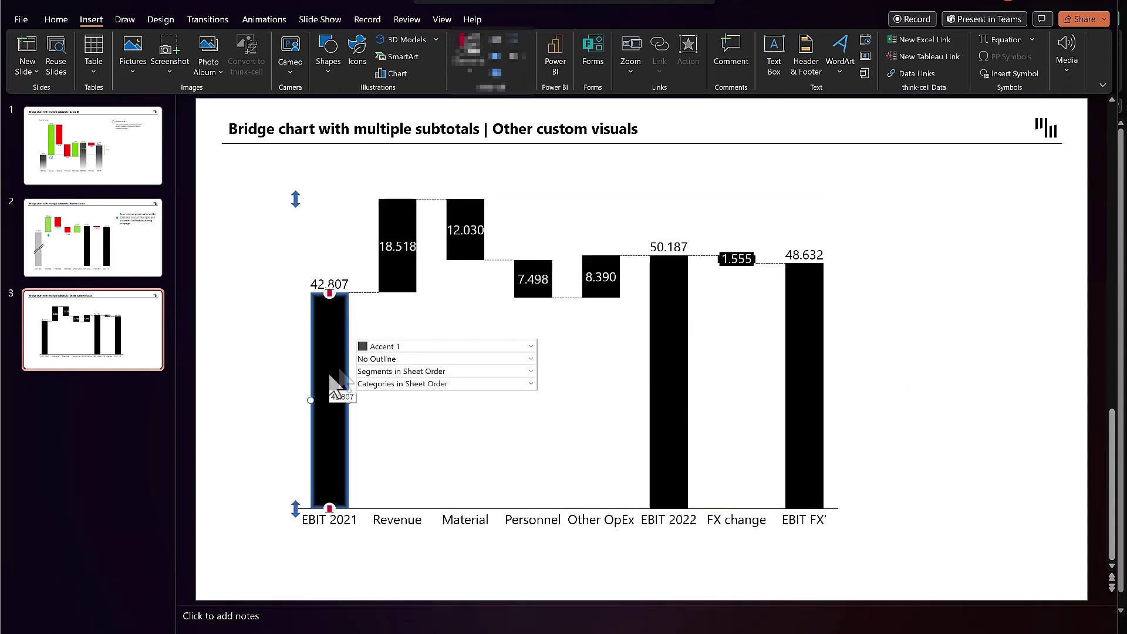
Fill the EBIT 2021 bar Light Gray and the Revenue bar green.
left_click(374, 346)
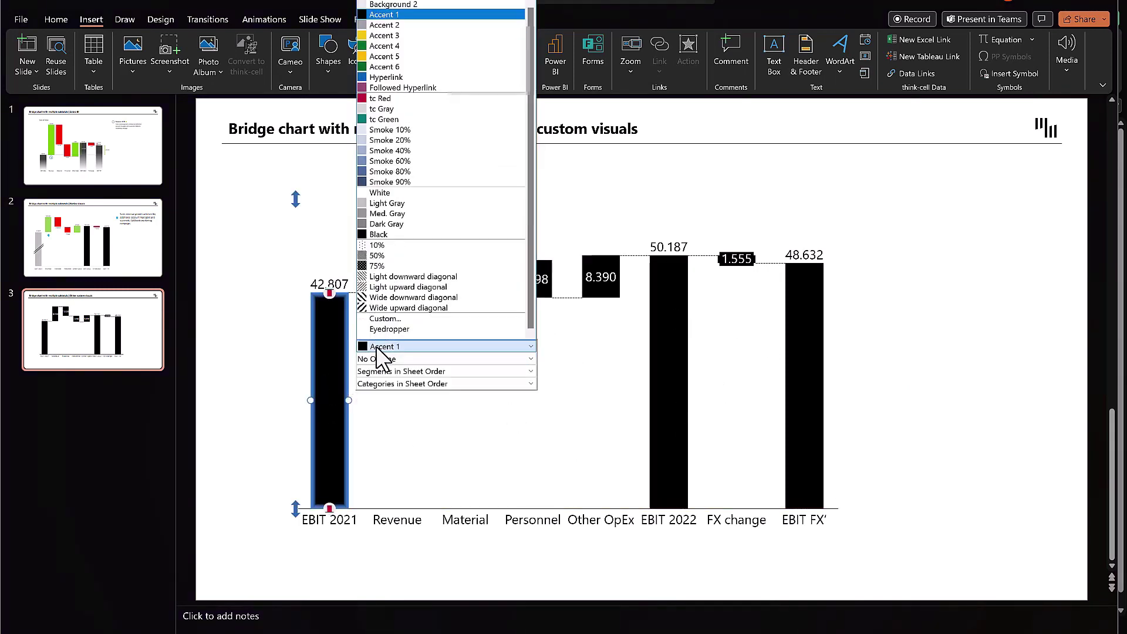
left_click(379, 205)
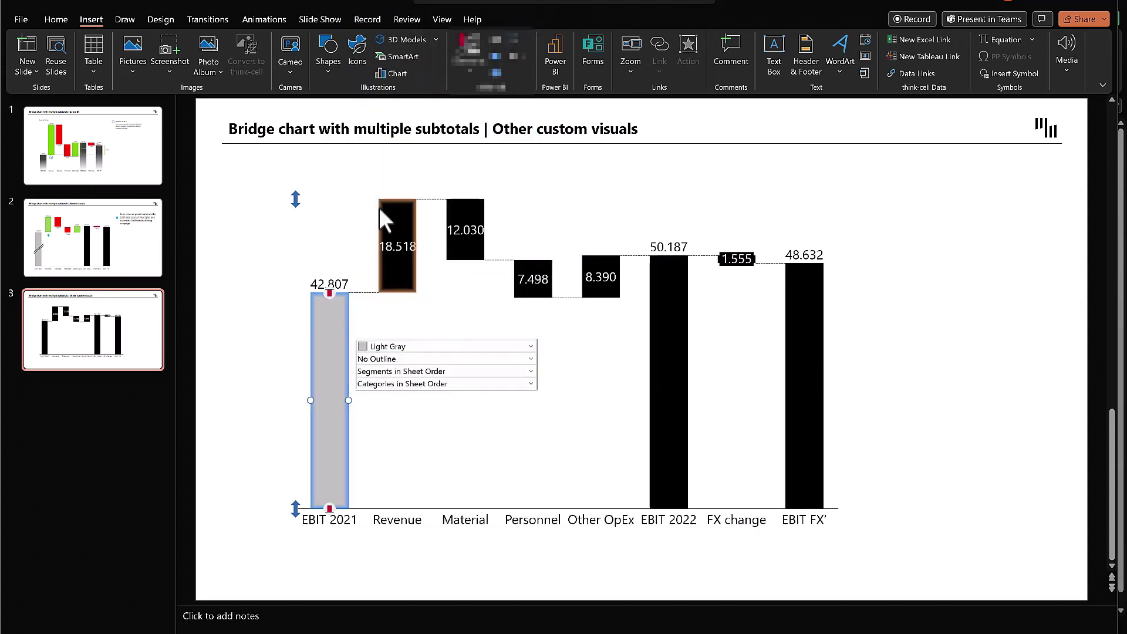
left_click(390, 219)
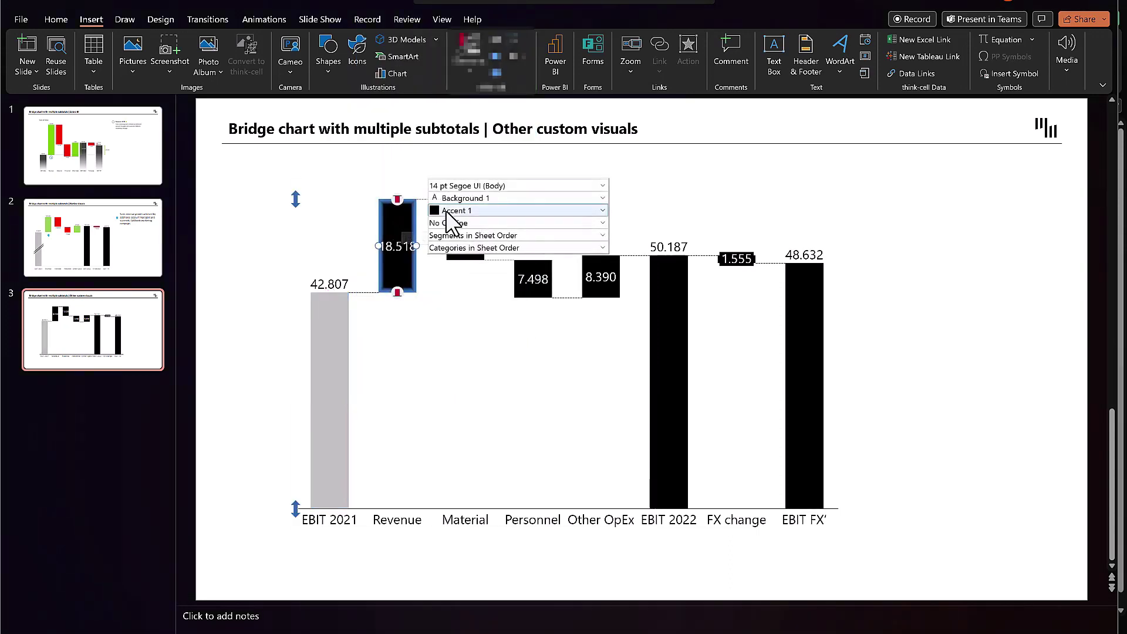
left_click(445, 211)
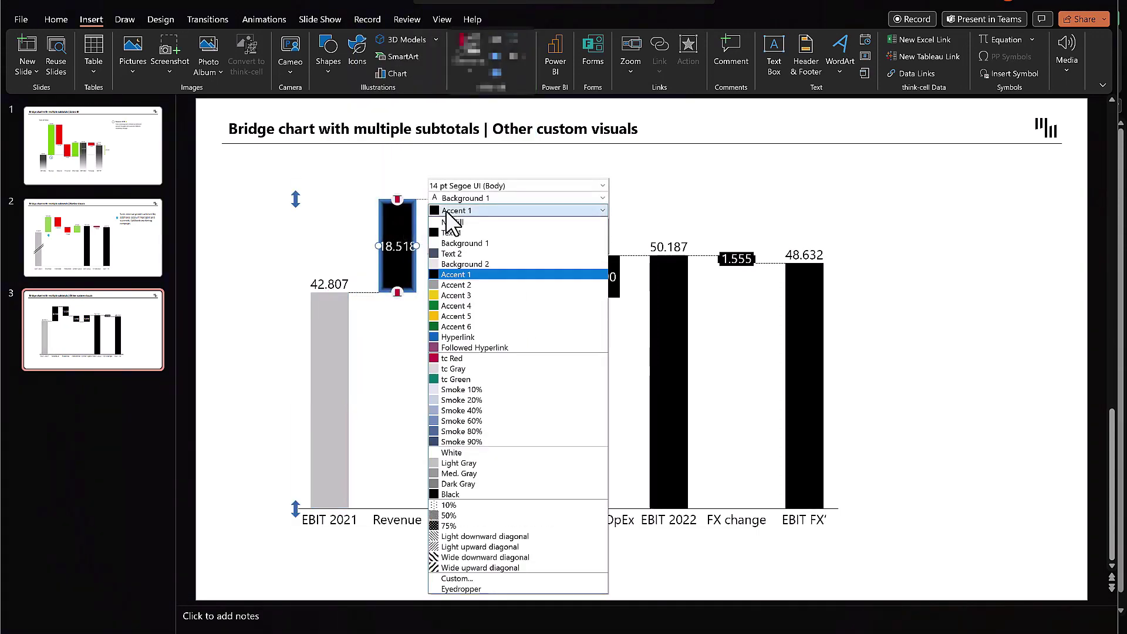
left_click(470, 307)
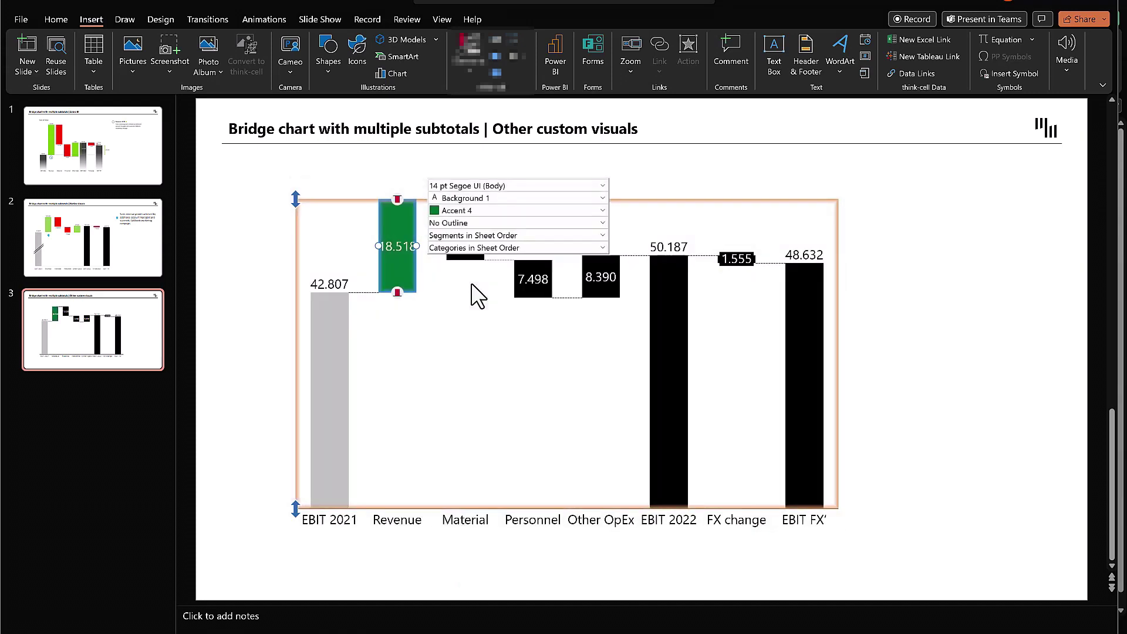
left_click(467, 280)
Fill the Material and Personnel bars tc Red.
left_click(459, 250)
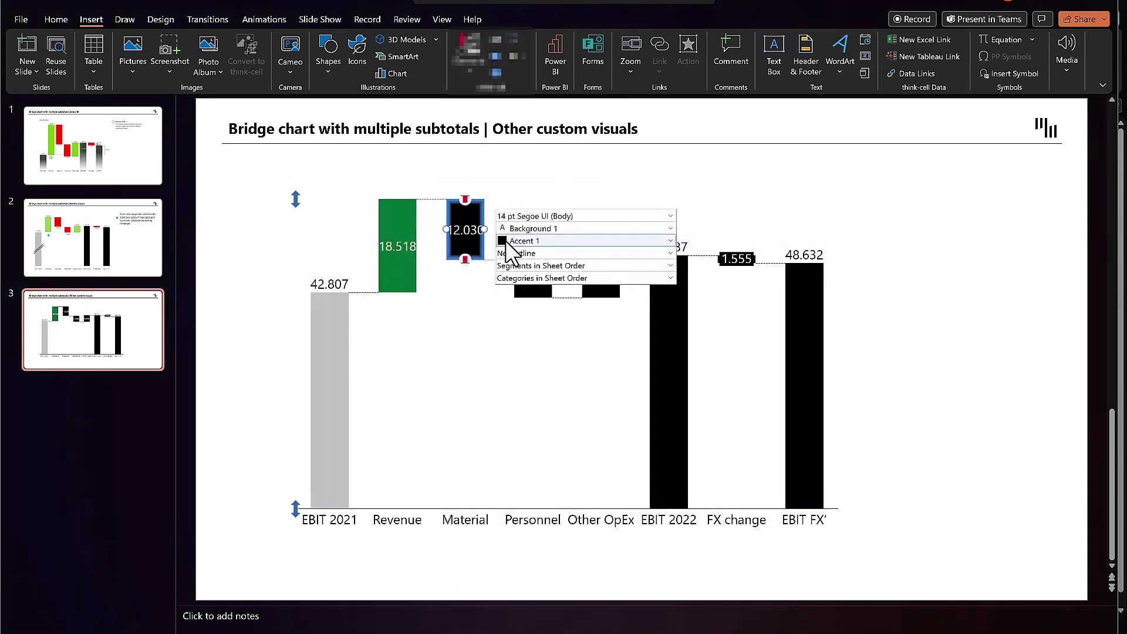
left_click(514, 241)
left_click(516, 389)
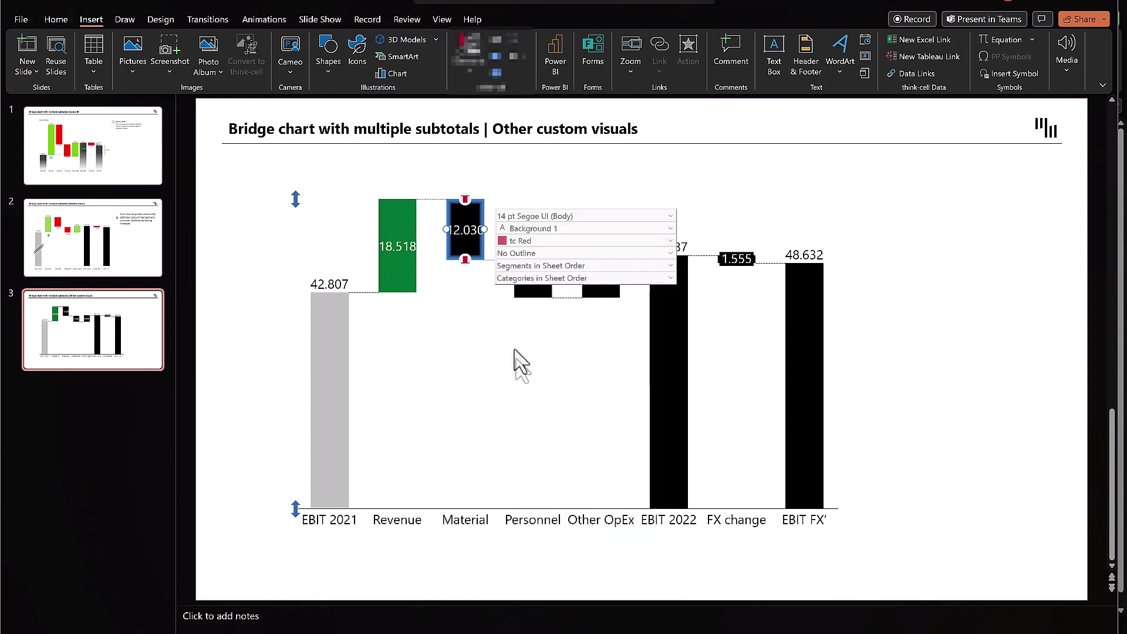
left_click(499, 332)
left_click(531, 283)
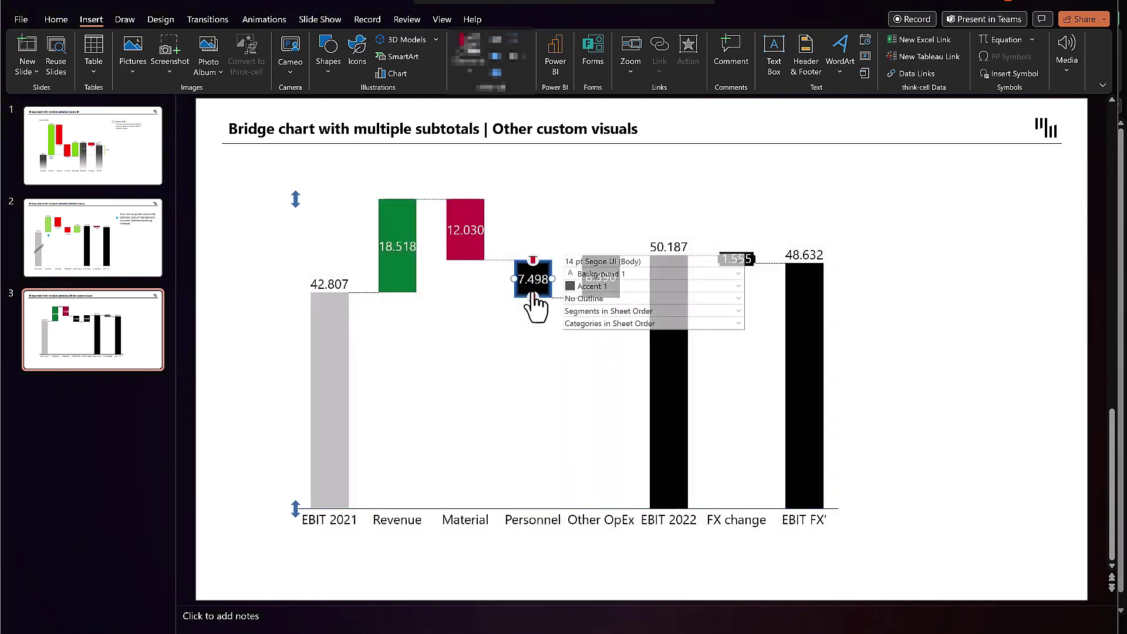
left_click(581, 286)
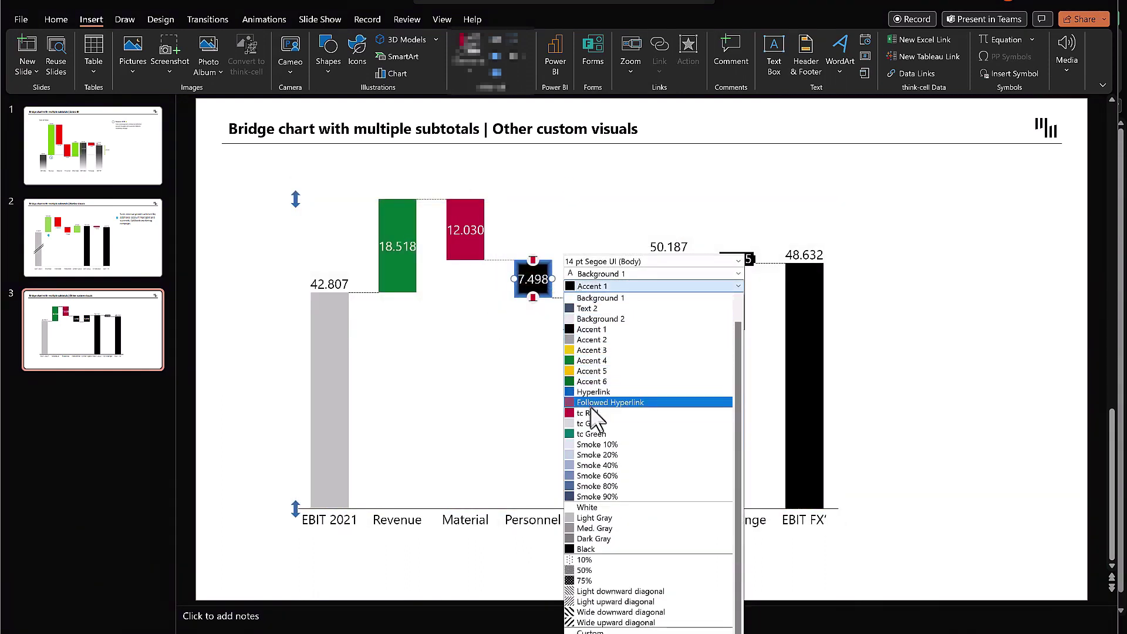
left_click(581, 399)
left_click(584, 302)
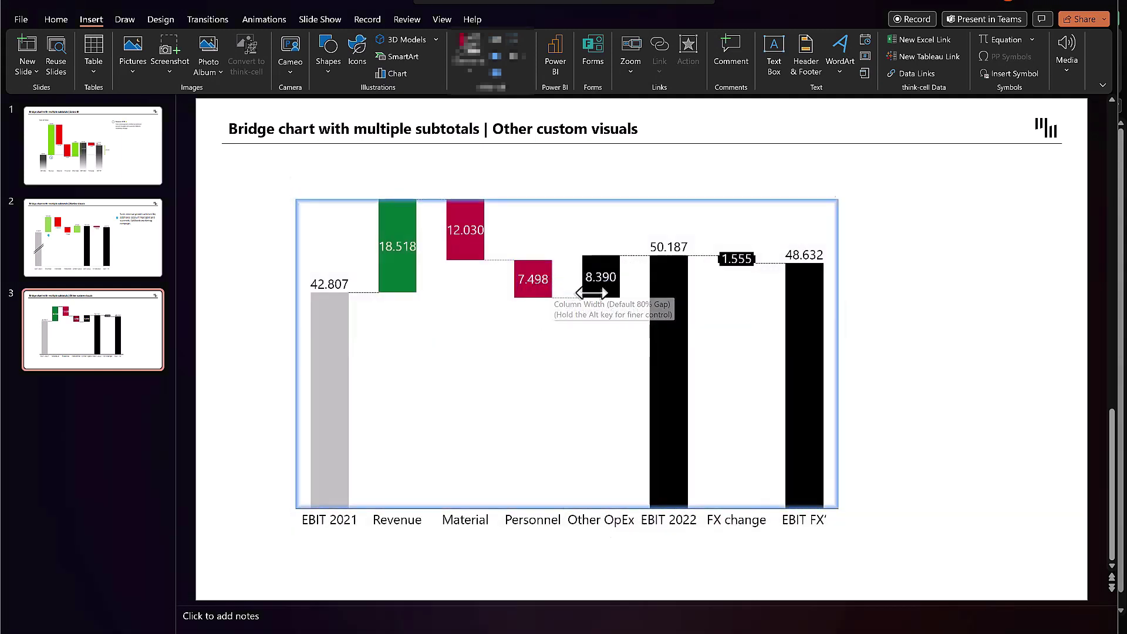
Fill the Other OpEx bar green.
left_click(599, 289)
left_click(645, 285)
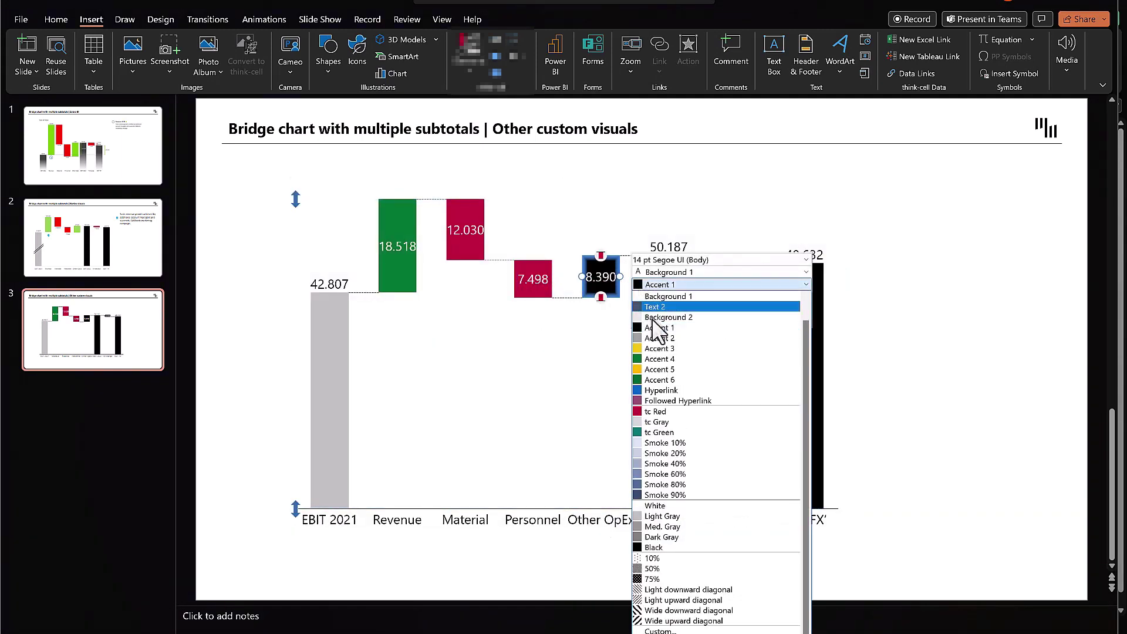
left_click(655, 359)
left_click(658, 334)
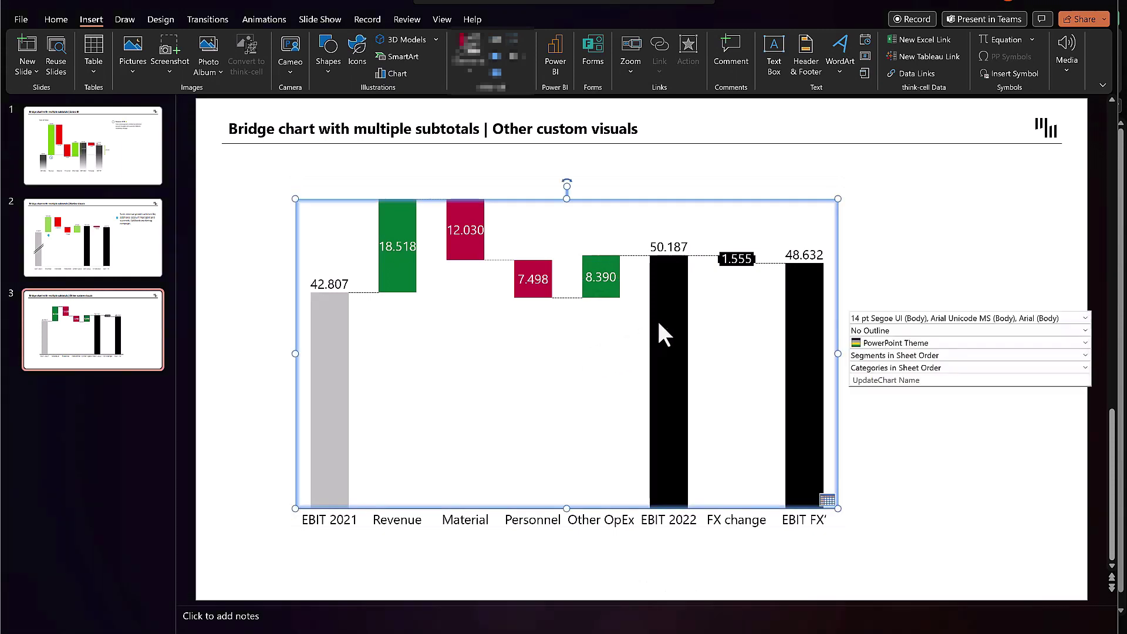
left_click(660, 332)
Move the 1.555 label above the FX change bar and fill that bar green.
left_click(736, 259)
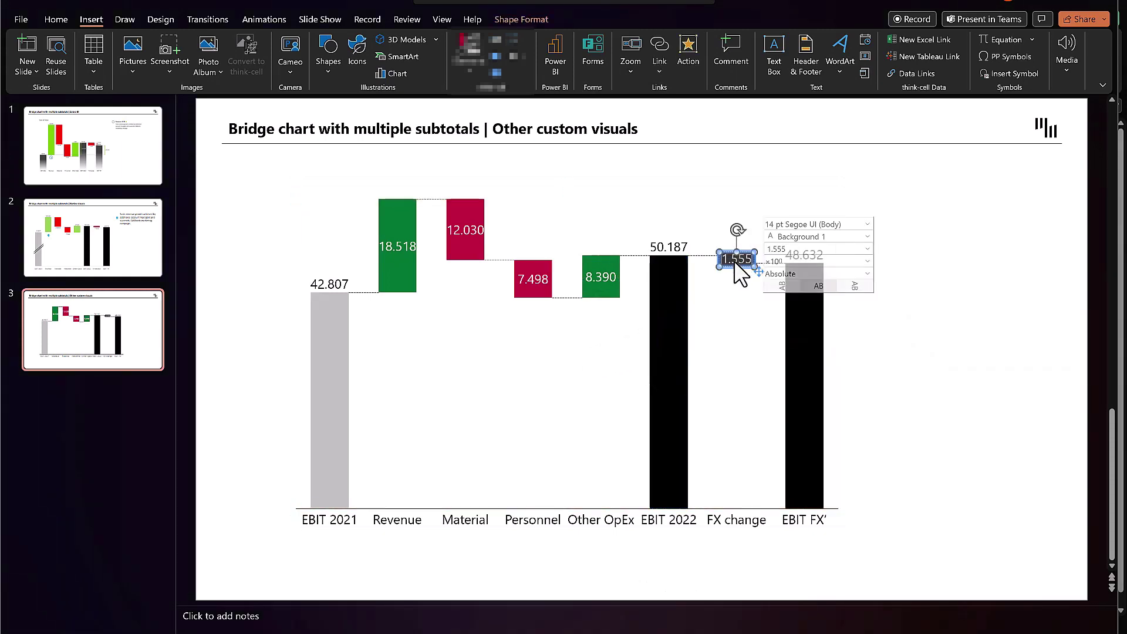
left_click_drag(734, 261, 737, 261)
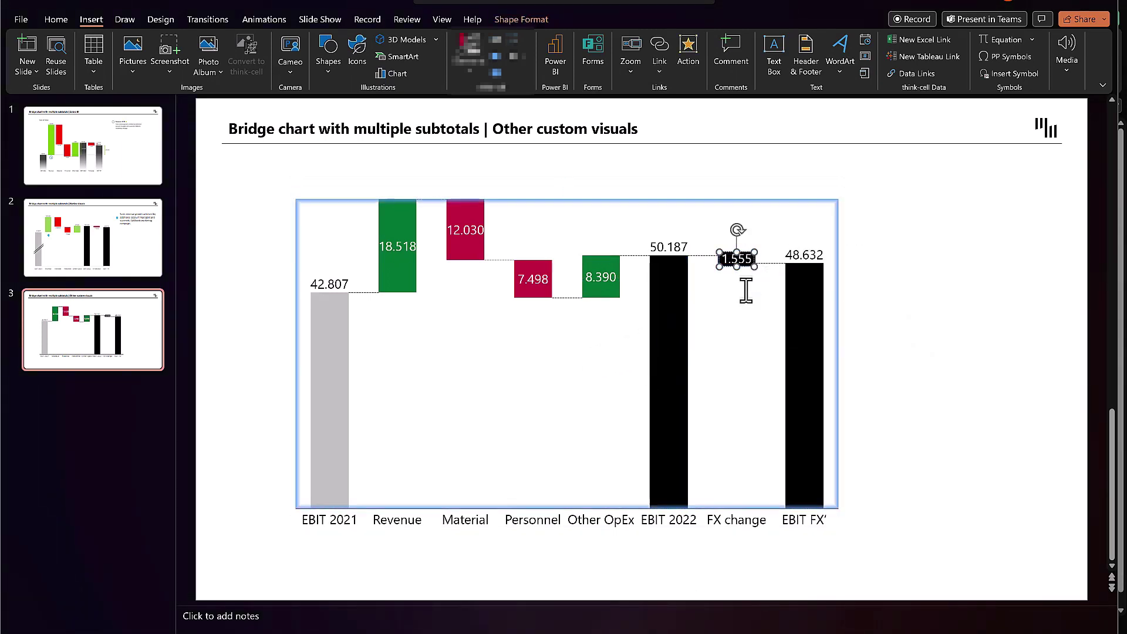
left_click(752, 259)
left_click_drag(752, 259, 749, 247)
left_click(748, 261)
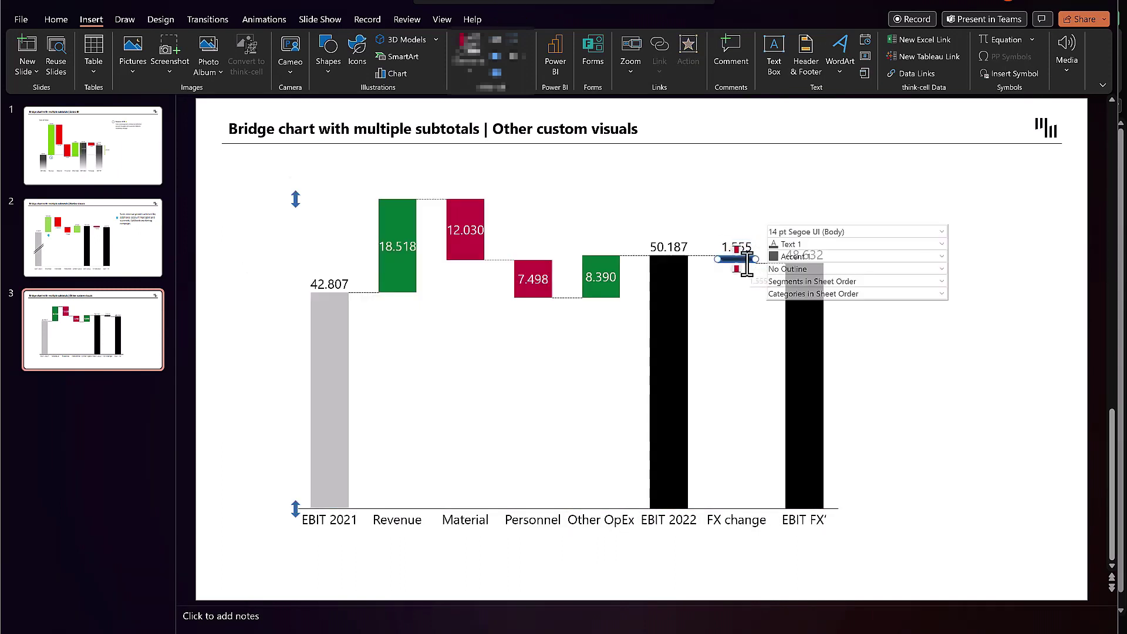
left_click(787, 256)
left_click(793, 350)
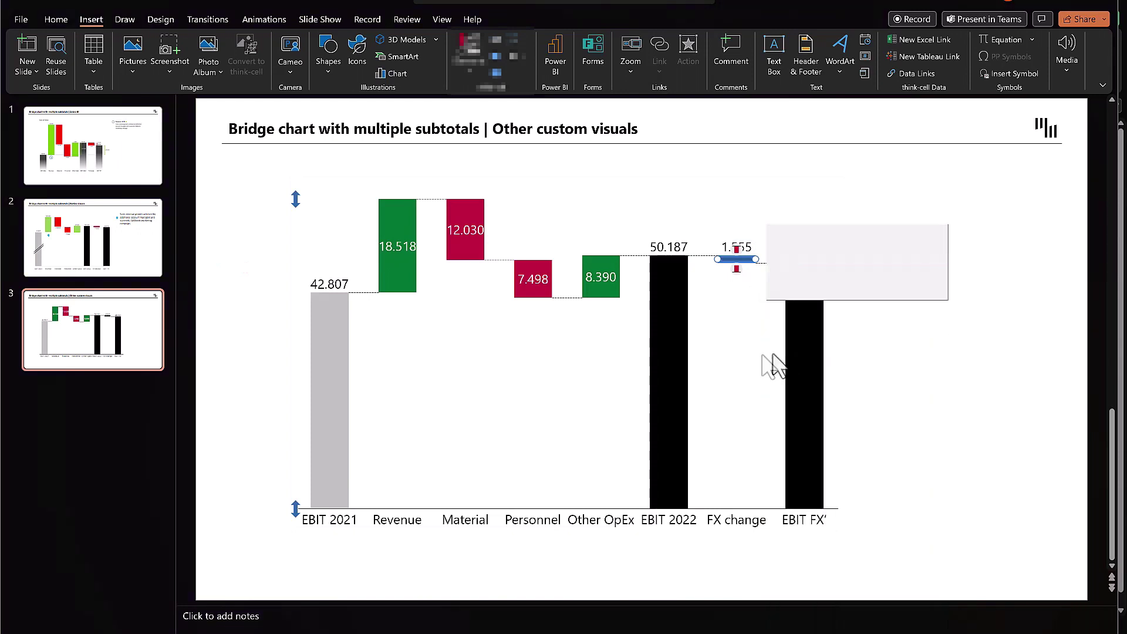
left_click(920, 380)
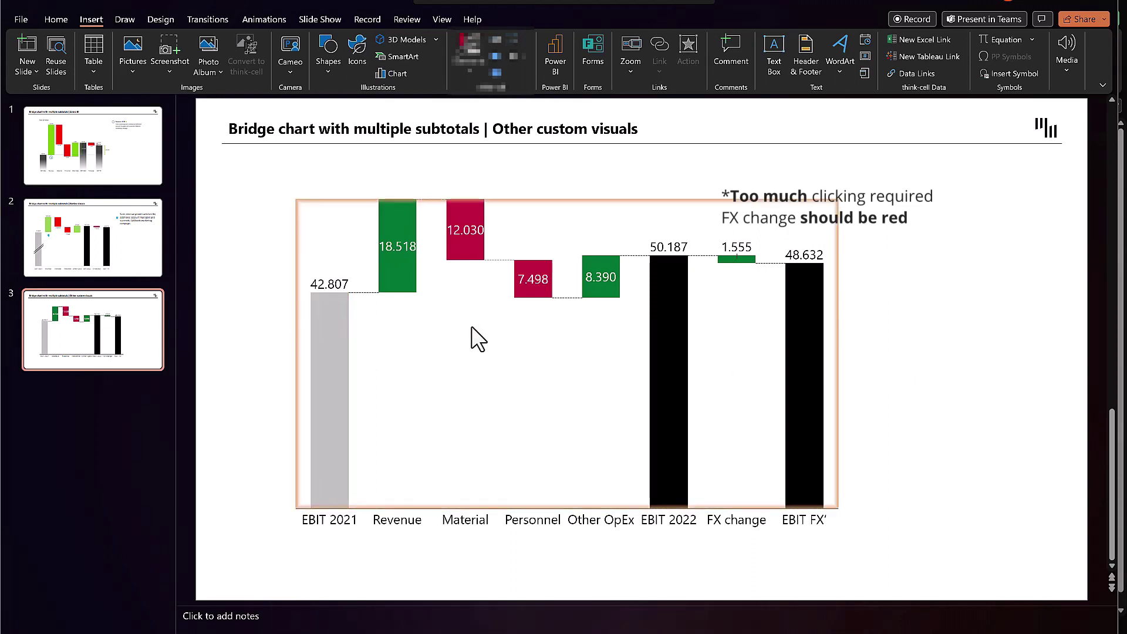
Widen the bridge chart from its right-middle handle and shift it left on the slide.
left_click(835, 346)
left_click_drag(838, 355, 869, 354)
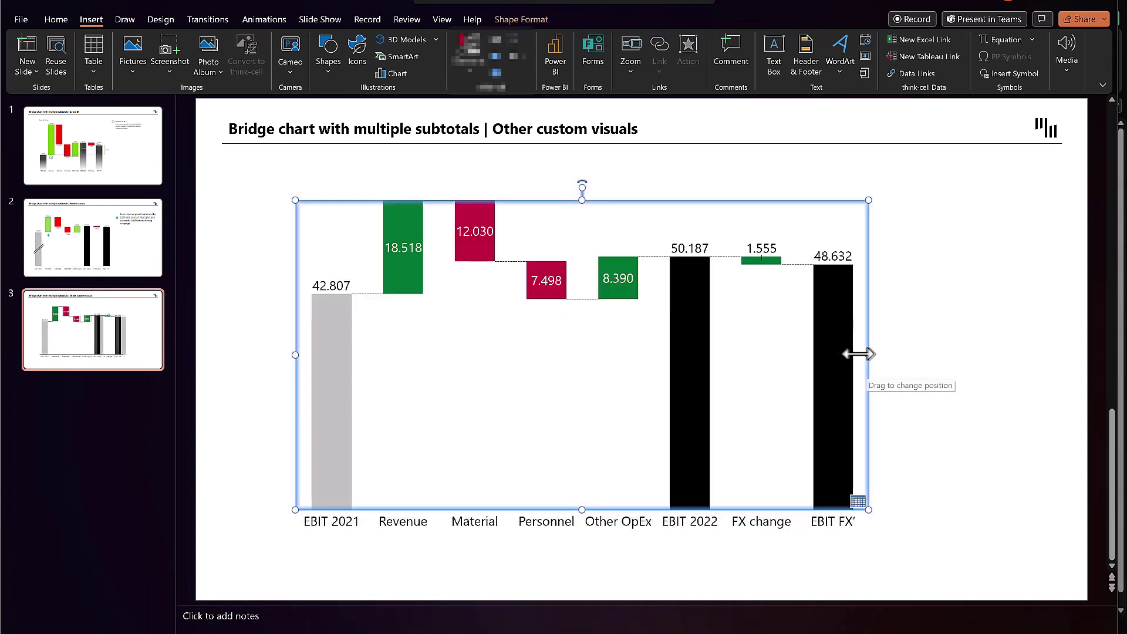
left_click(946, 343)
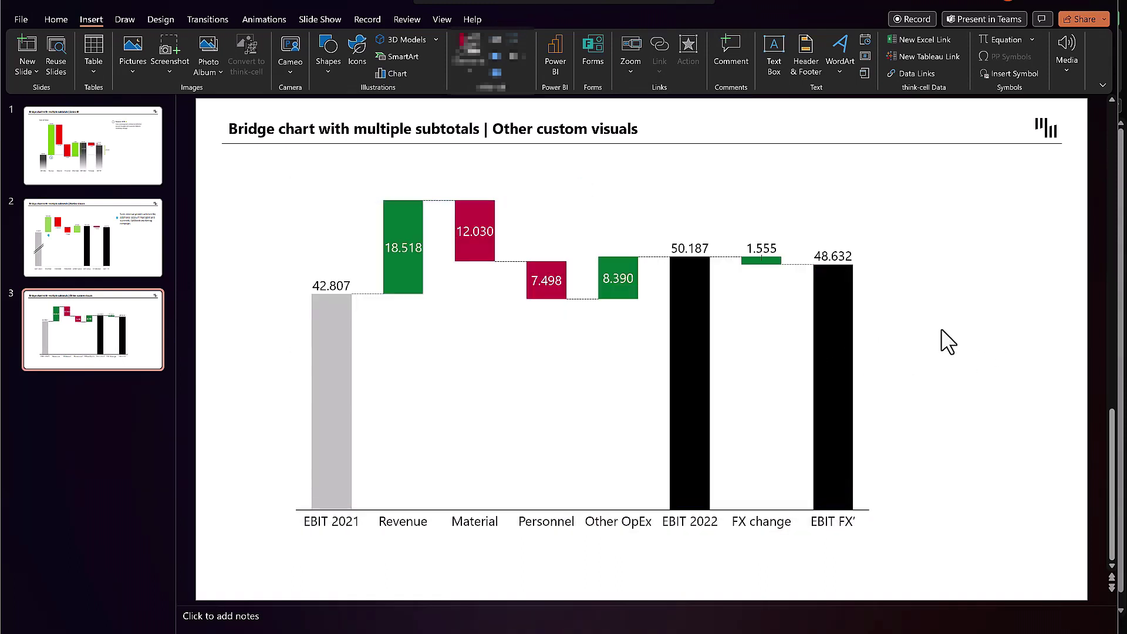
left_click_drag(456, 371, 420, 371)
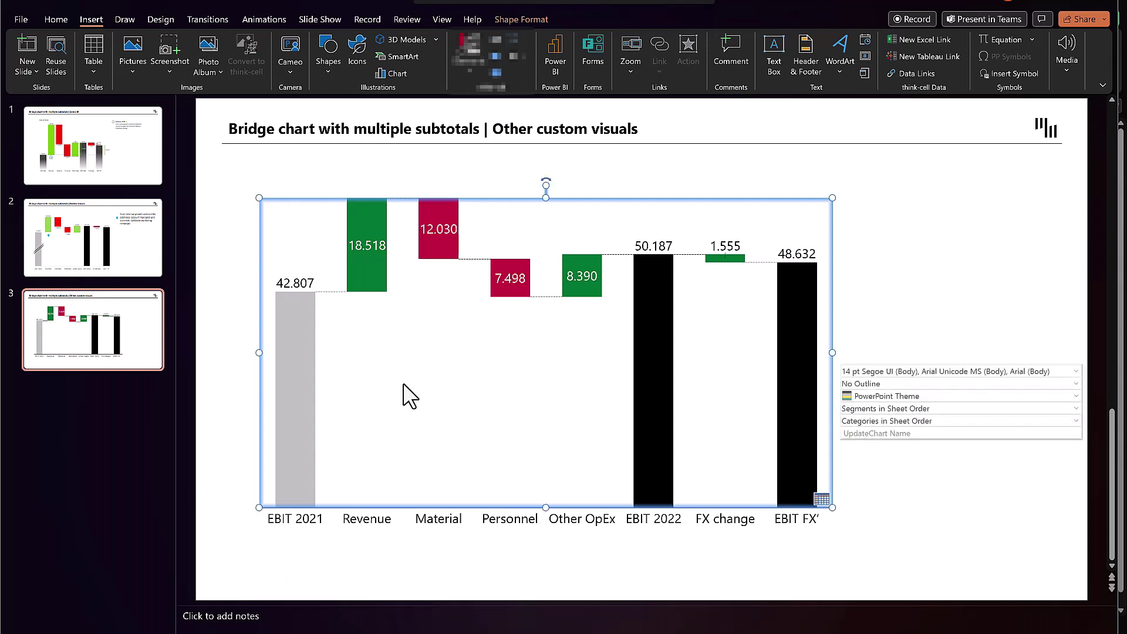
left_click(301, 318)
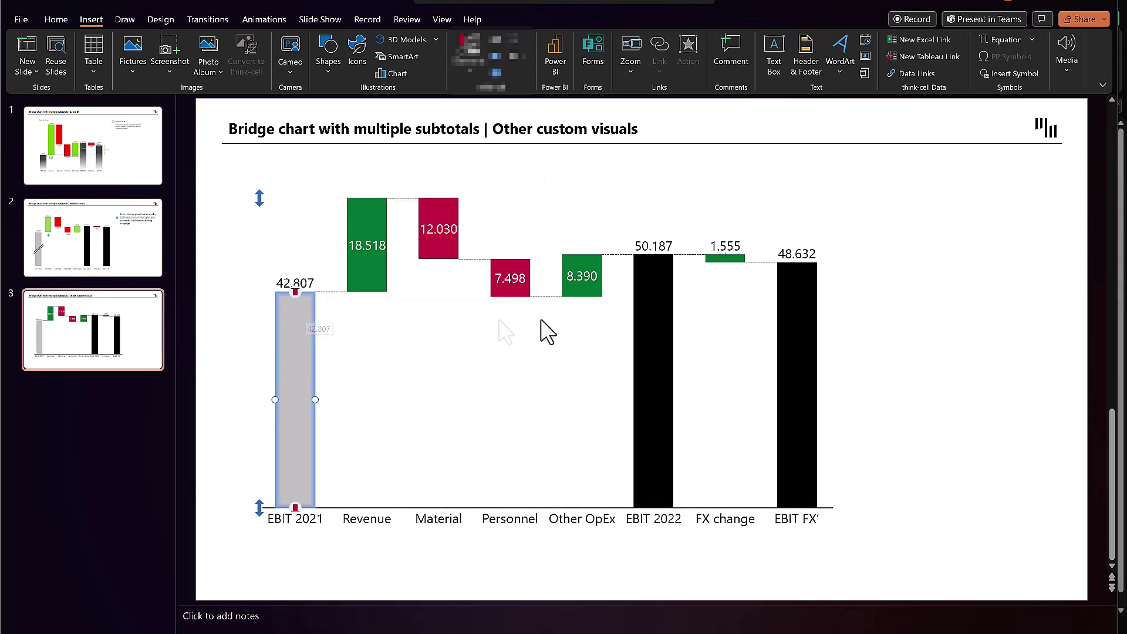
Add difference arrows: +17% from EBIT 2022 and +14% from EBIT 2021 to EBIT FX'.
left_click(649, 315, "ctrl")
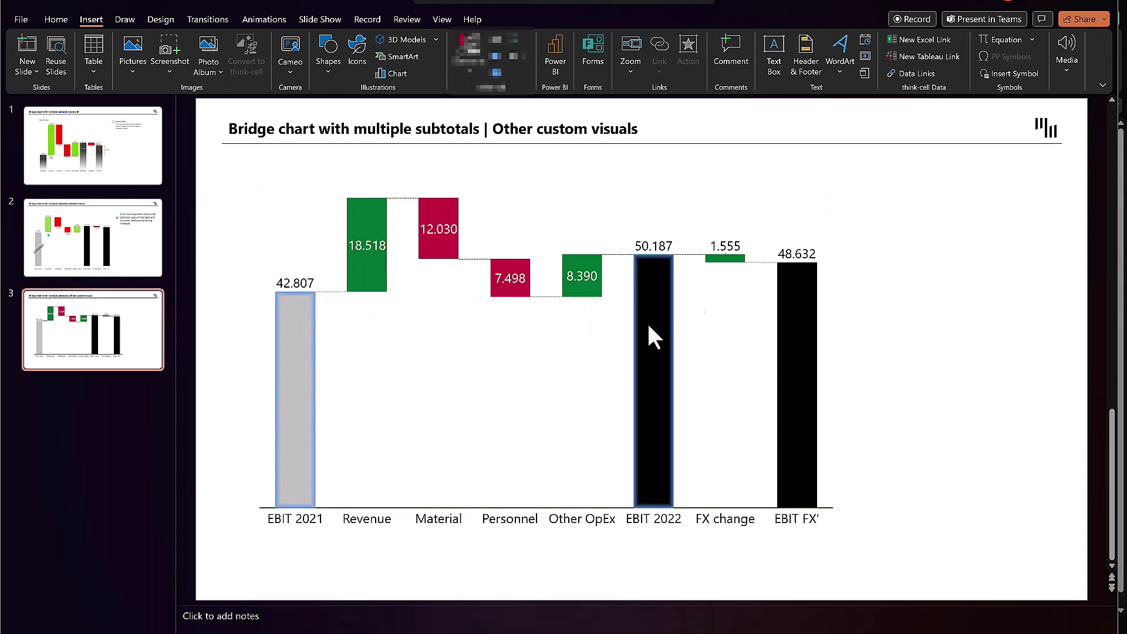
right_click(647, 322)
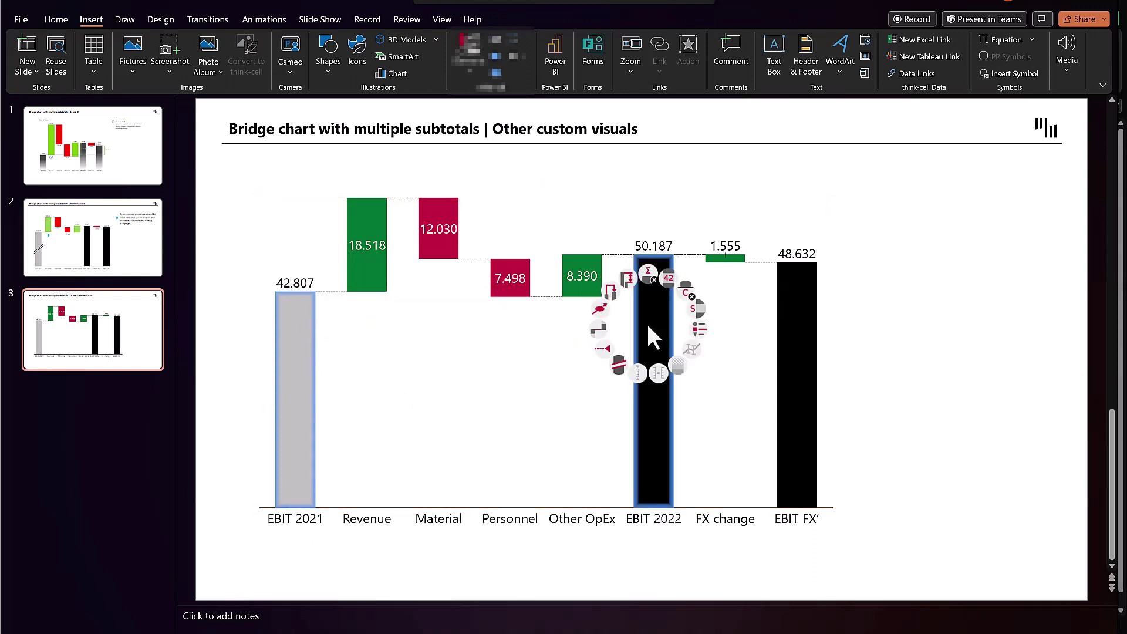
left_click(629, 278)
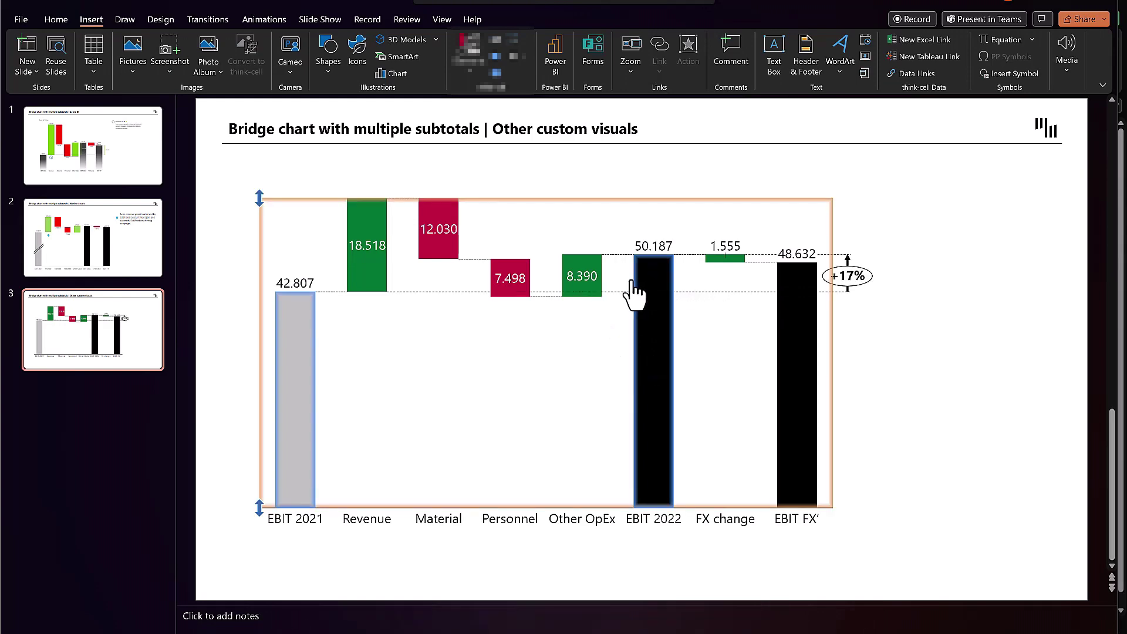
key("Page_Up")
key("Page_Up")
key("Page_Down")
key("Page_Down")
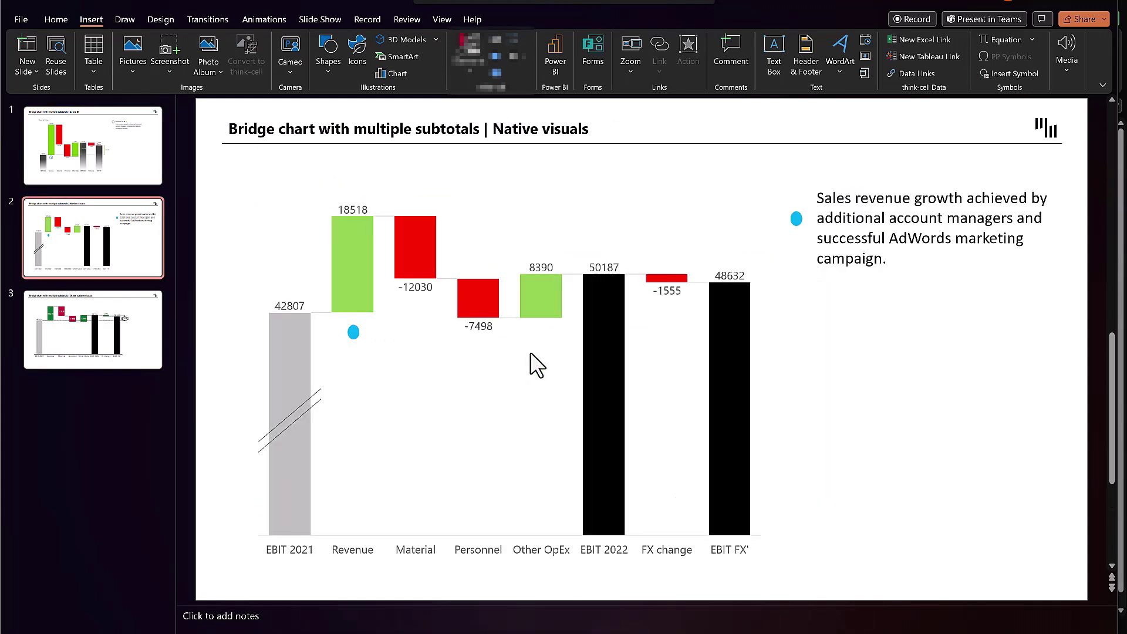
left_click(530, 355)
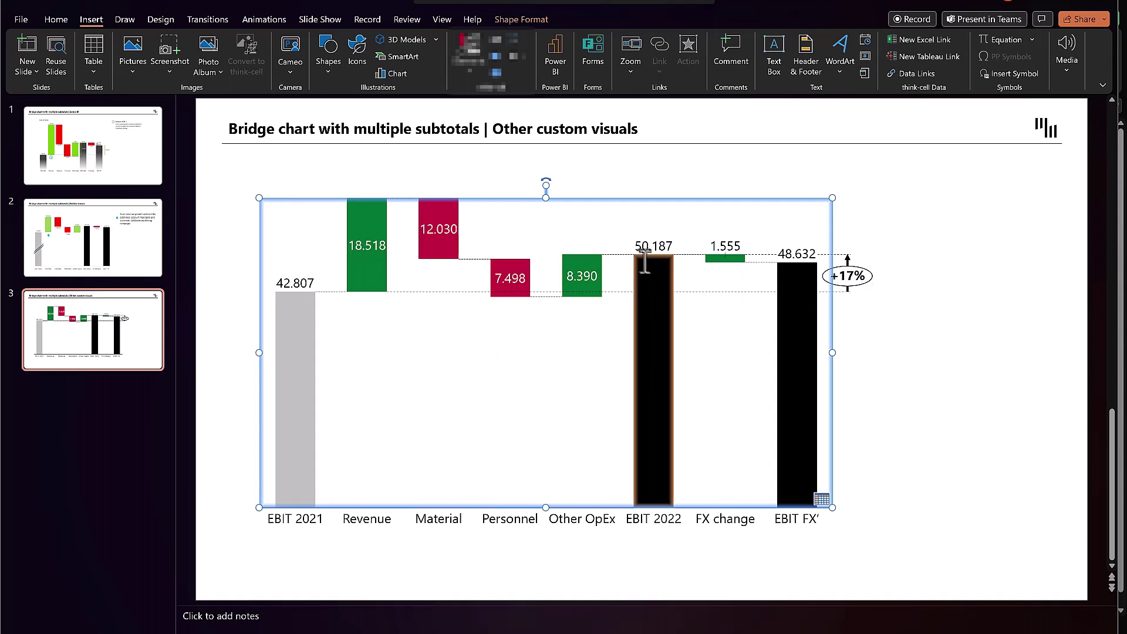
left_click(294, 343)
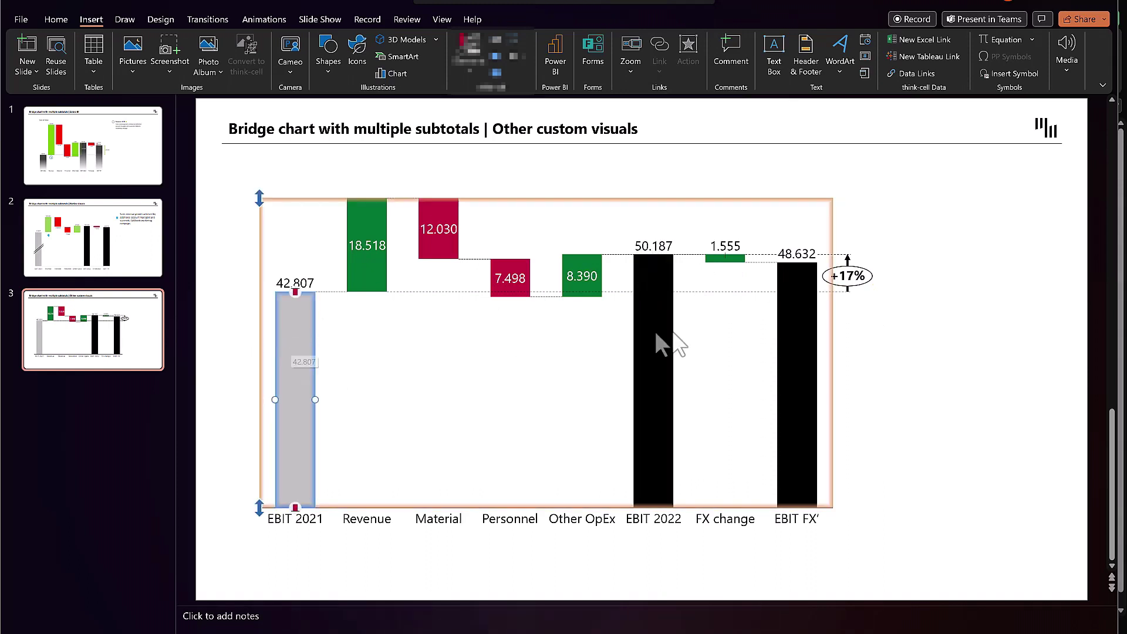
right_click(798, 337)
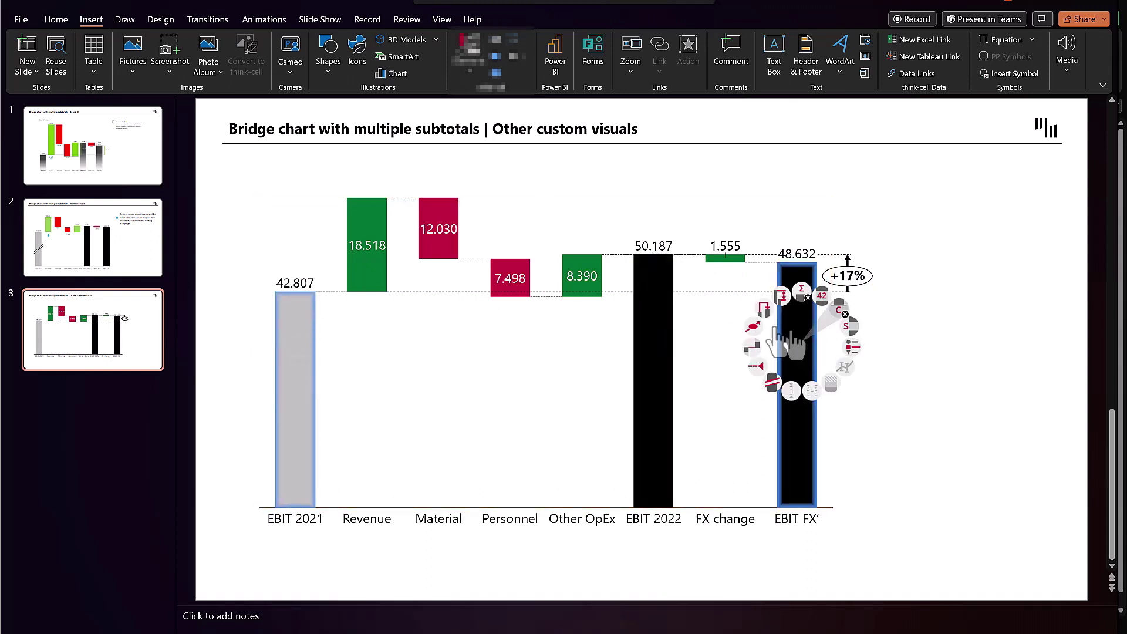
left_click(781, 296)
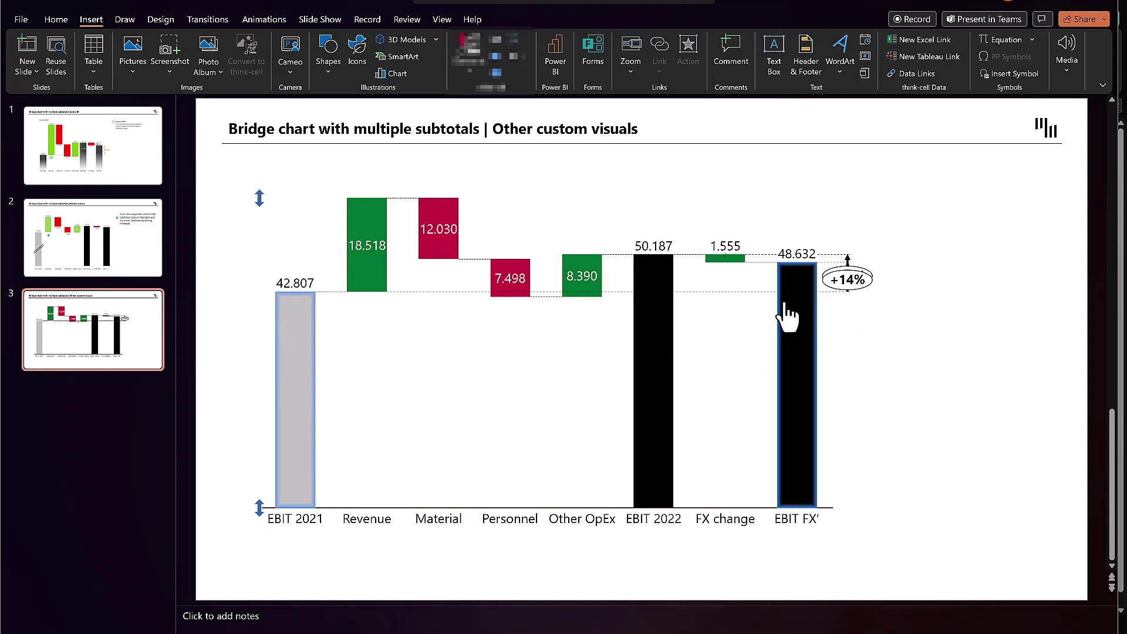
Place the +14% label below the arrow and the +17% label above the arrow tip.
left_click(858, 283)
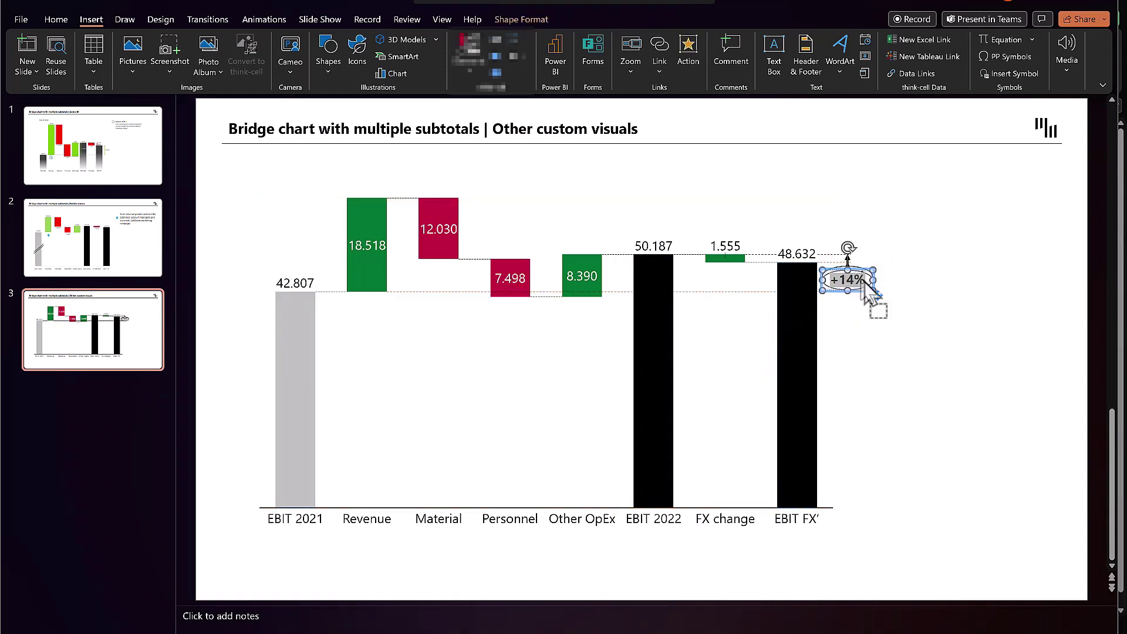
left_click_drag(869, 280, 944, 288)
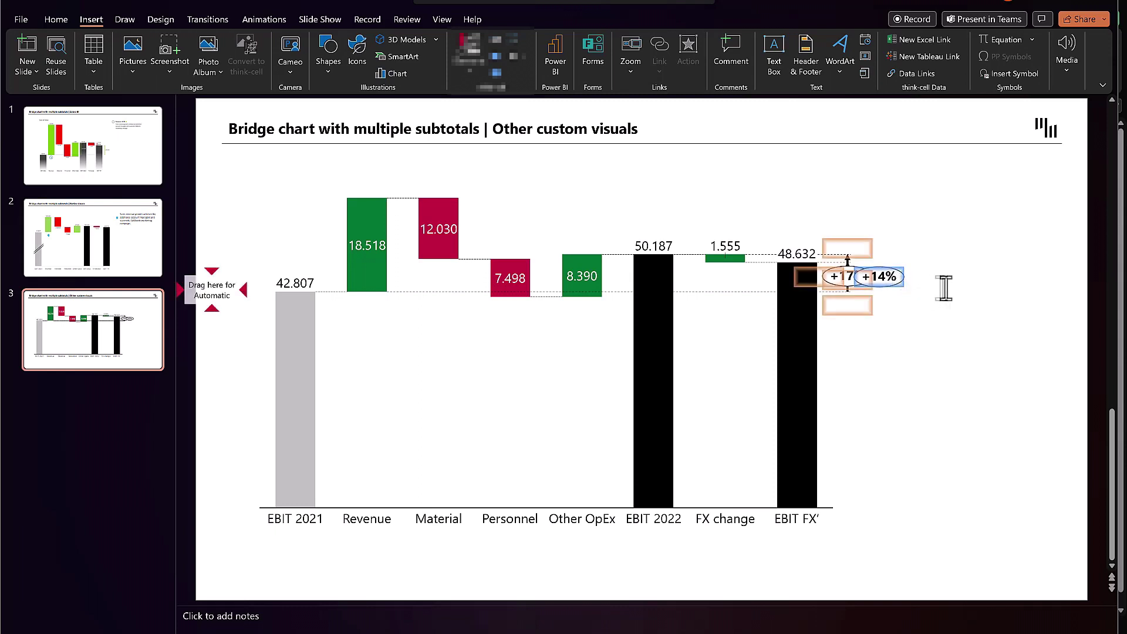
left_click_drag(919, 349, 887, 359)
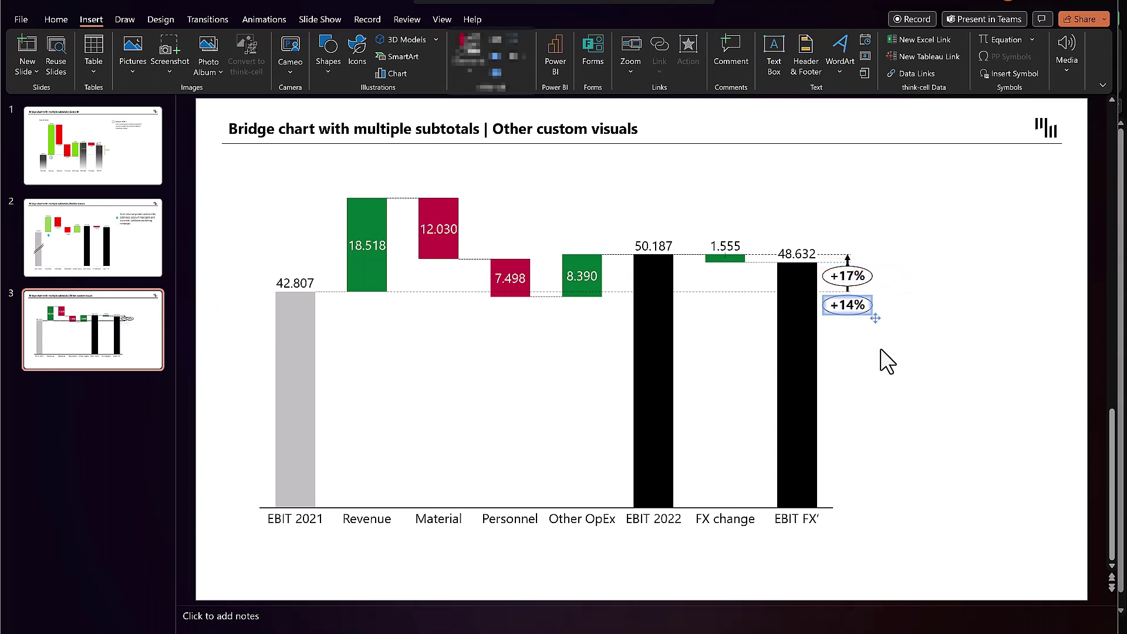
right_click(851, 276)
left_click_drag(872, 280, 864, 238)
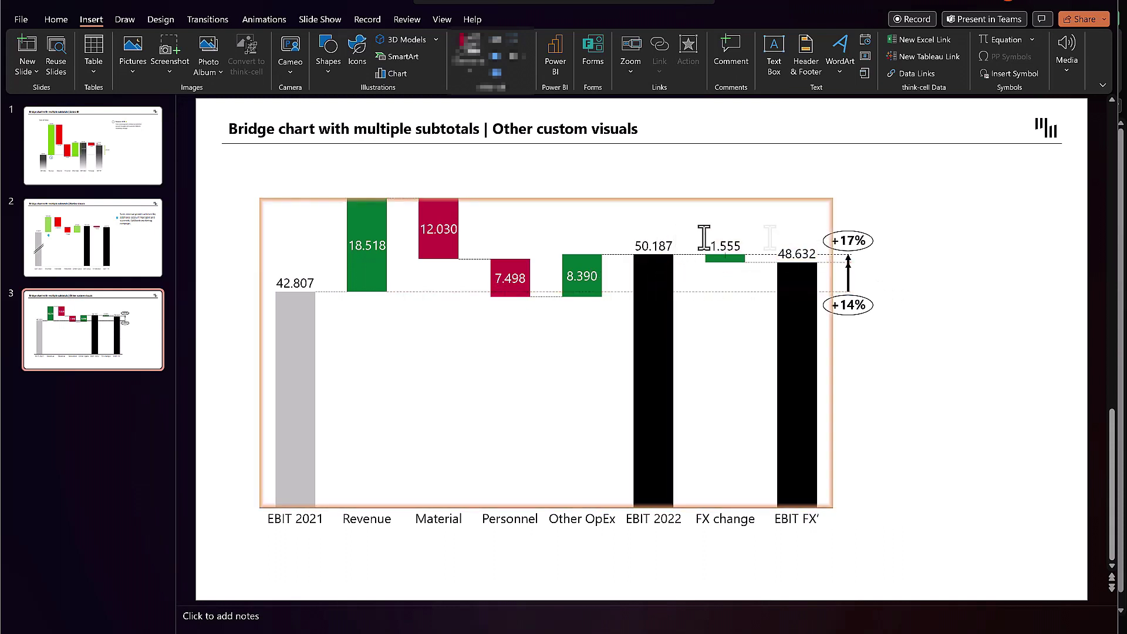
left_click(848, 240)
mouse_move(880, 259)
left_mouse_down()
mouse_move(659, 252)
mouse_move(876, 254)
left_mouse_up()
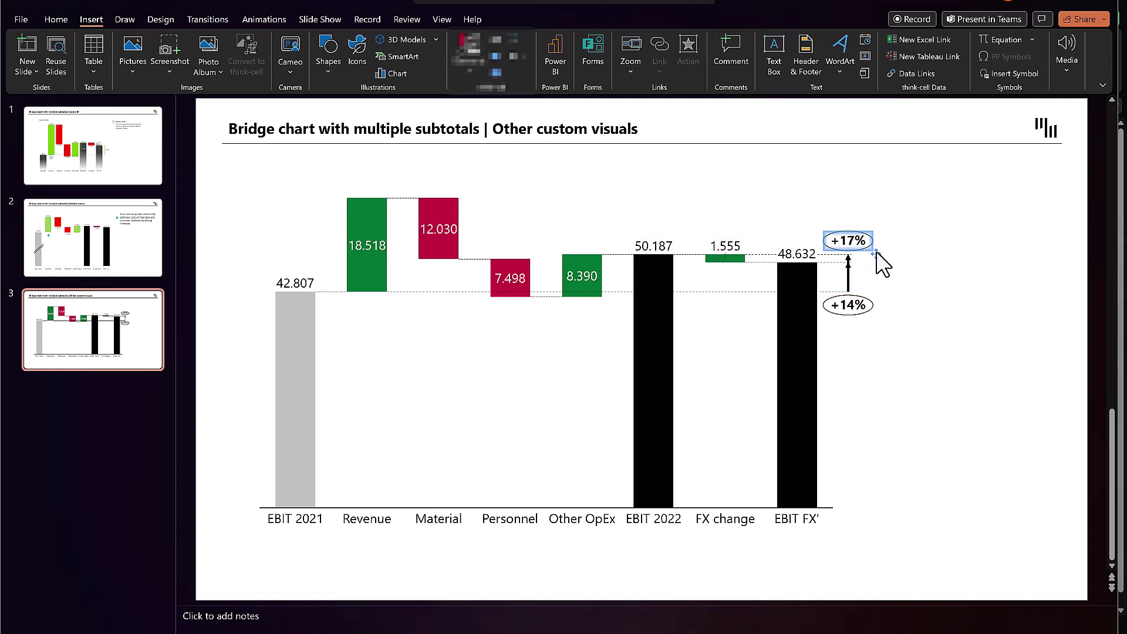
left_click_drag(876, 253, 214, 261)
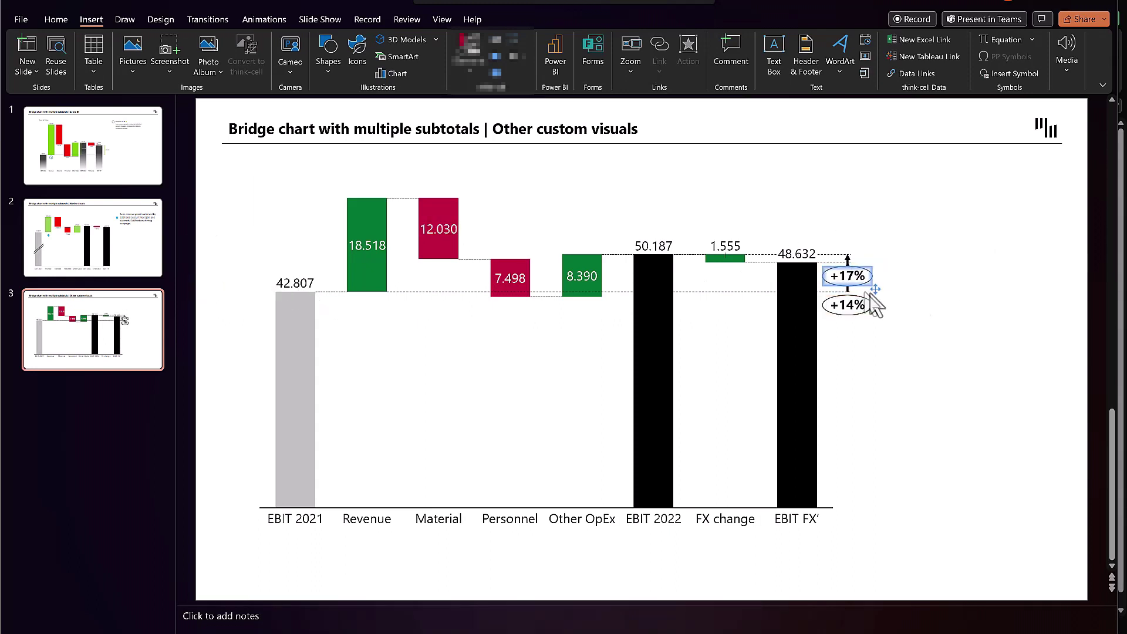
left_click_drag(874, 288, 875, 253)
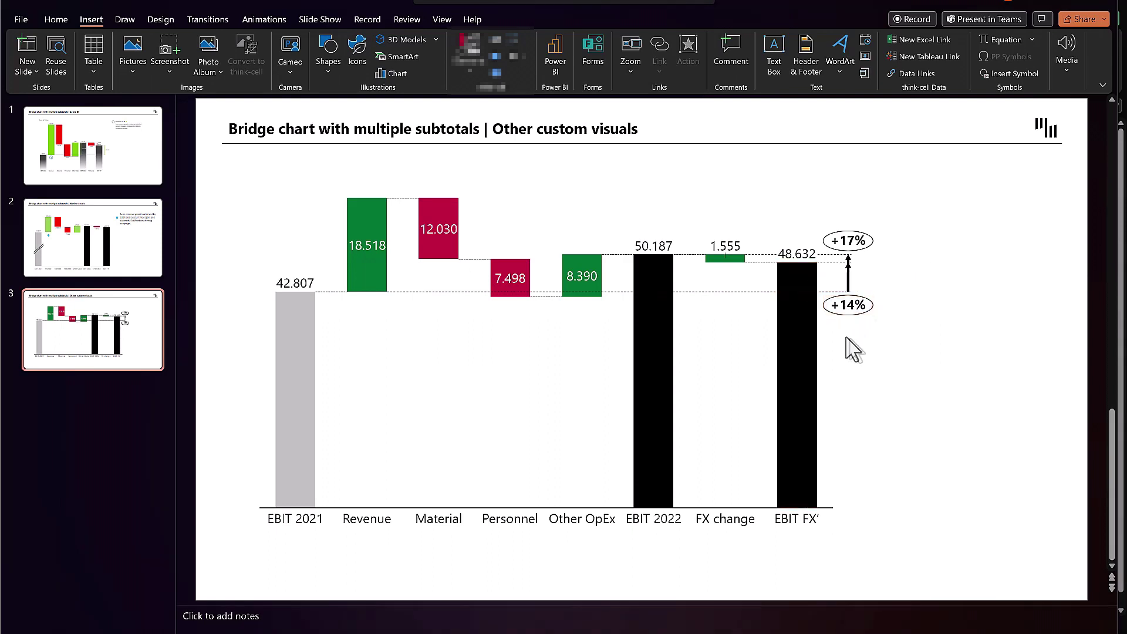
Narrow the bridge chart from its right-middle handle so it fills only the left part of the slide.
right_click(832, 349)
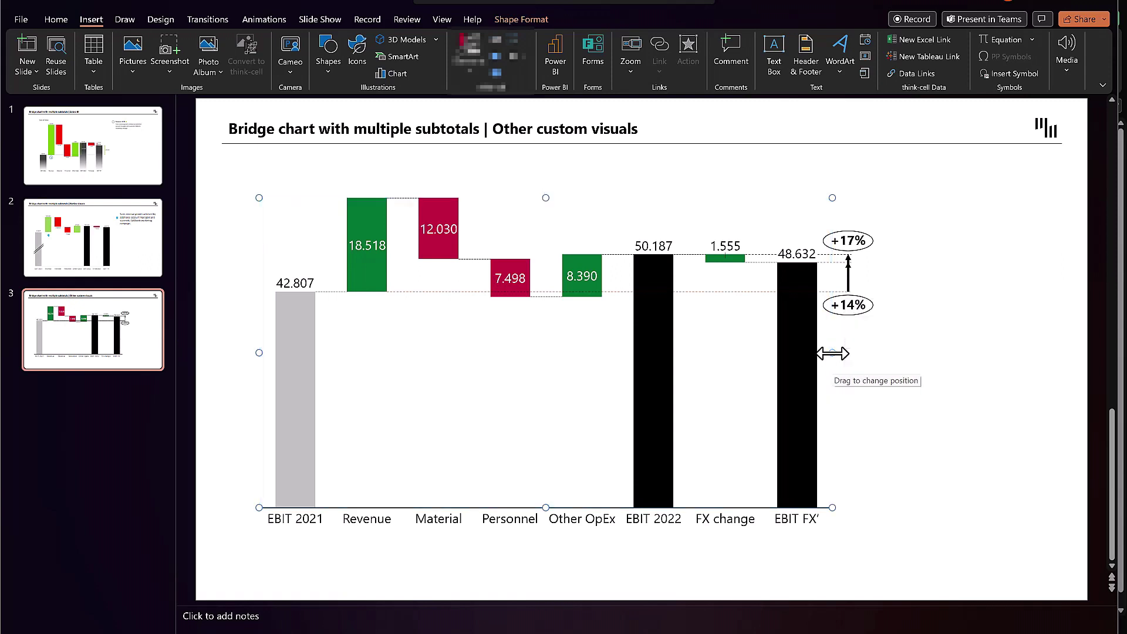
left_click_drag(833, 353, 641, 355)
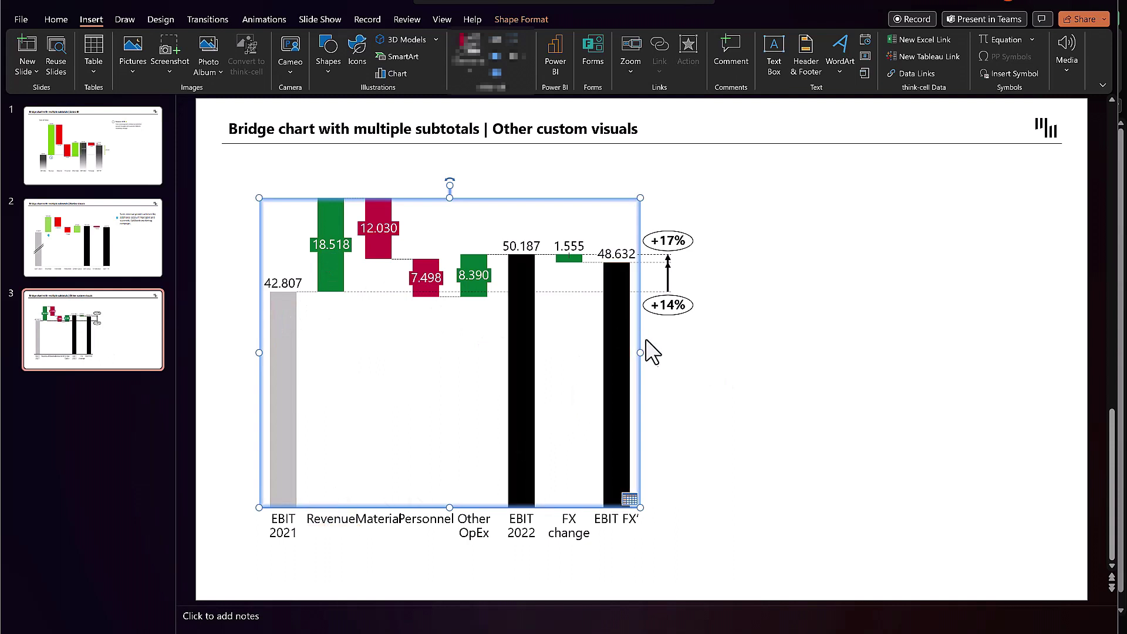
left_click_drag(641, 353, 724, 352)
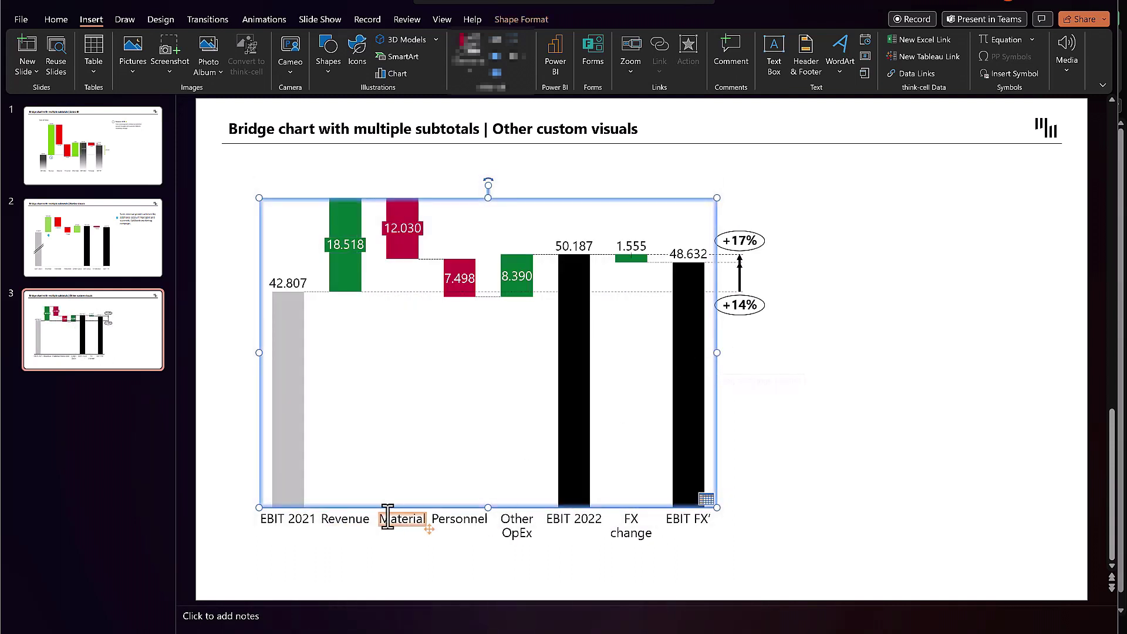
left_click(348, 274)
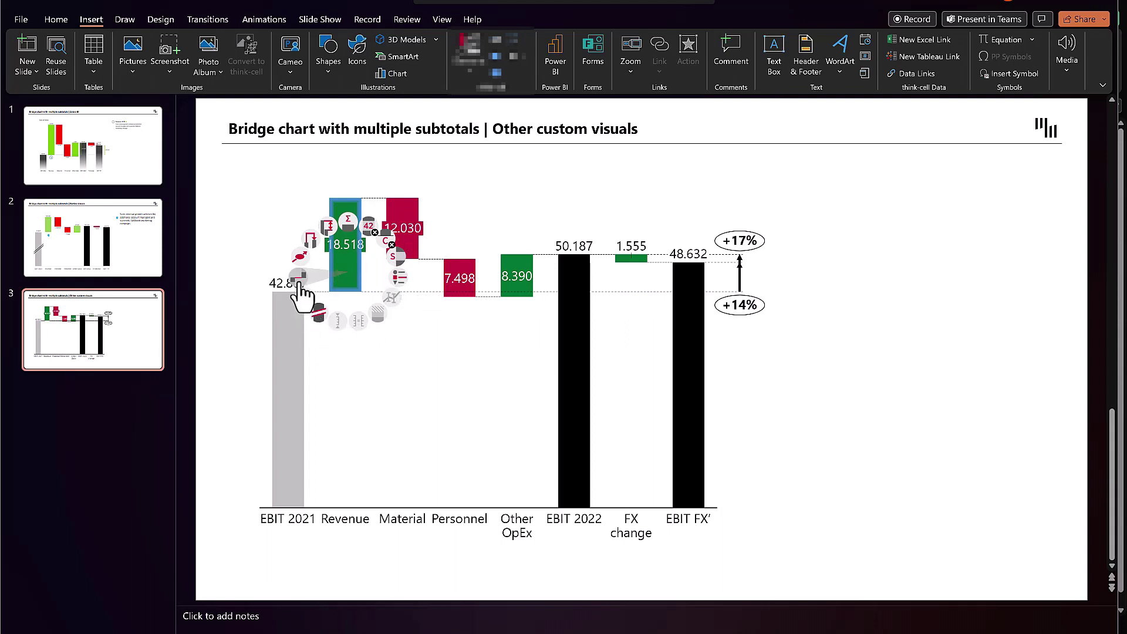
left_click(390, 361)
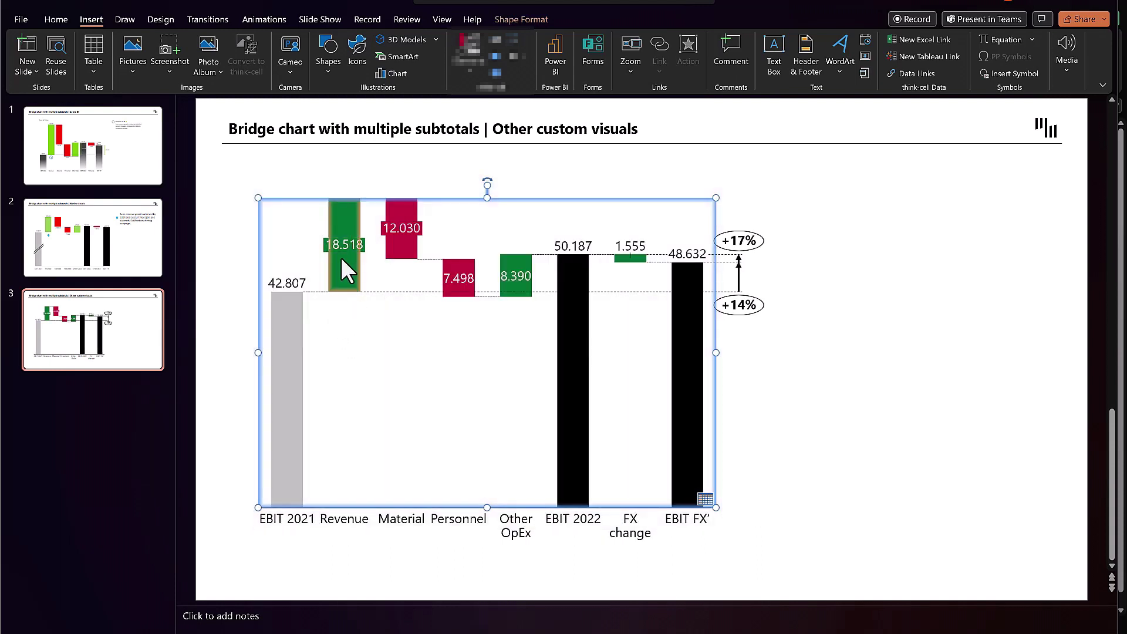
left_click(340, 217)
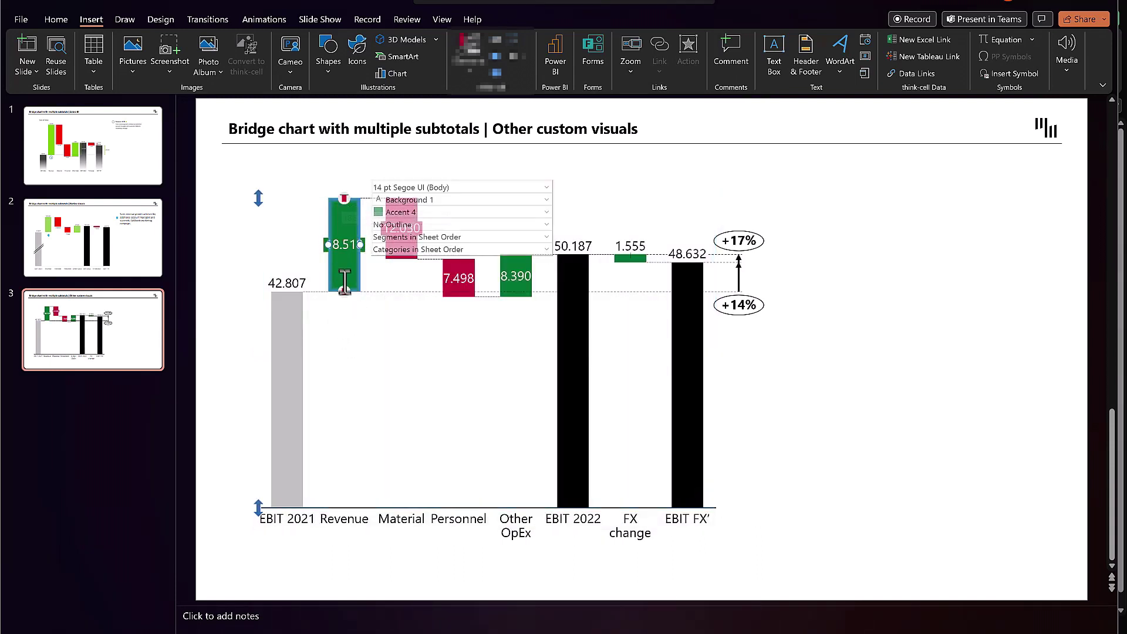
left_click(402, 377)
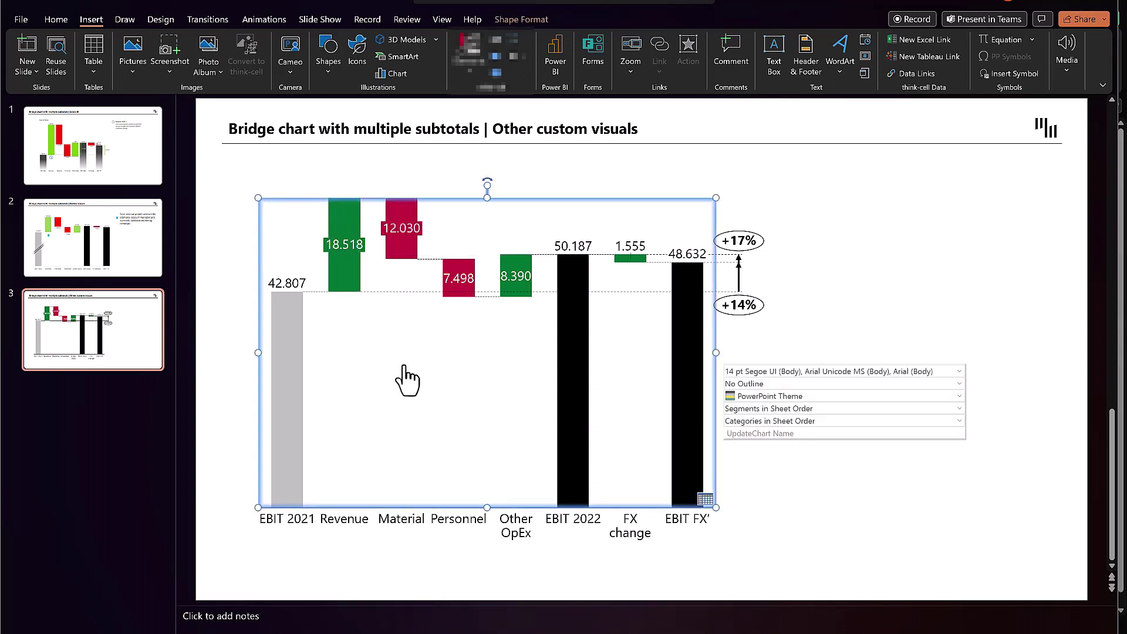
left_click(861, 383)
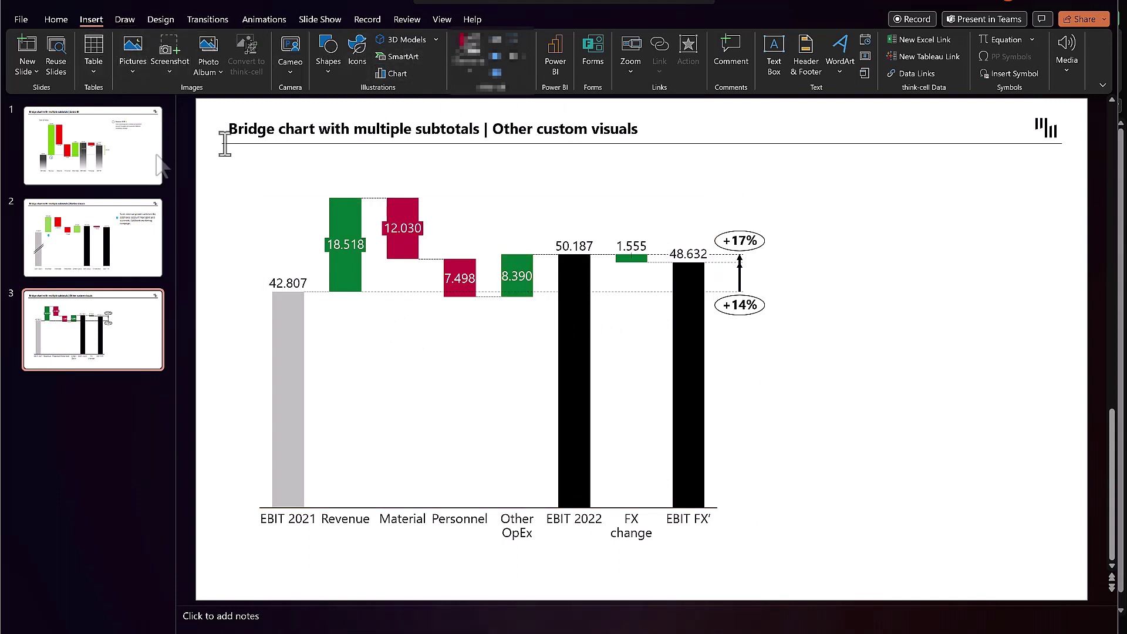
Copy slide 2's blue-marker revenue comment and paste it onto slide 3.
left_click(118, 234)
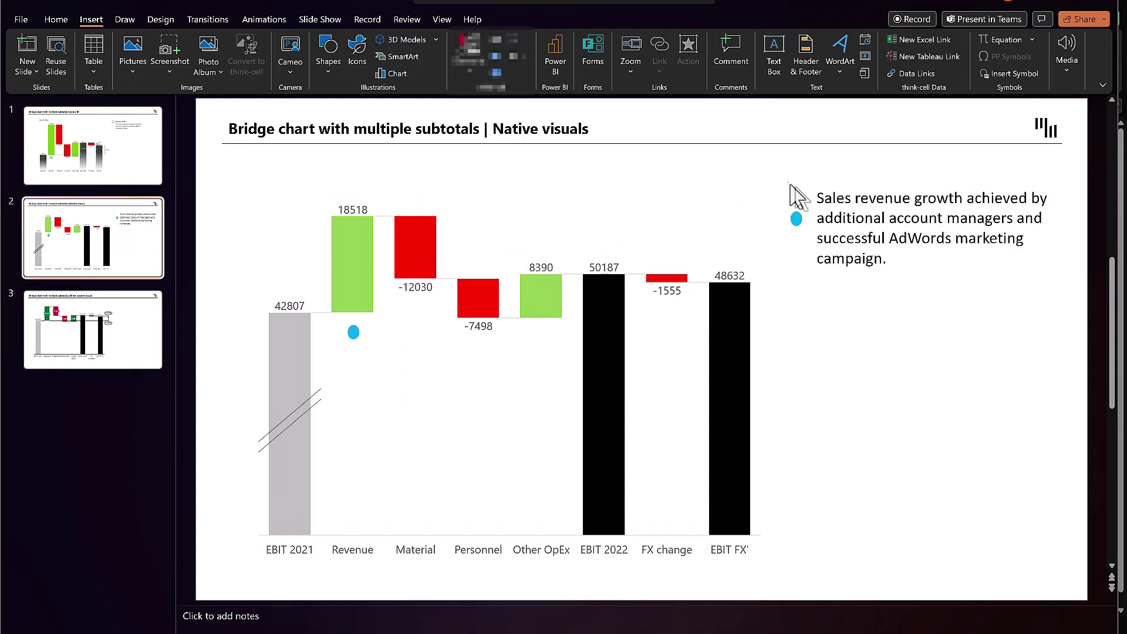
left_click_drag(771, 165, 1005, 341)
left_click(894, 238, "shift")
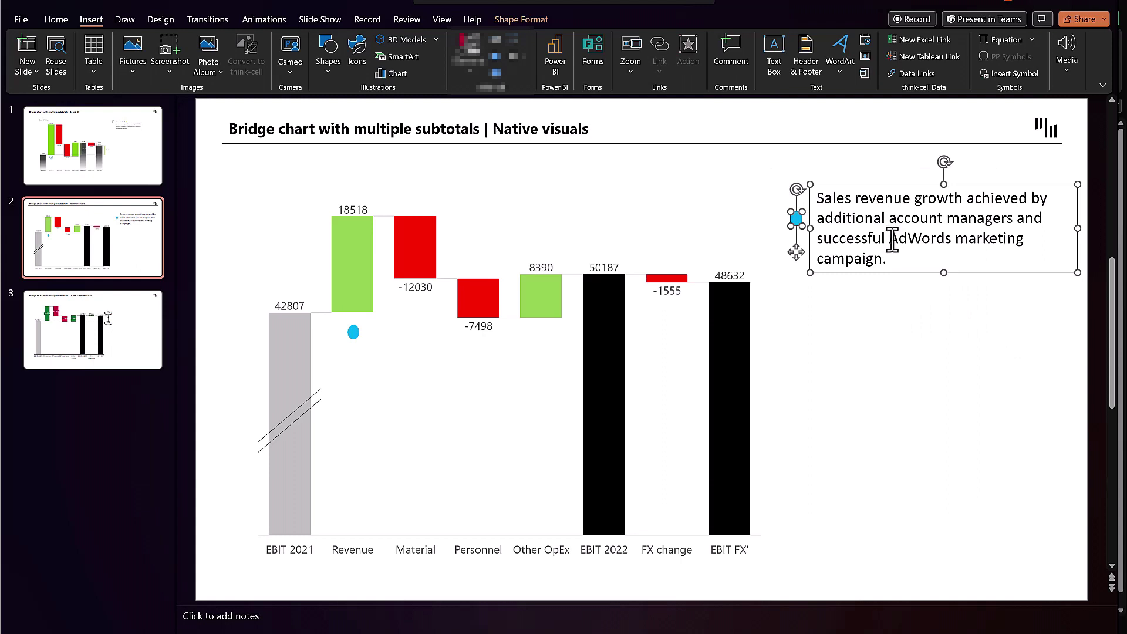
left_click(129, 350)
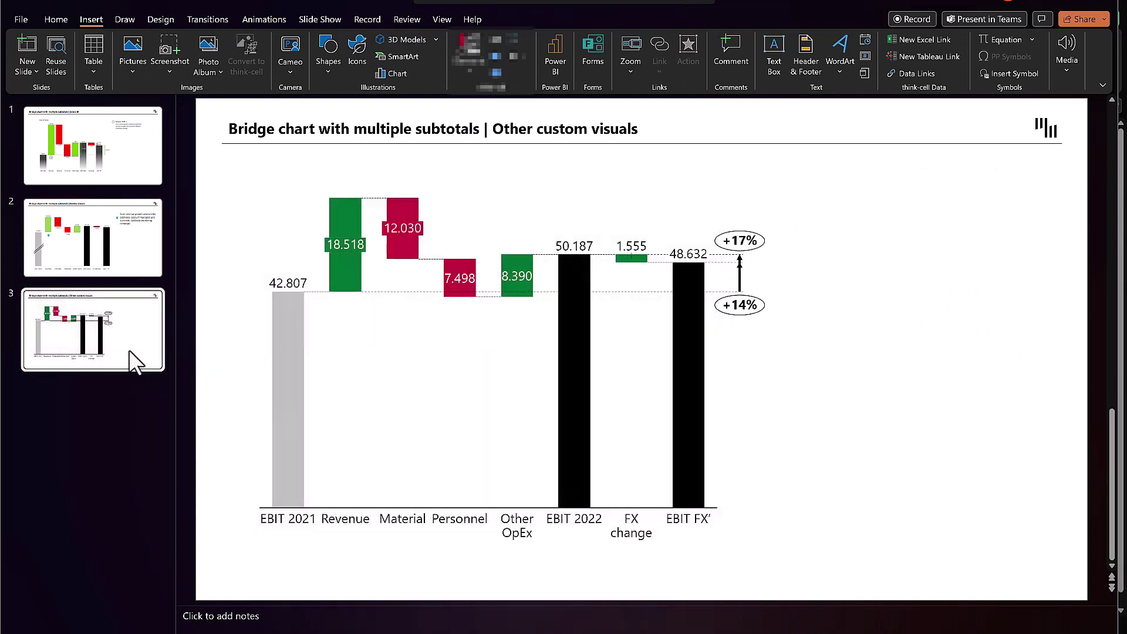
key("ctrl+v")
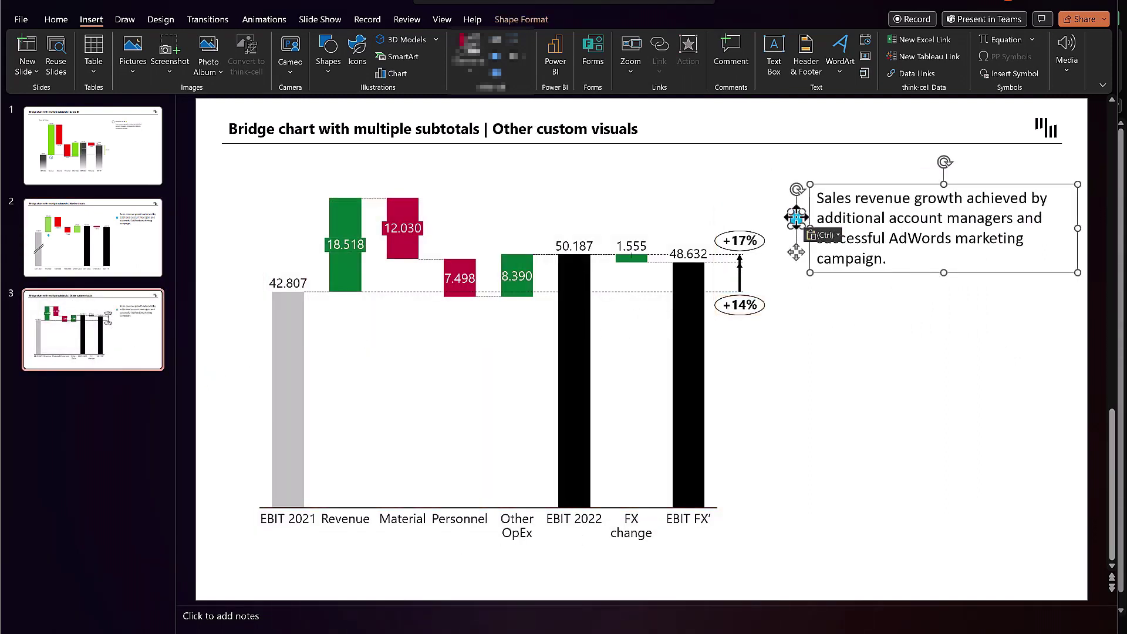
left_click(819, 325)
Paste a second copy and place its blue marker beneath the Revenue bar.
key("ctrl+v")
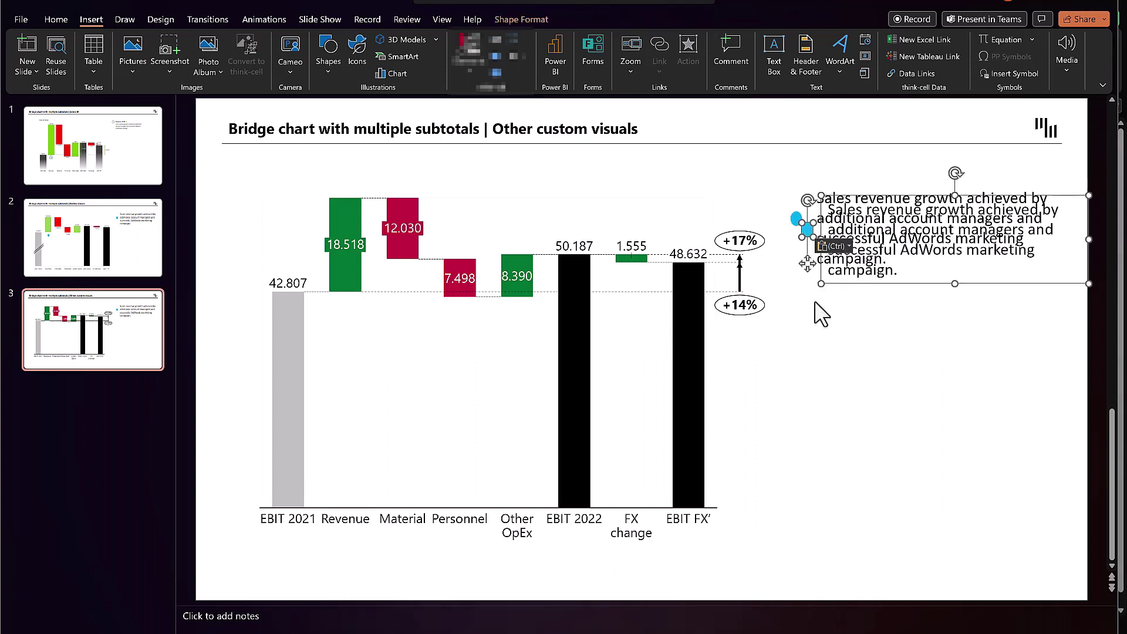
left_click_drag(807, 264, 346, 348)
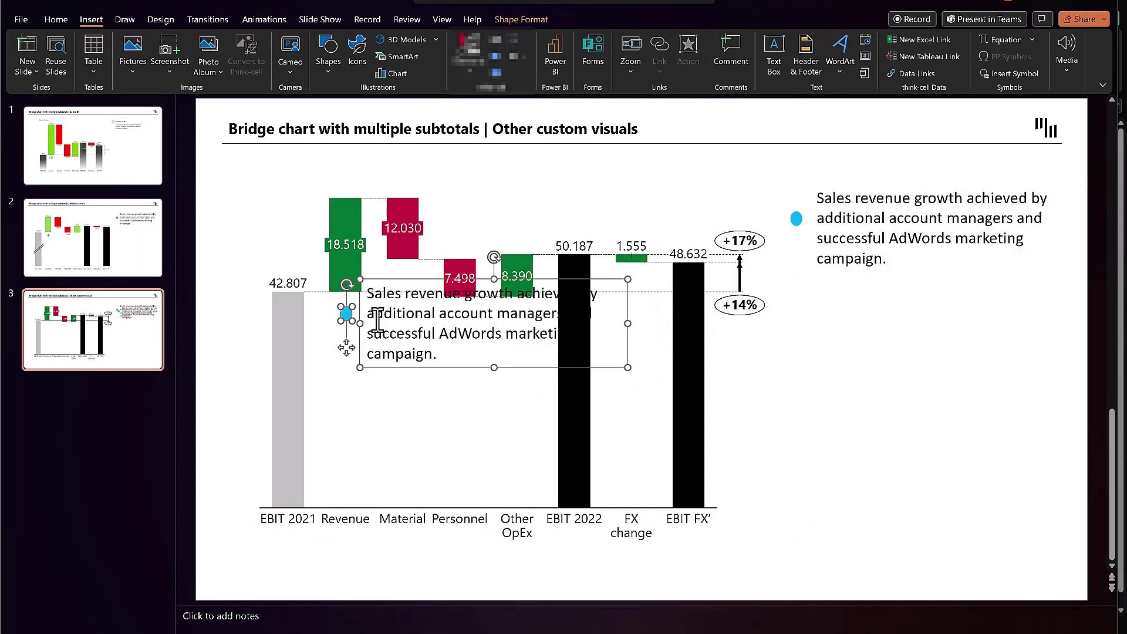
left_click(402, 282)
left_click(843, 382)
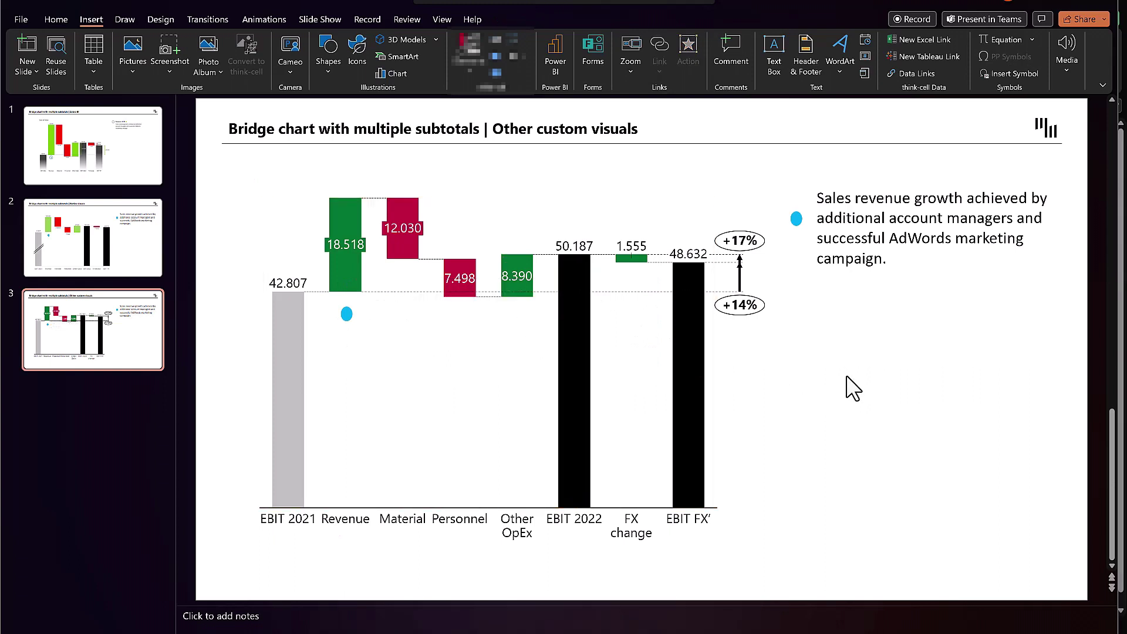